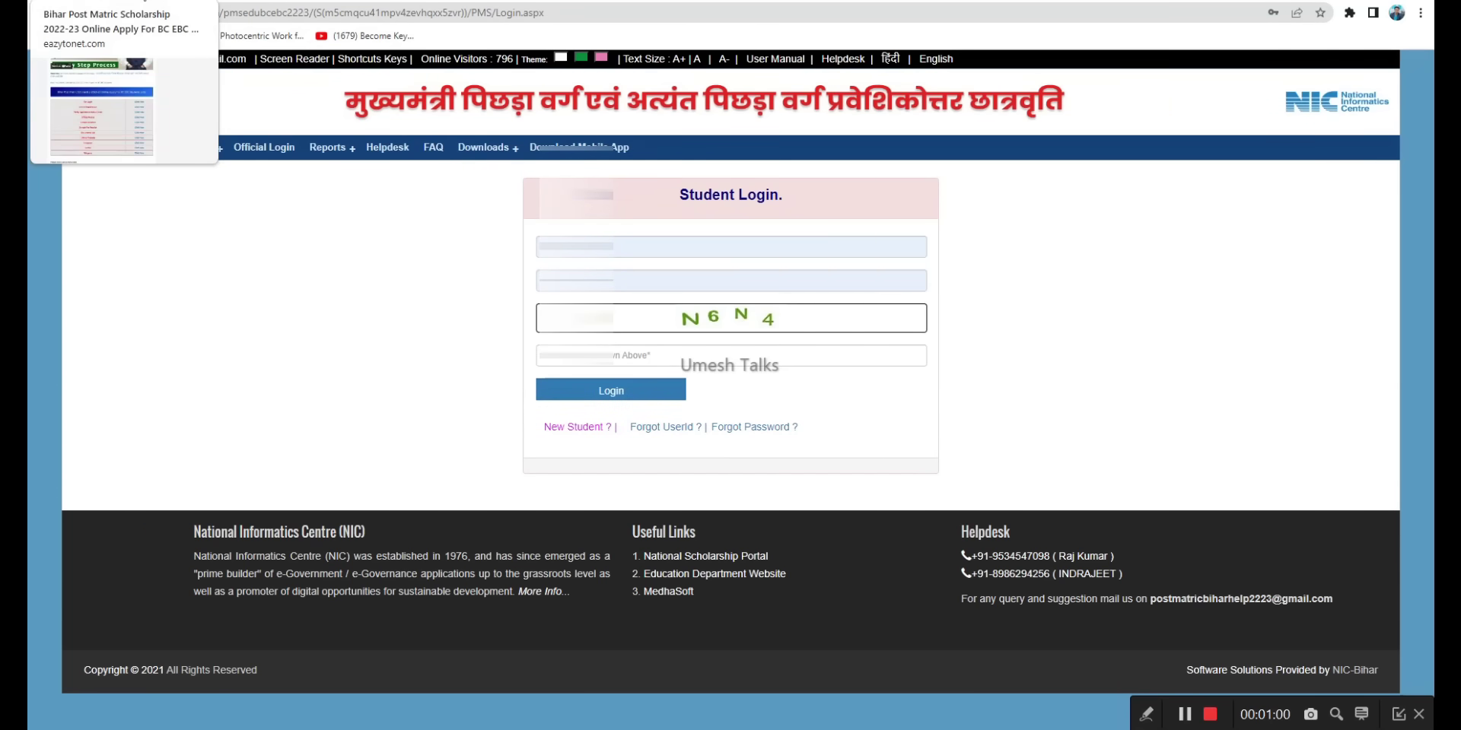
Step: Open the Verify Application Status Check link on the scholarship article and examine the student's verification statuses and eligibility message
click(114, 2)
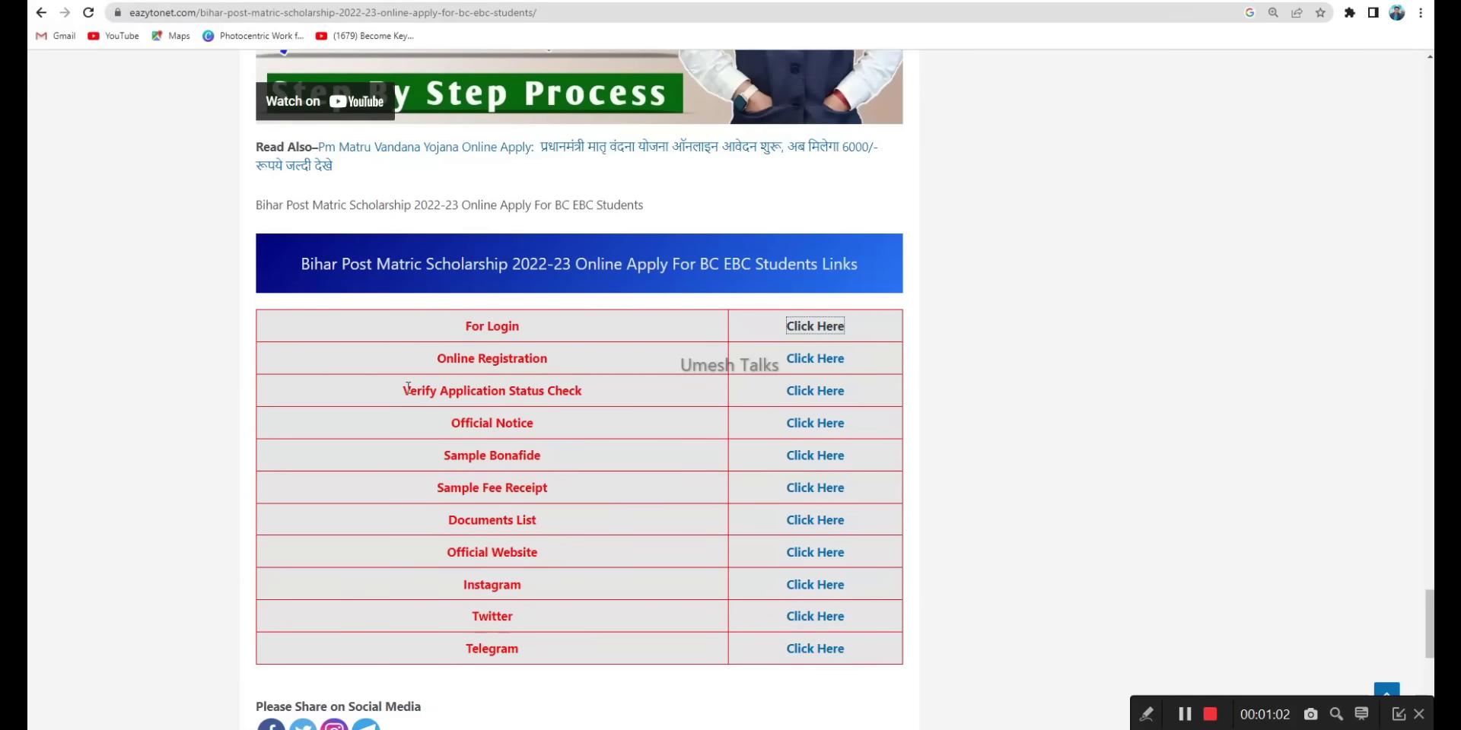
click(817, 393)
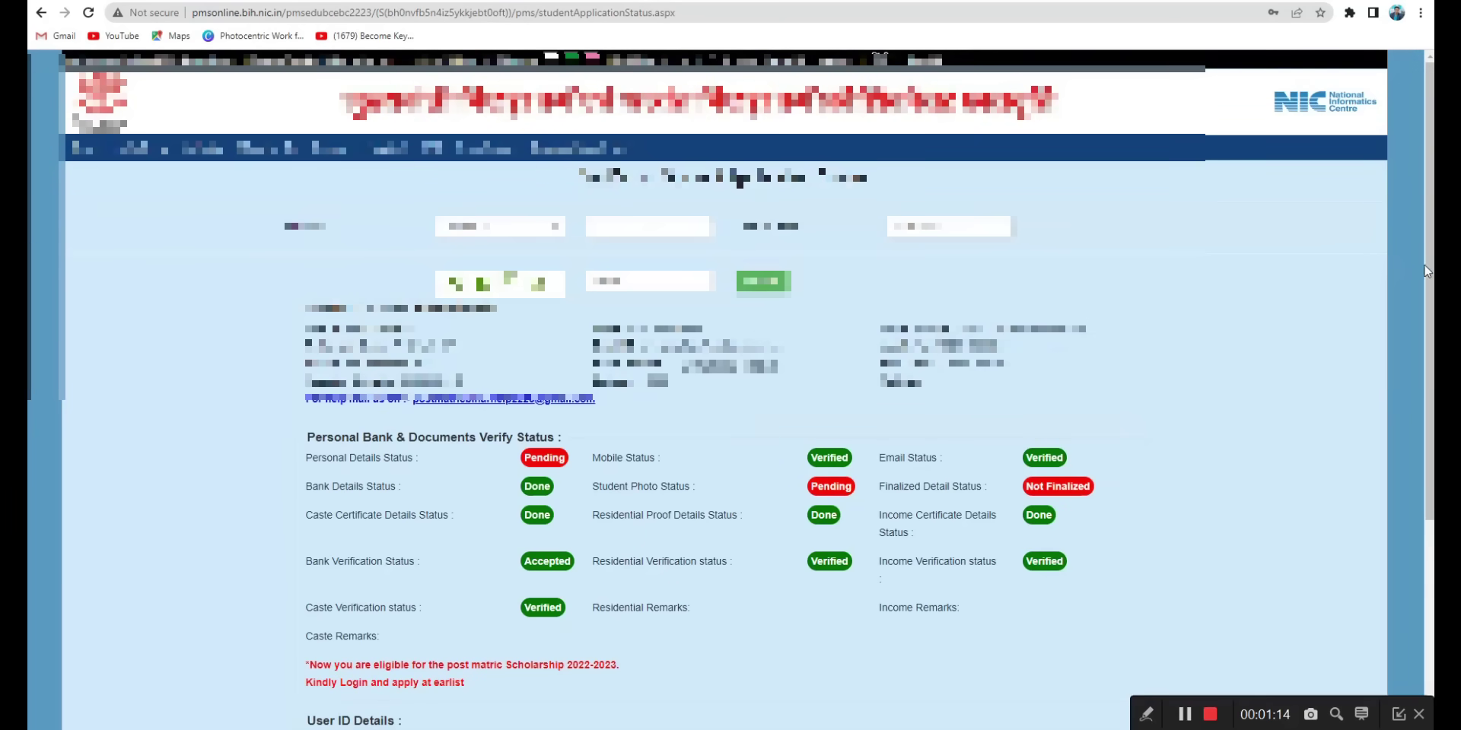
drag(1426, 271, 1418, 324)
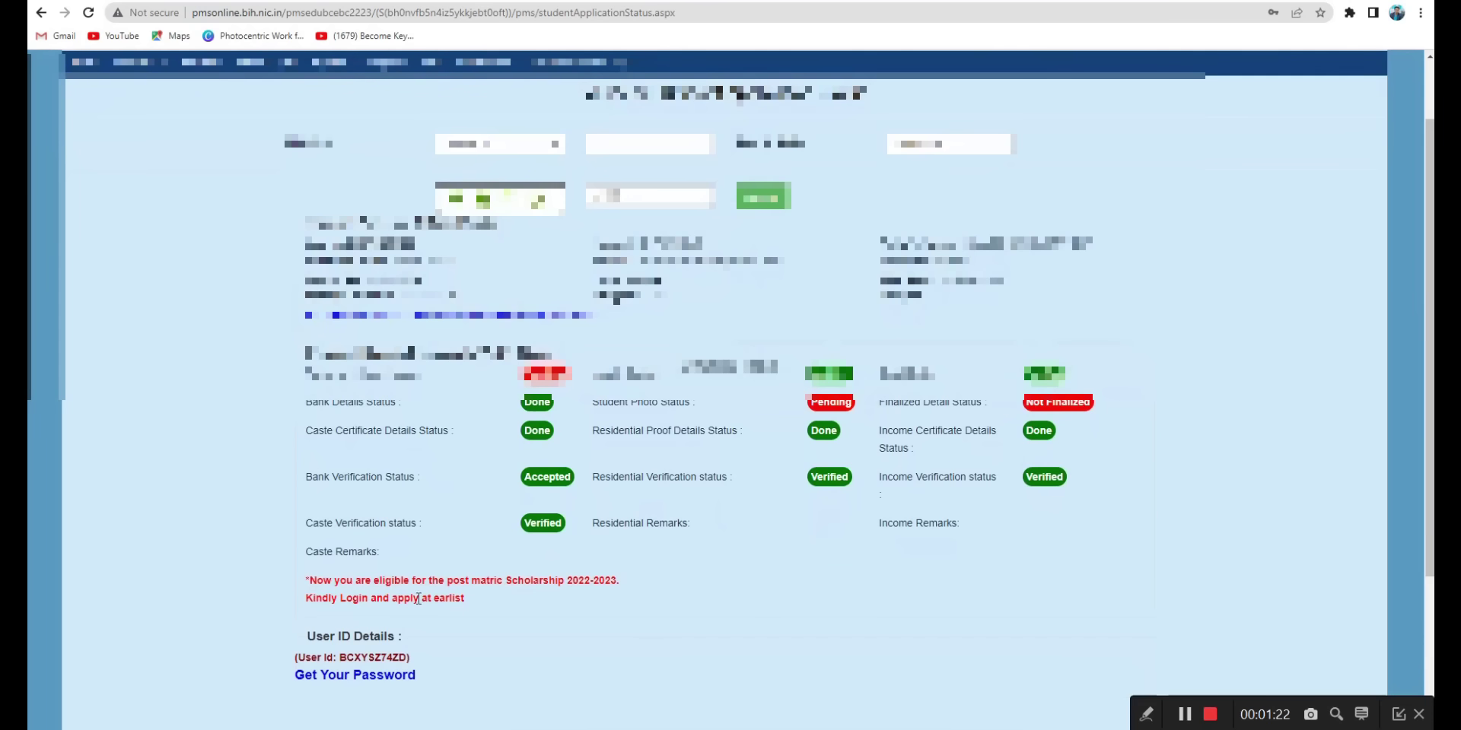
drag(312, 583, 471, 600)
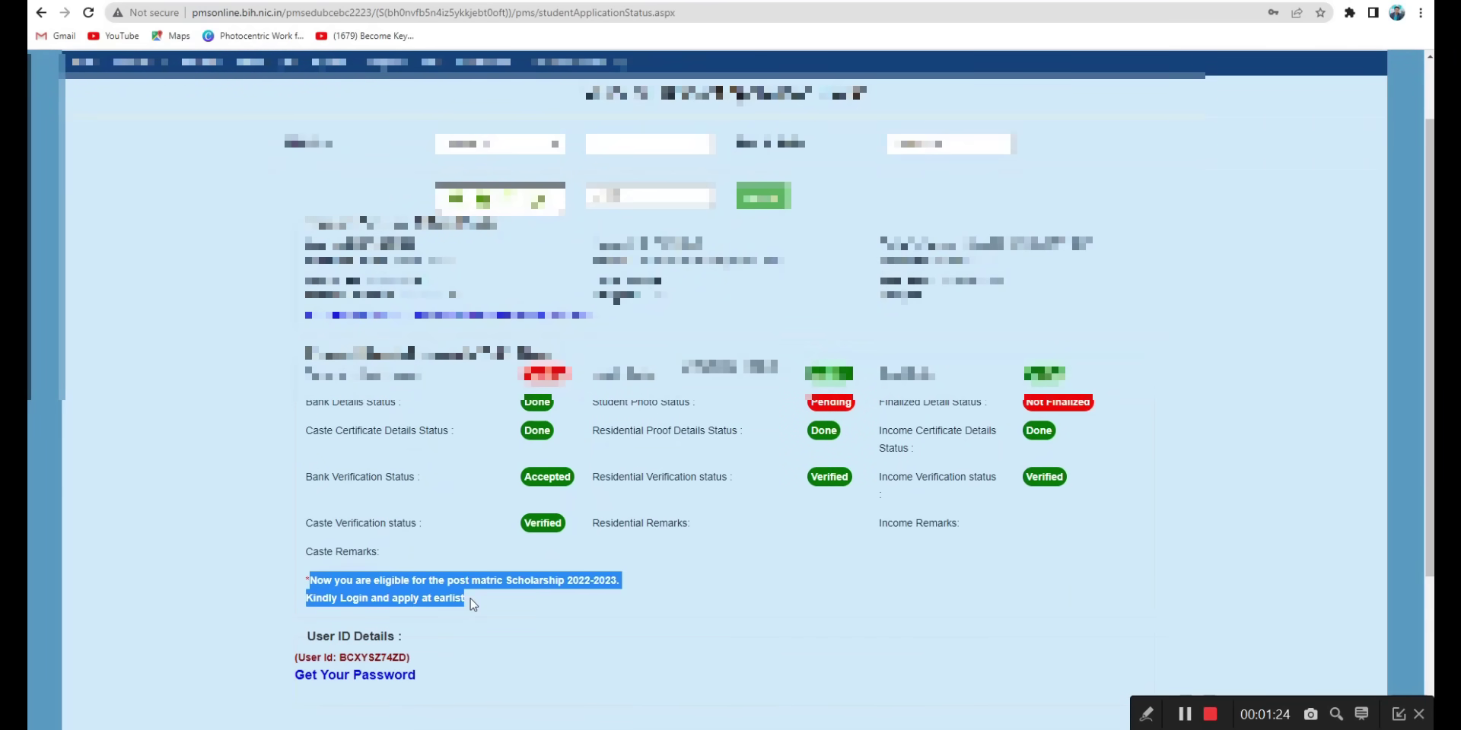
click(530, 606)
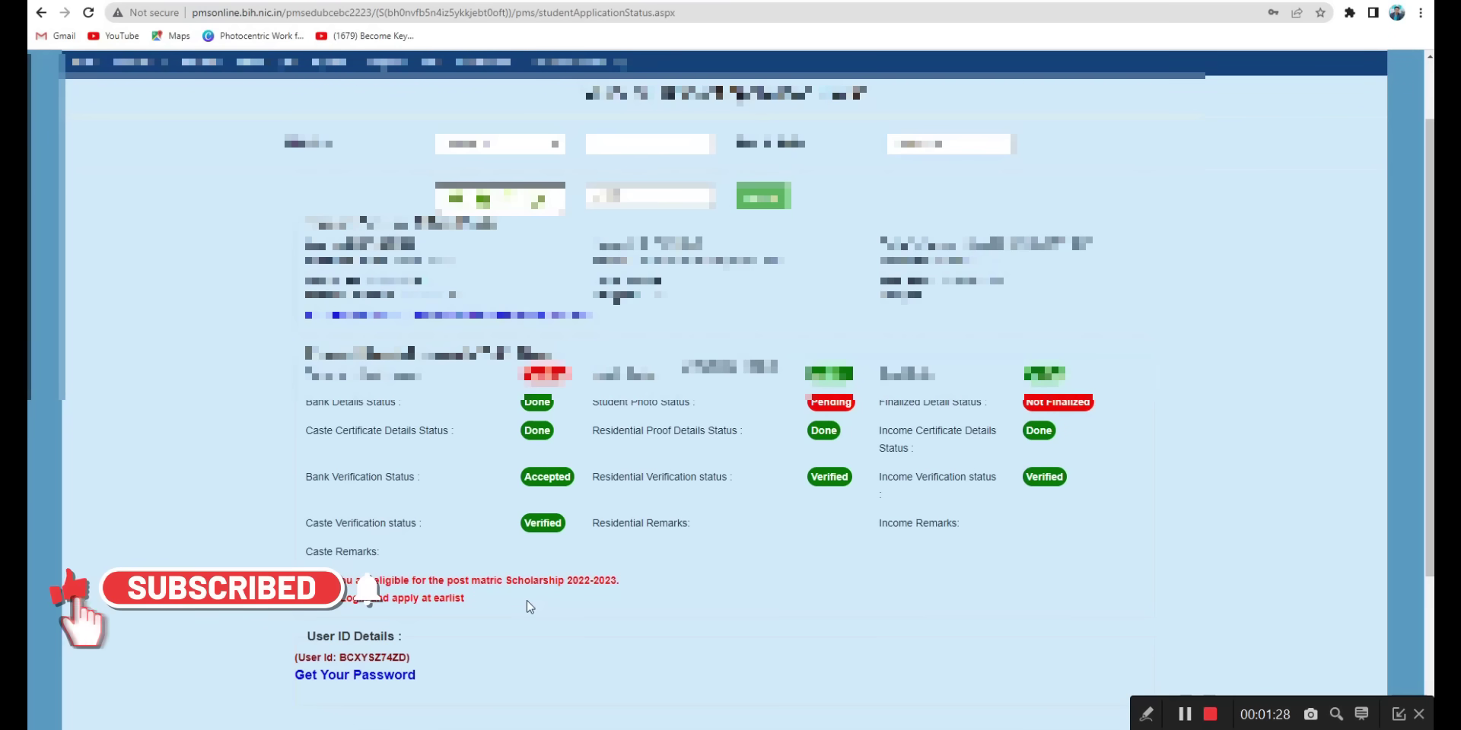
drag(336, 580, 459, 597)
click(490, 598)
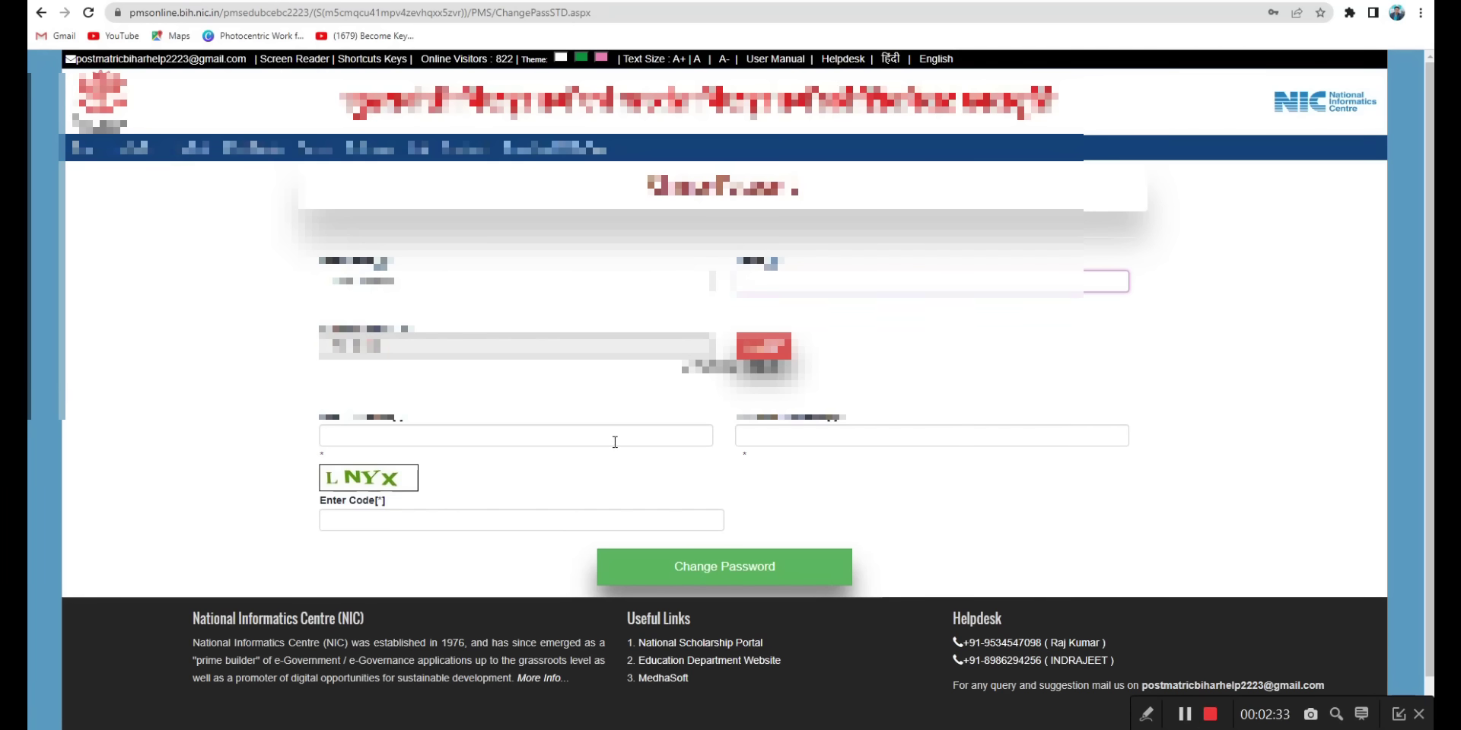
Step: Fill in the remaining identity field on the password change form, request the verification code, enter it and verify it
click(781, 278)
click(844, 315)
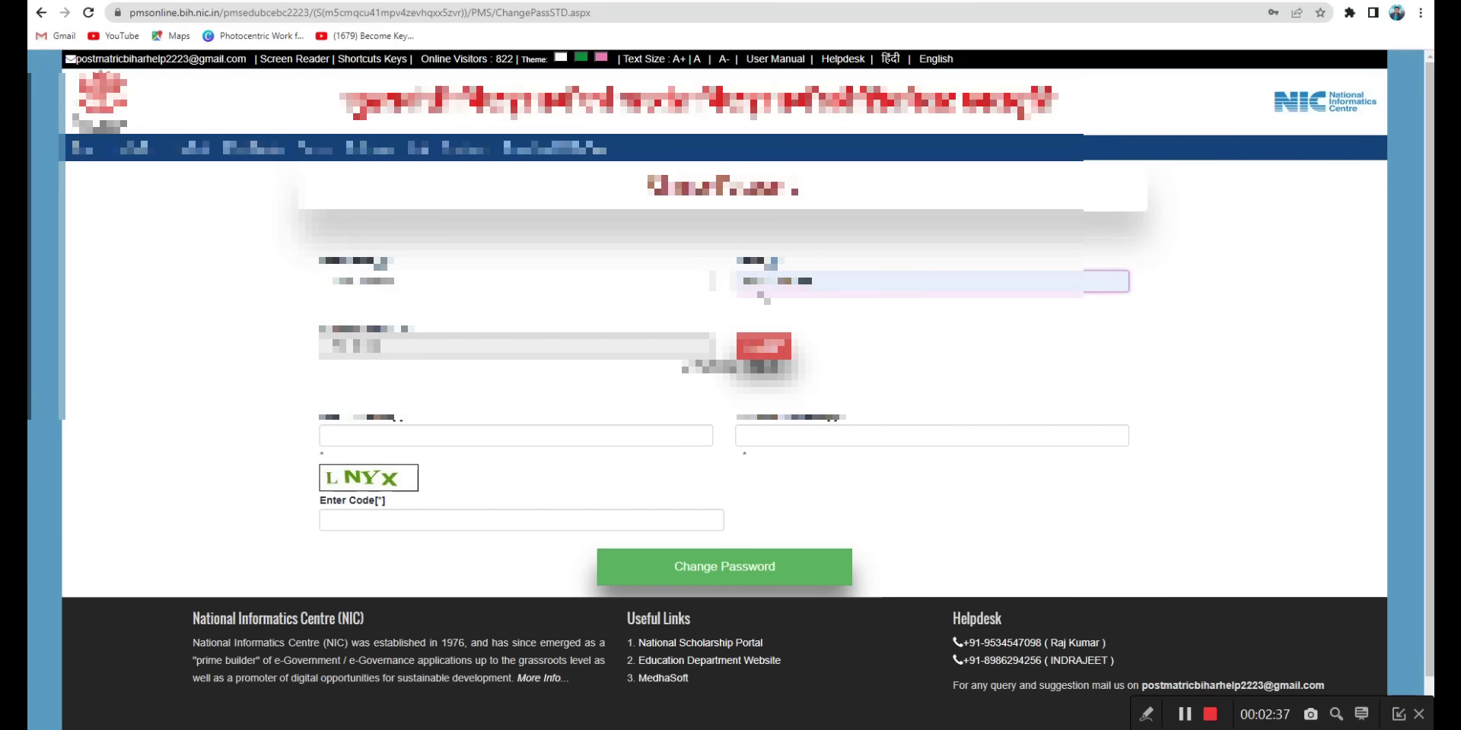
click(754, 354)
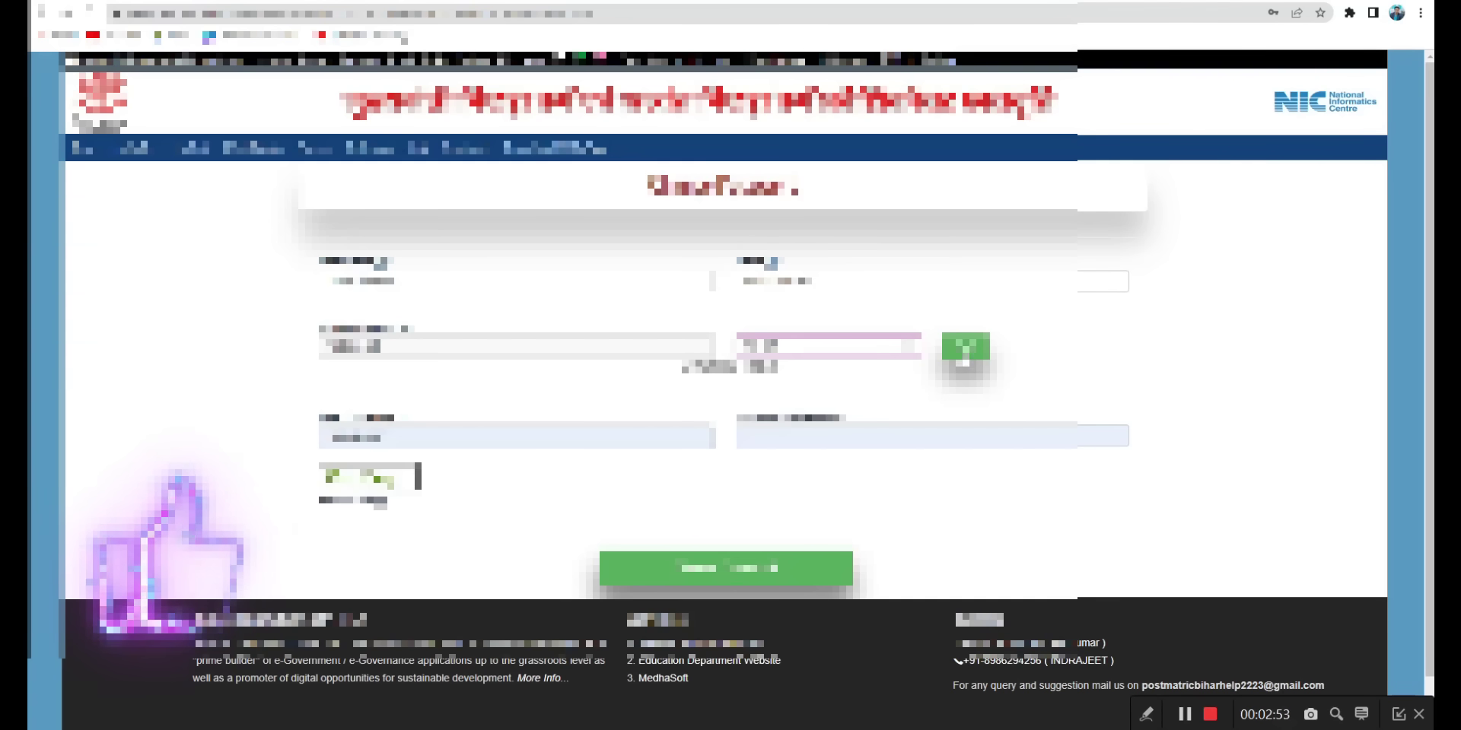
click(965, 347)
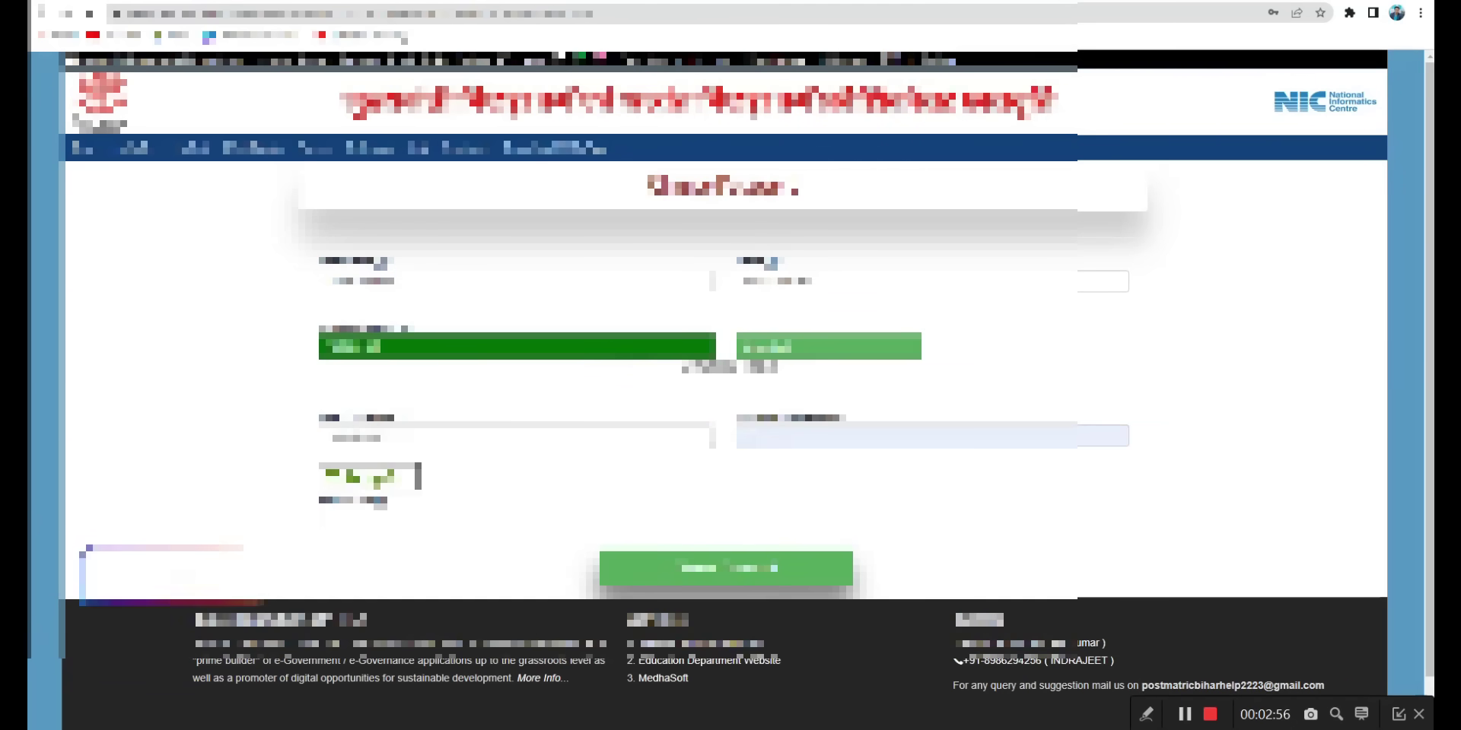
Step: Replace the prefilled entry with a new account password, confirm it, enter the captcha code and submit the password change
double_click(356, 437)
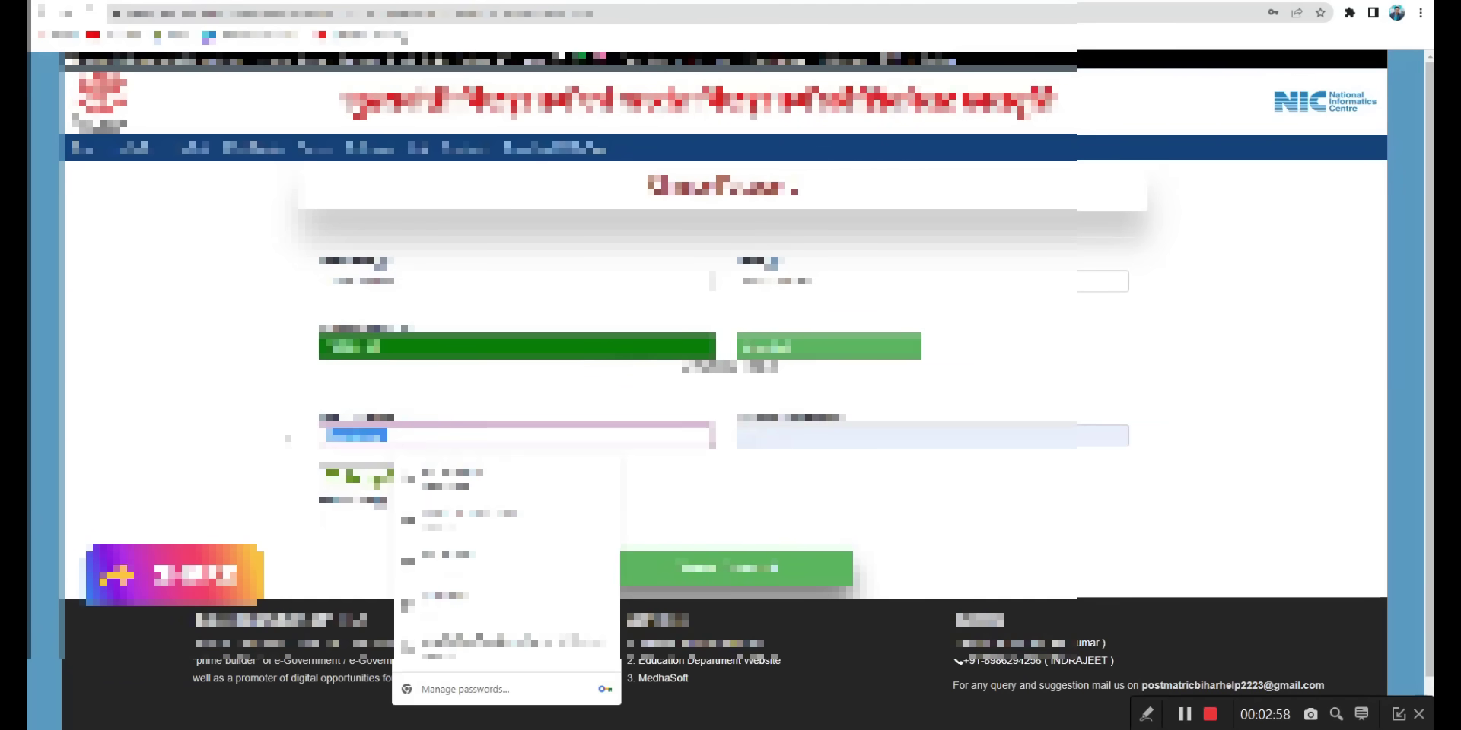
key(BackSpace)
key(Escape)
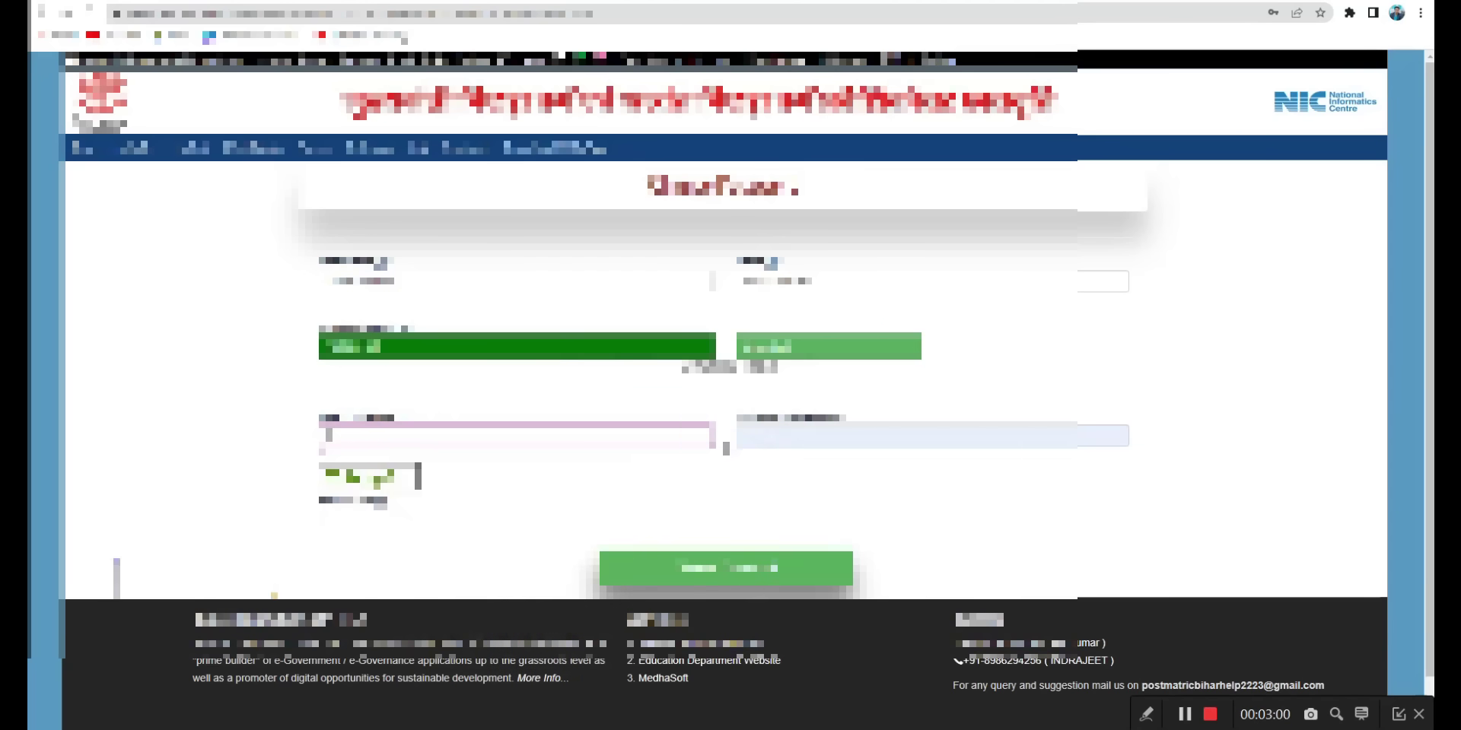
click(794, 440)
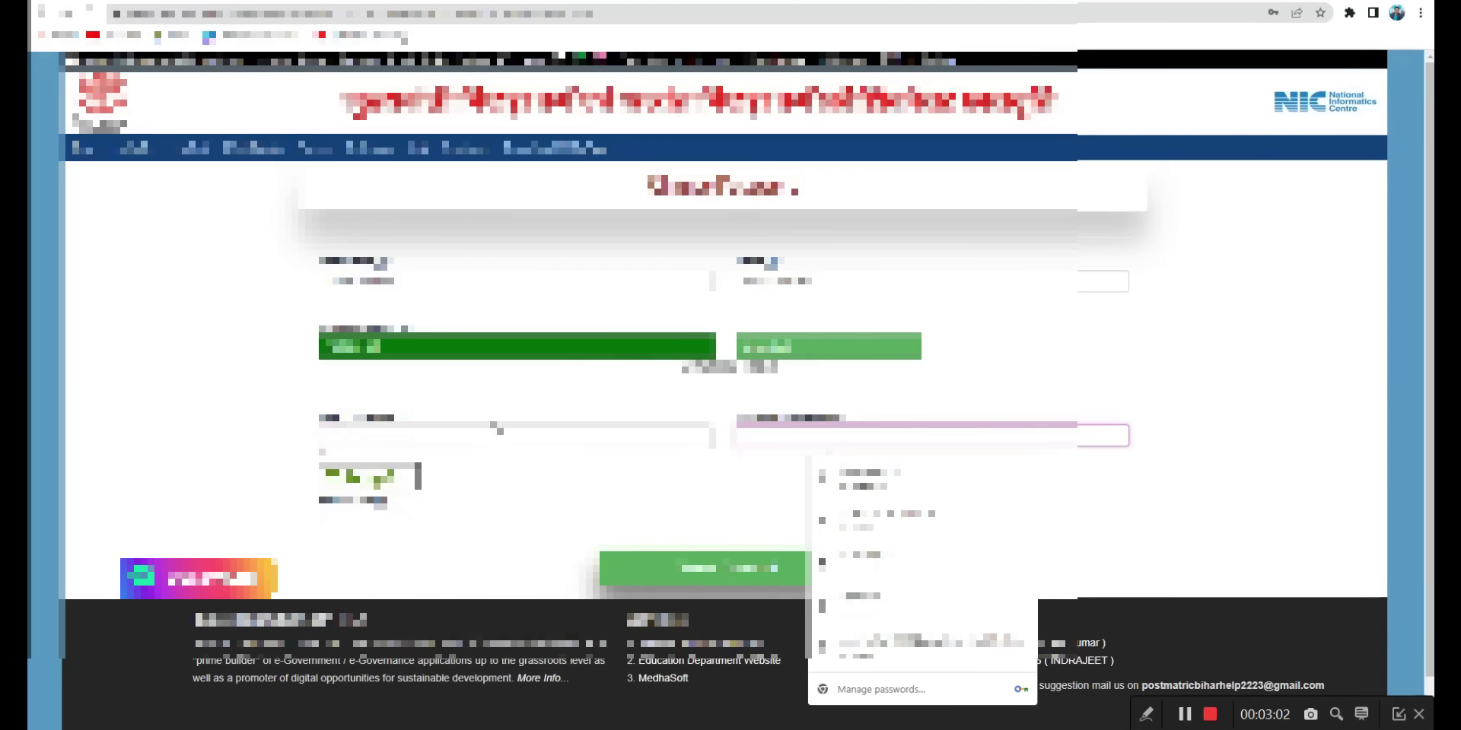
click(493, 428)
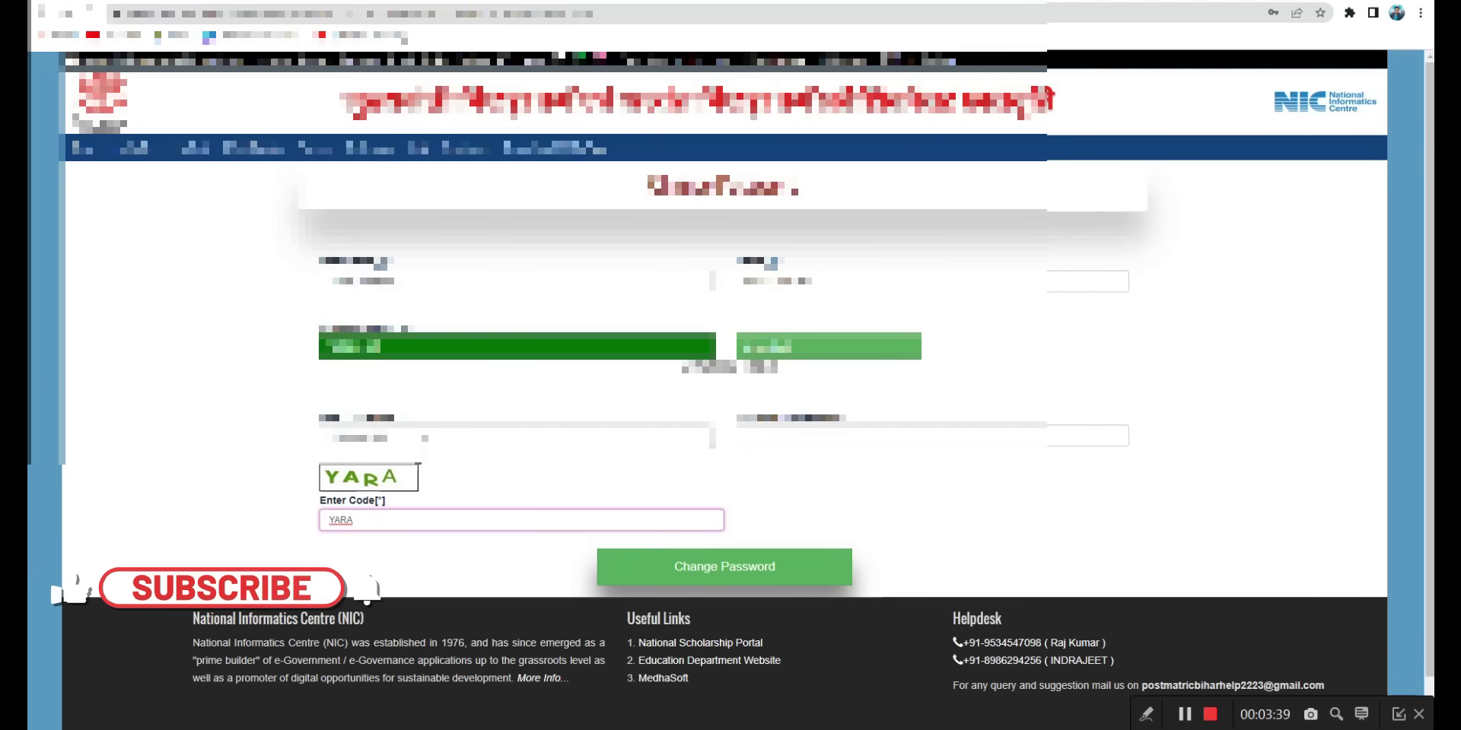
click(723, 575)
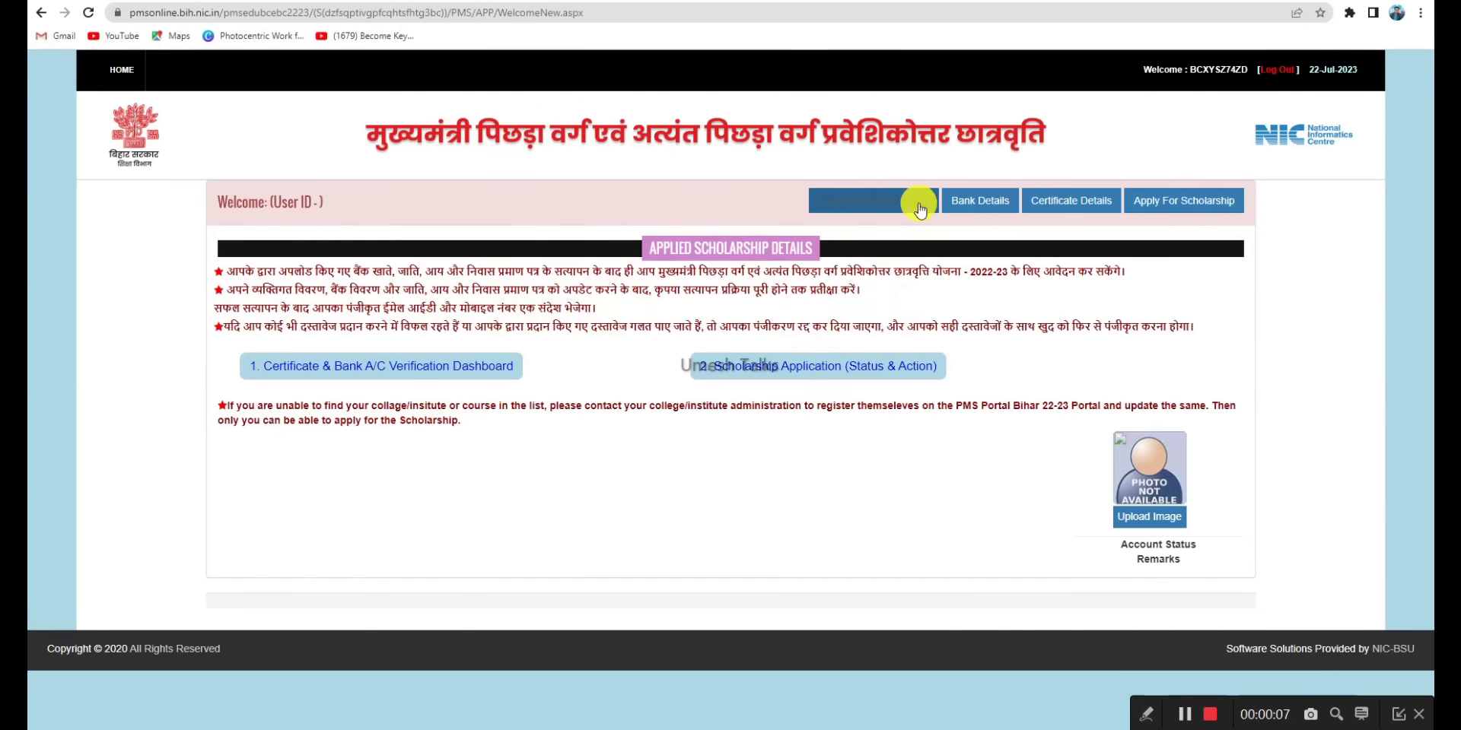
Step: Open the personal details for updating, choose the student's caste and check the Sub Caste options
click(871, 204)
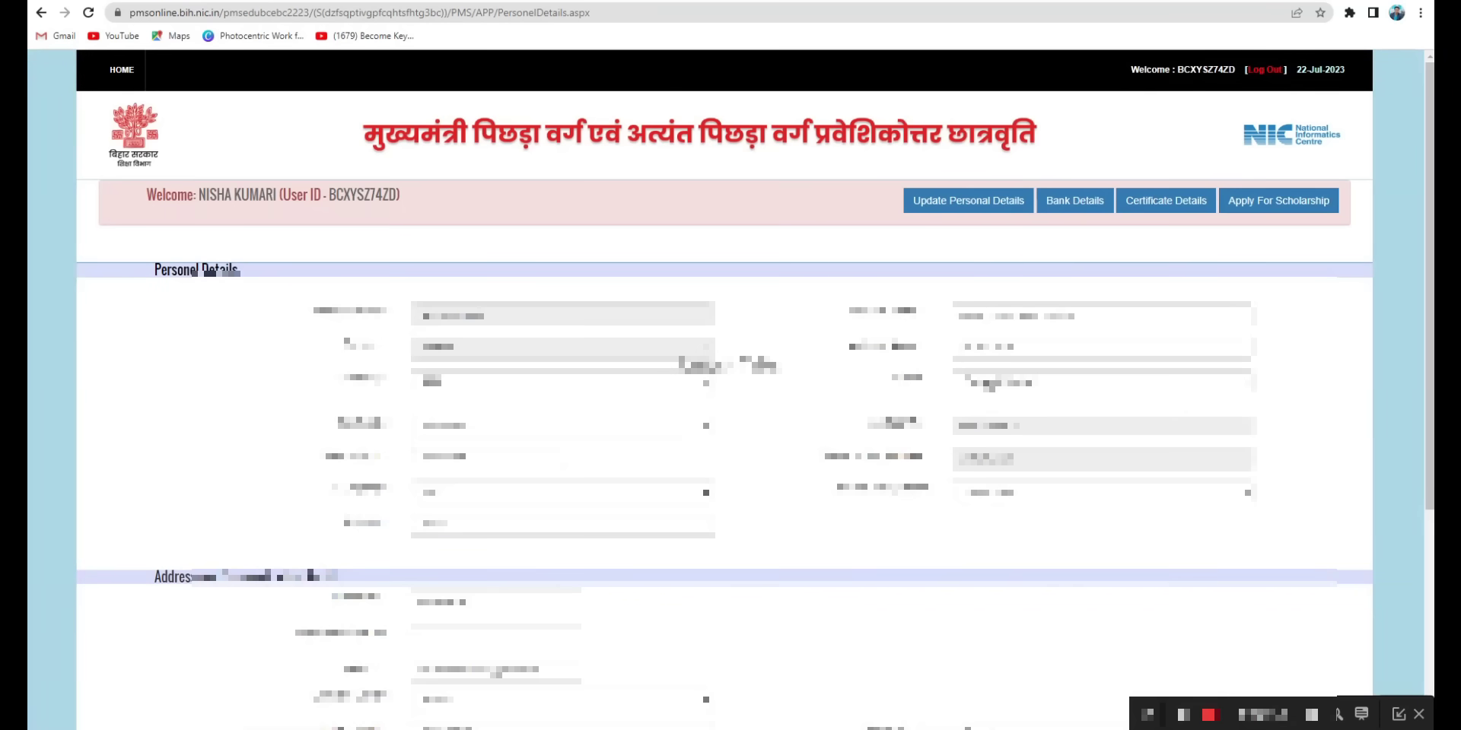
click(992, 388)
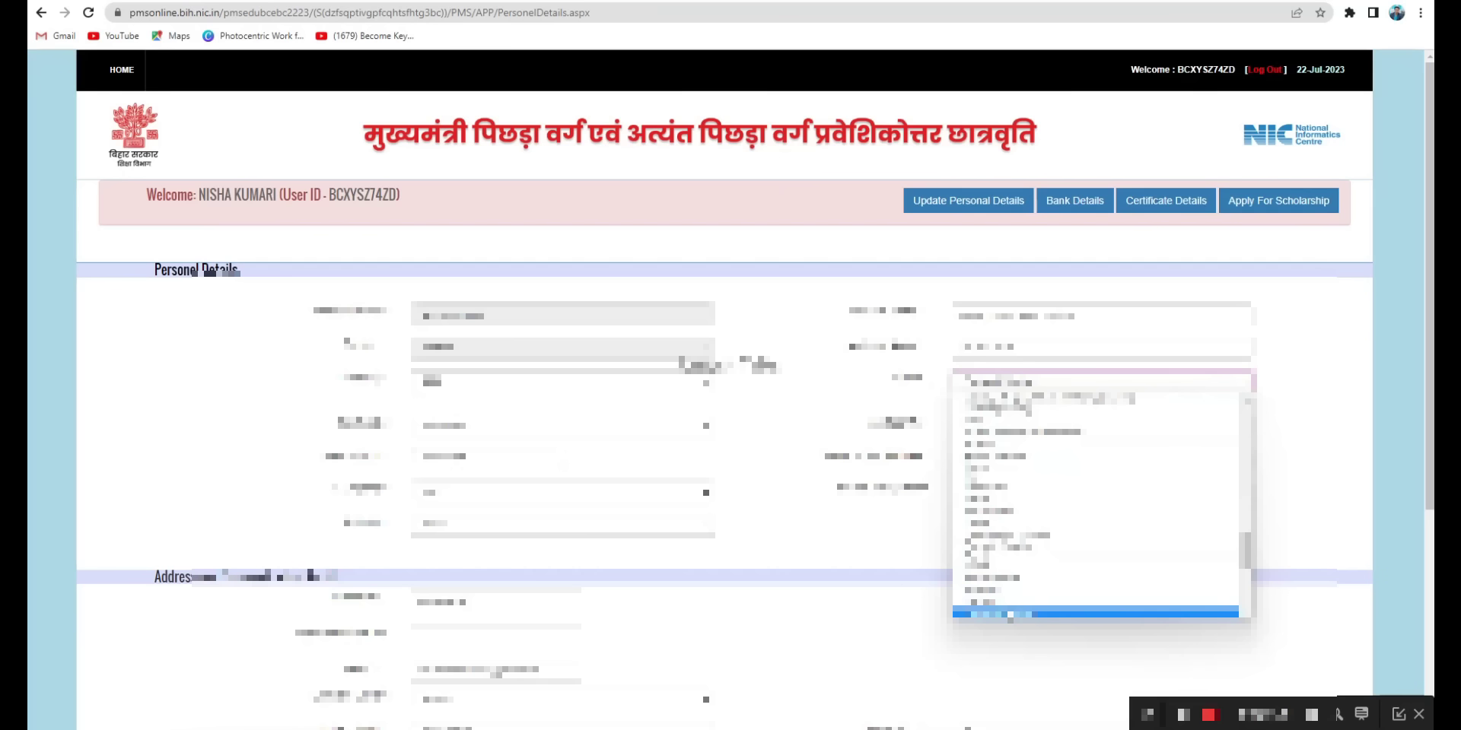
click(989, 613)
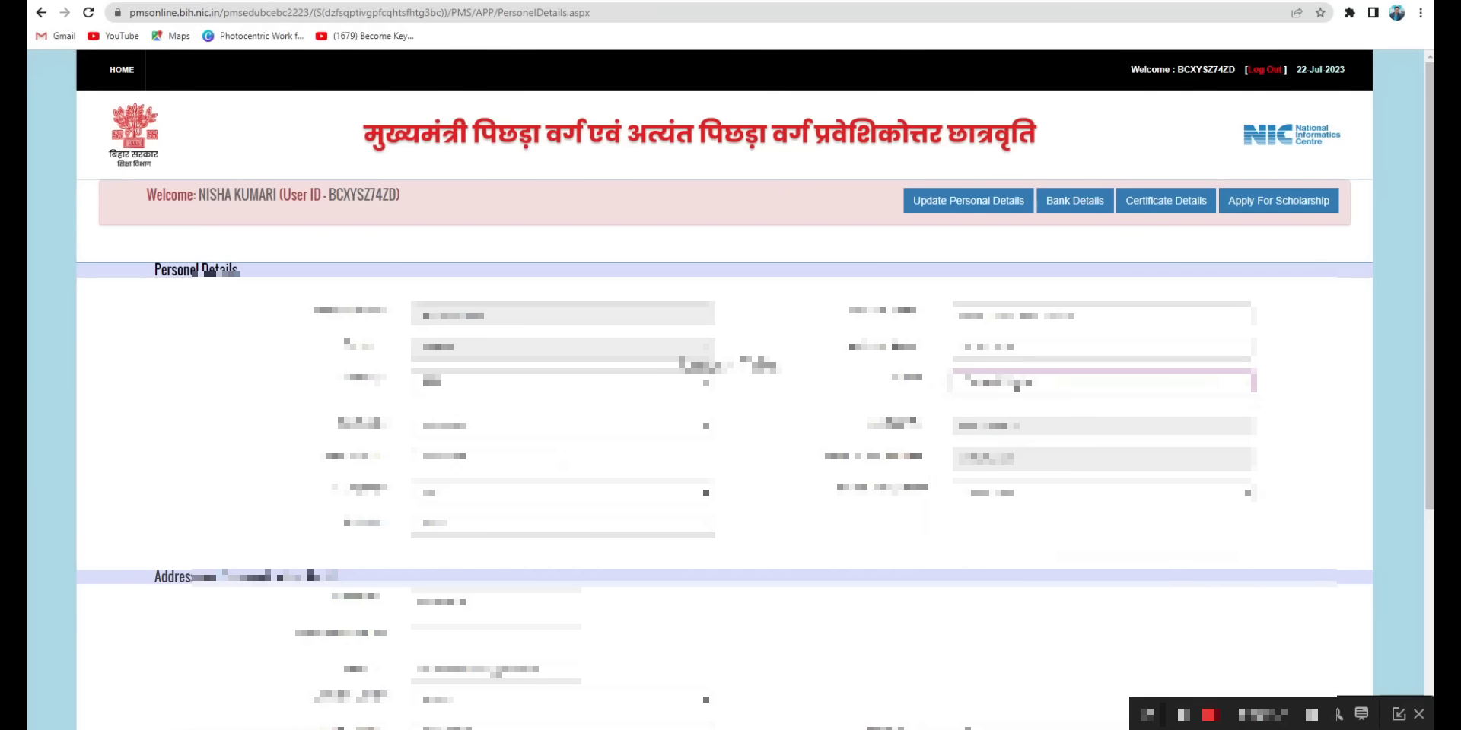
click(462, 436)
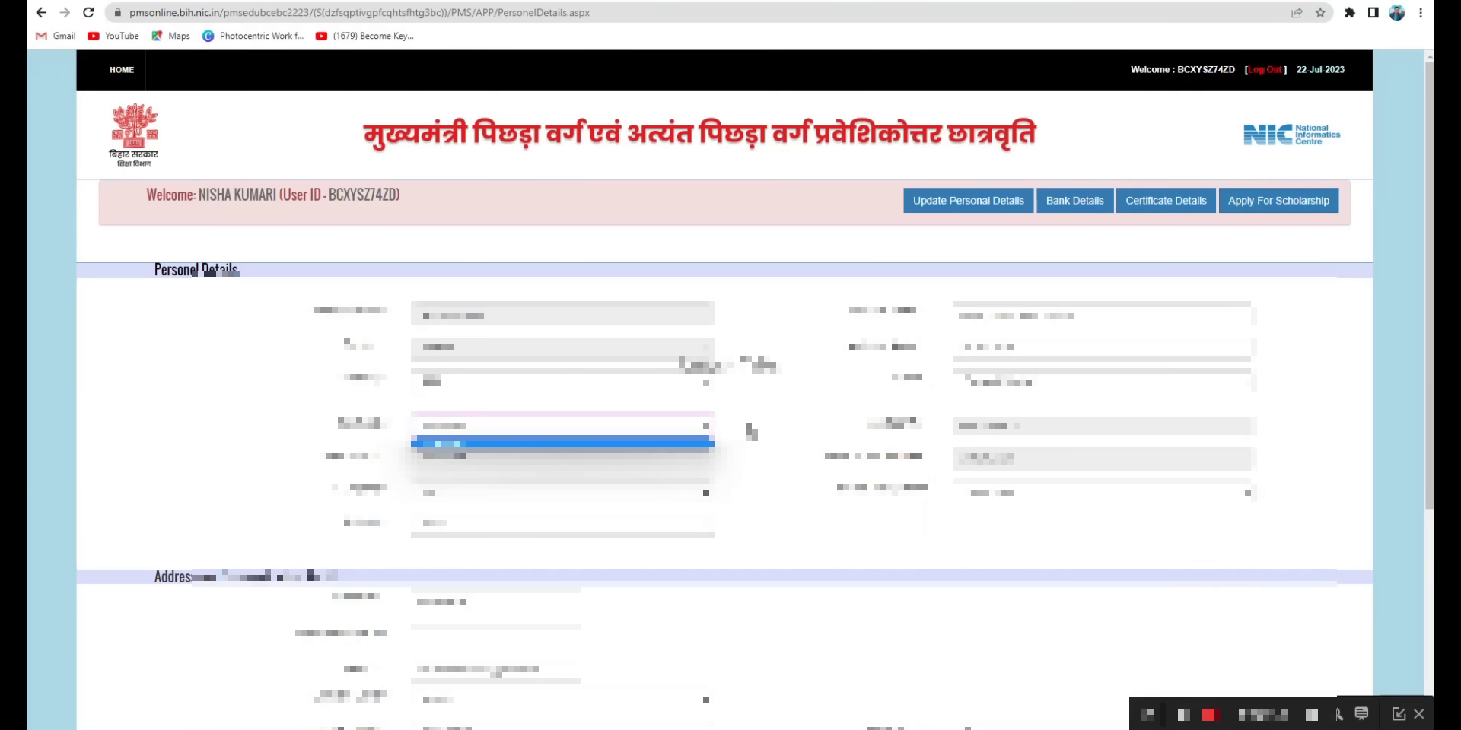
click(750, 432)
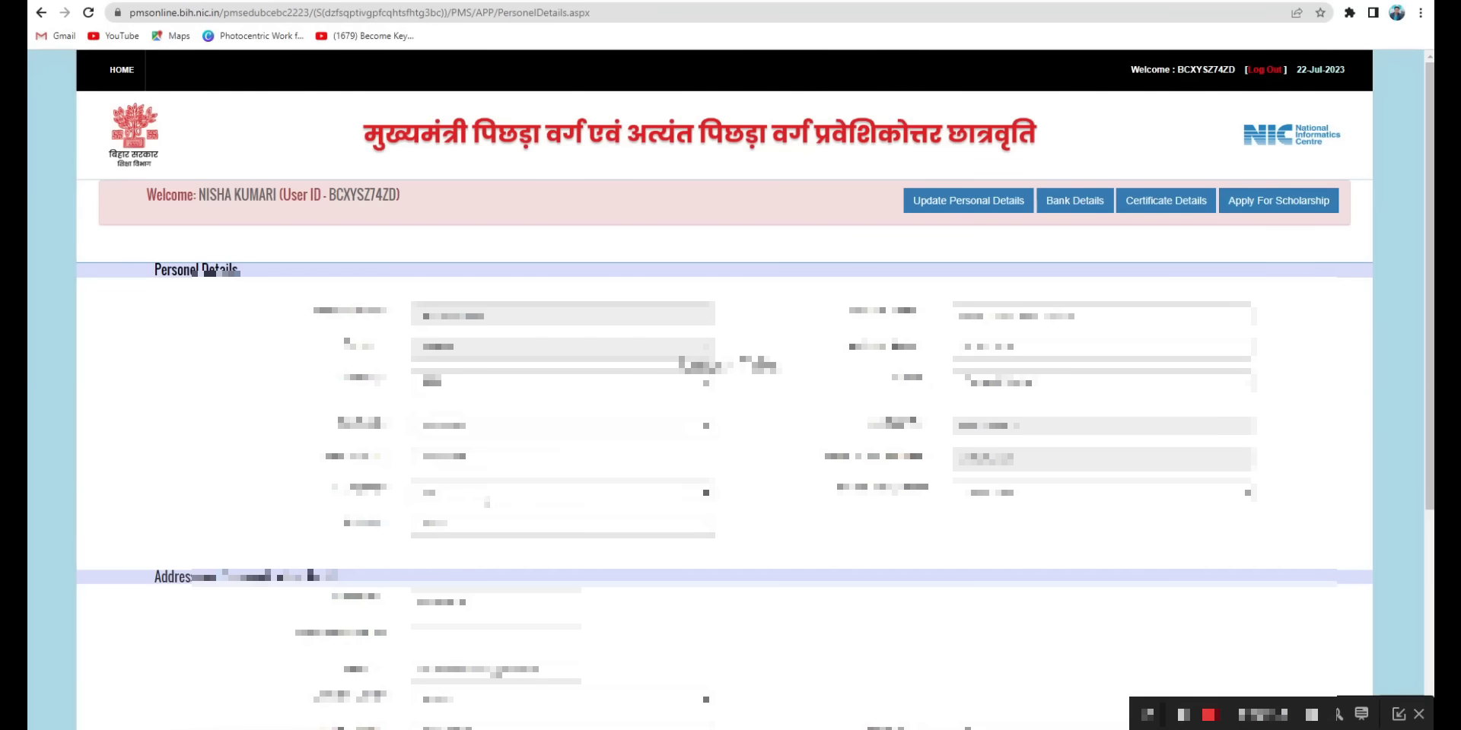
Step: Set Is Divyang to NO, choose the option in the field beside it, and set Religion to Hindu
click(491, 499)
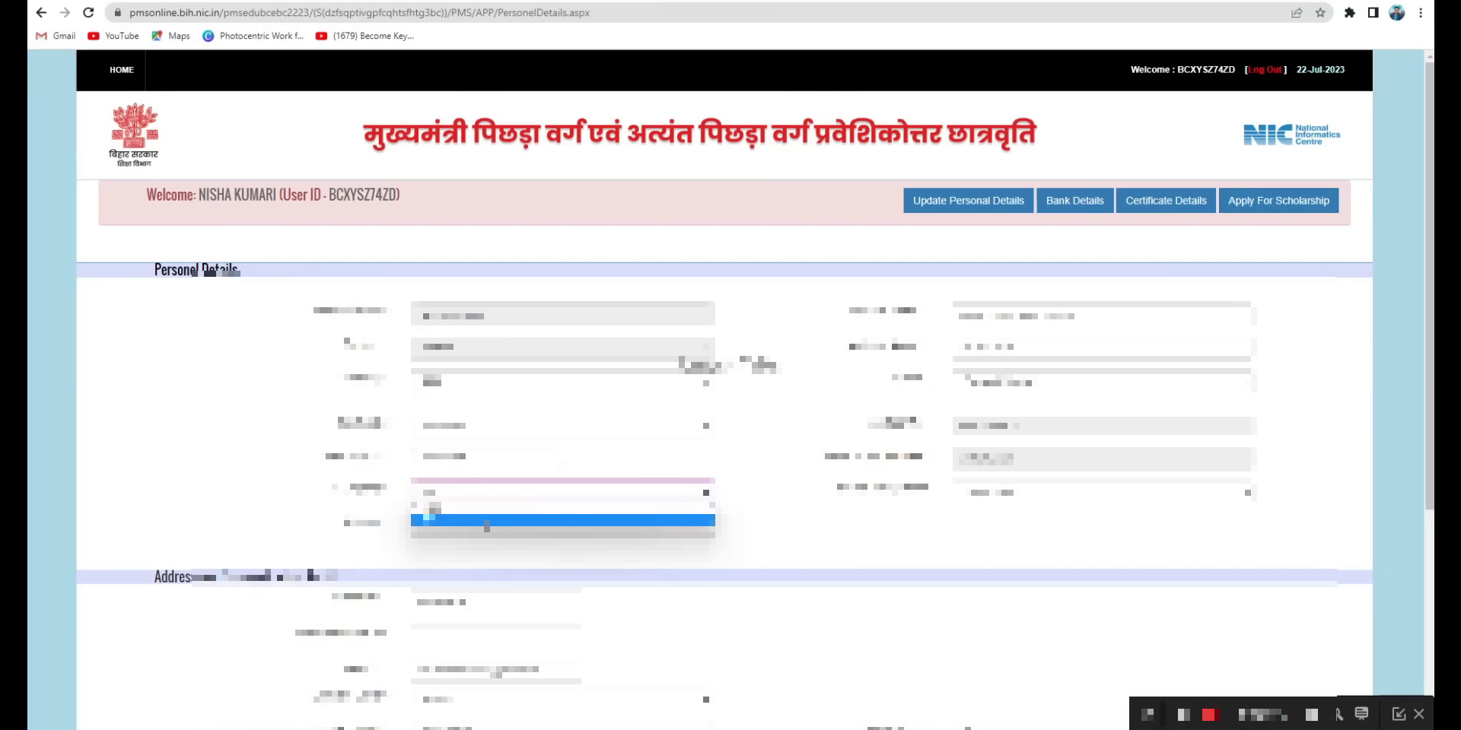
click(487, 523)
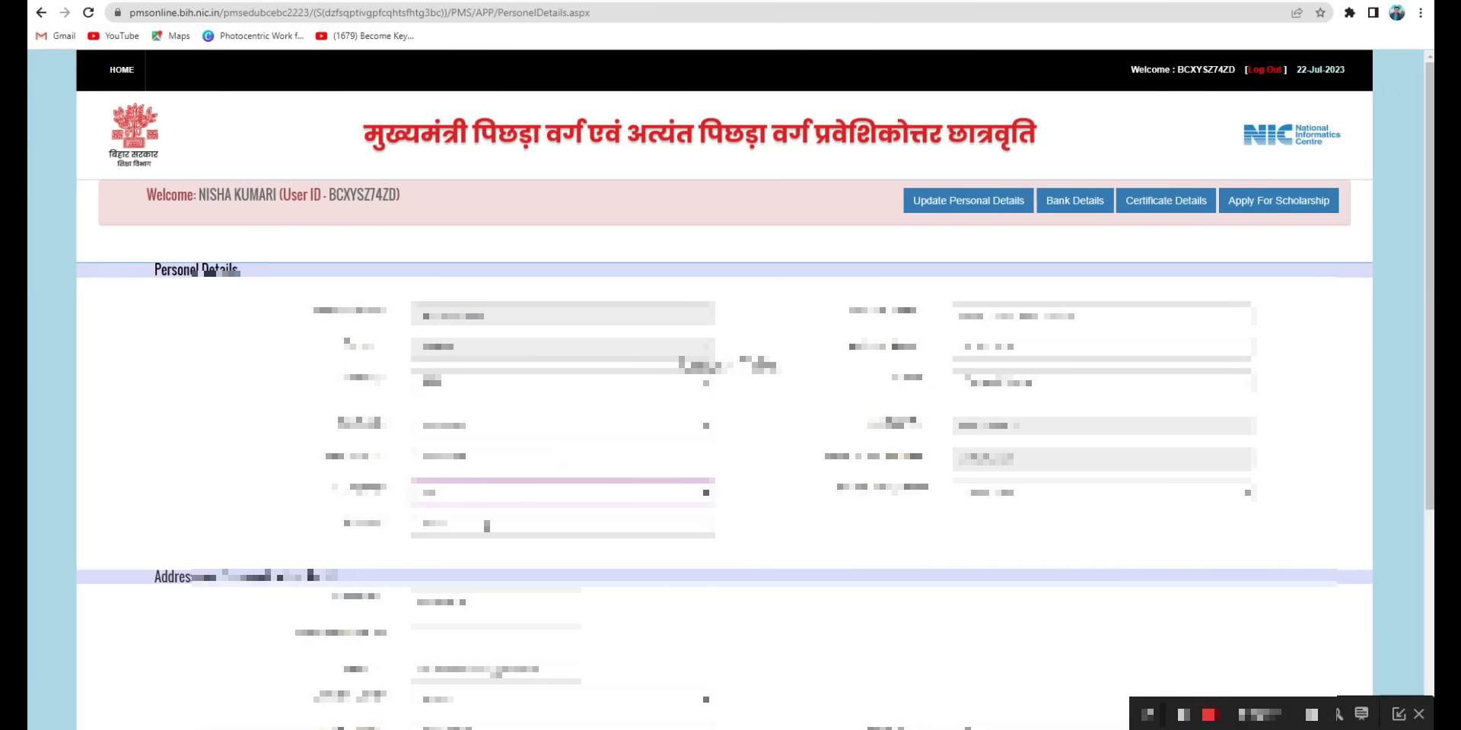
click(997, 498)
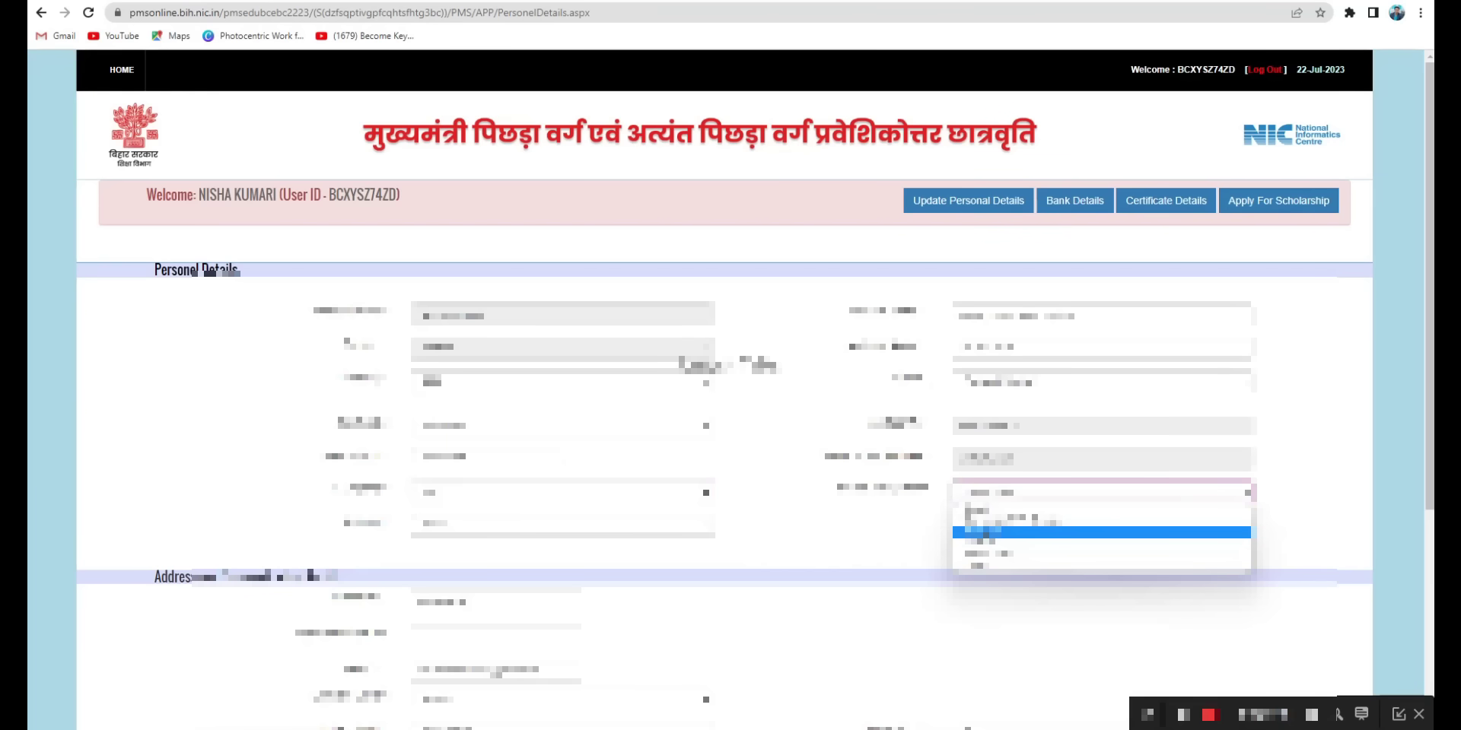
click(993, 551)
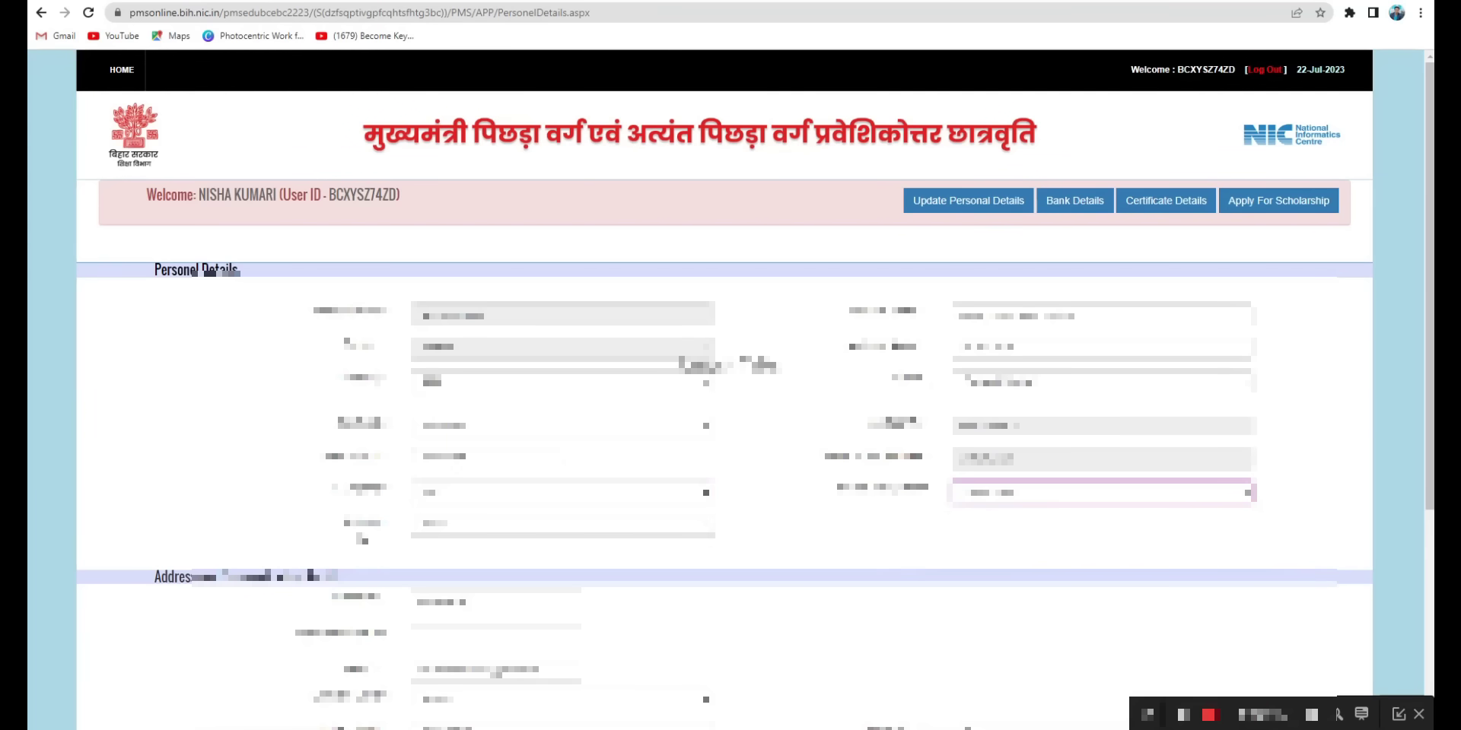
click(462, 527)
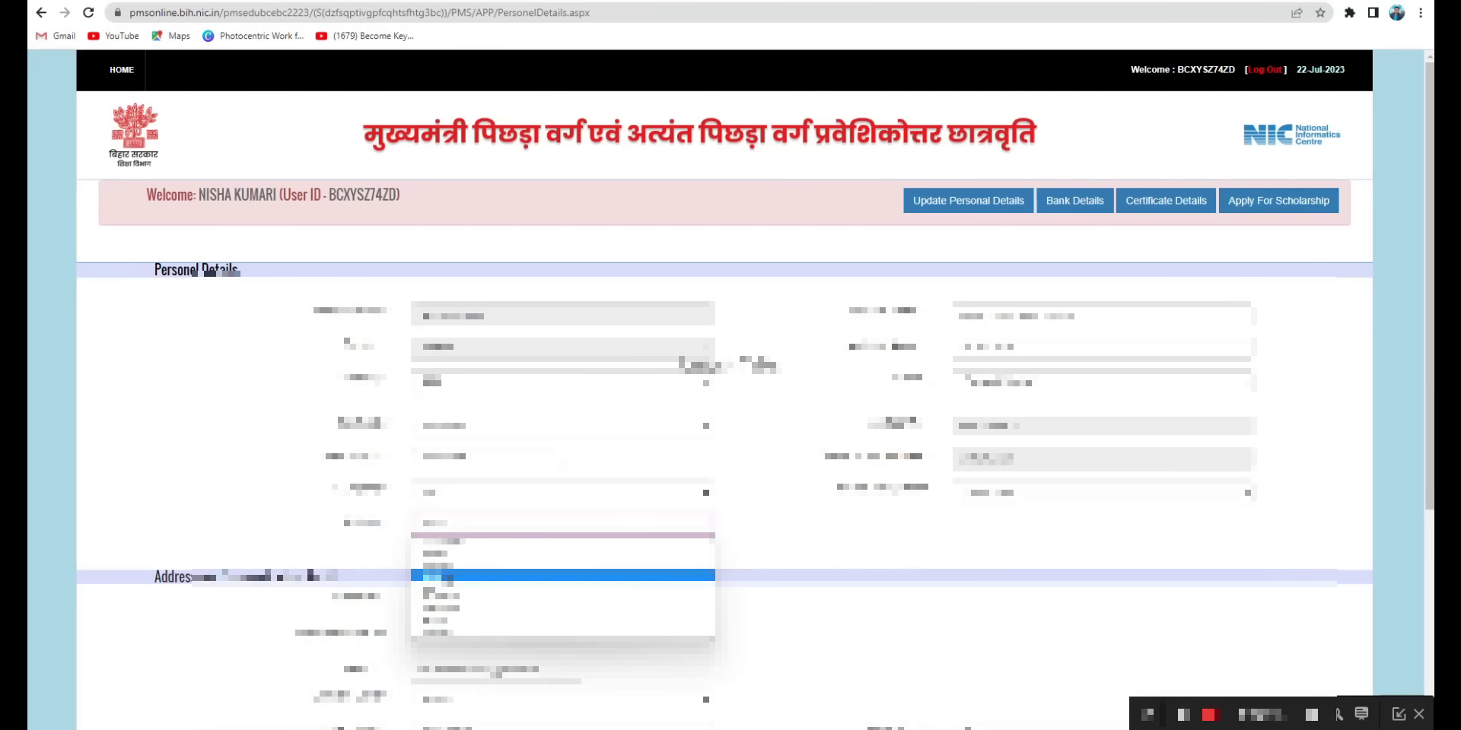
click(452, 566)
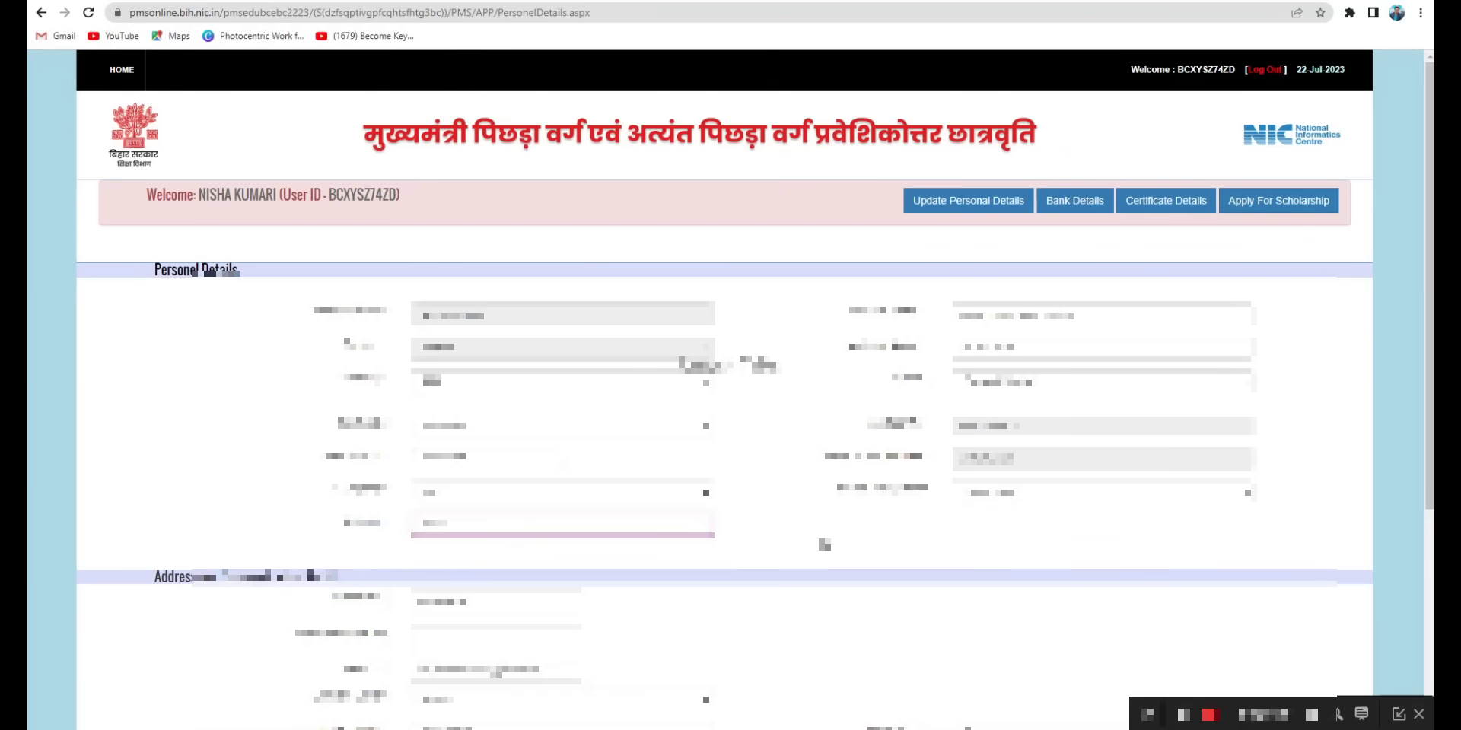
Step: Review the correspondence address, submit the updated personal details and acknowledge the message
scroll(408, 270, down, 4)
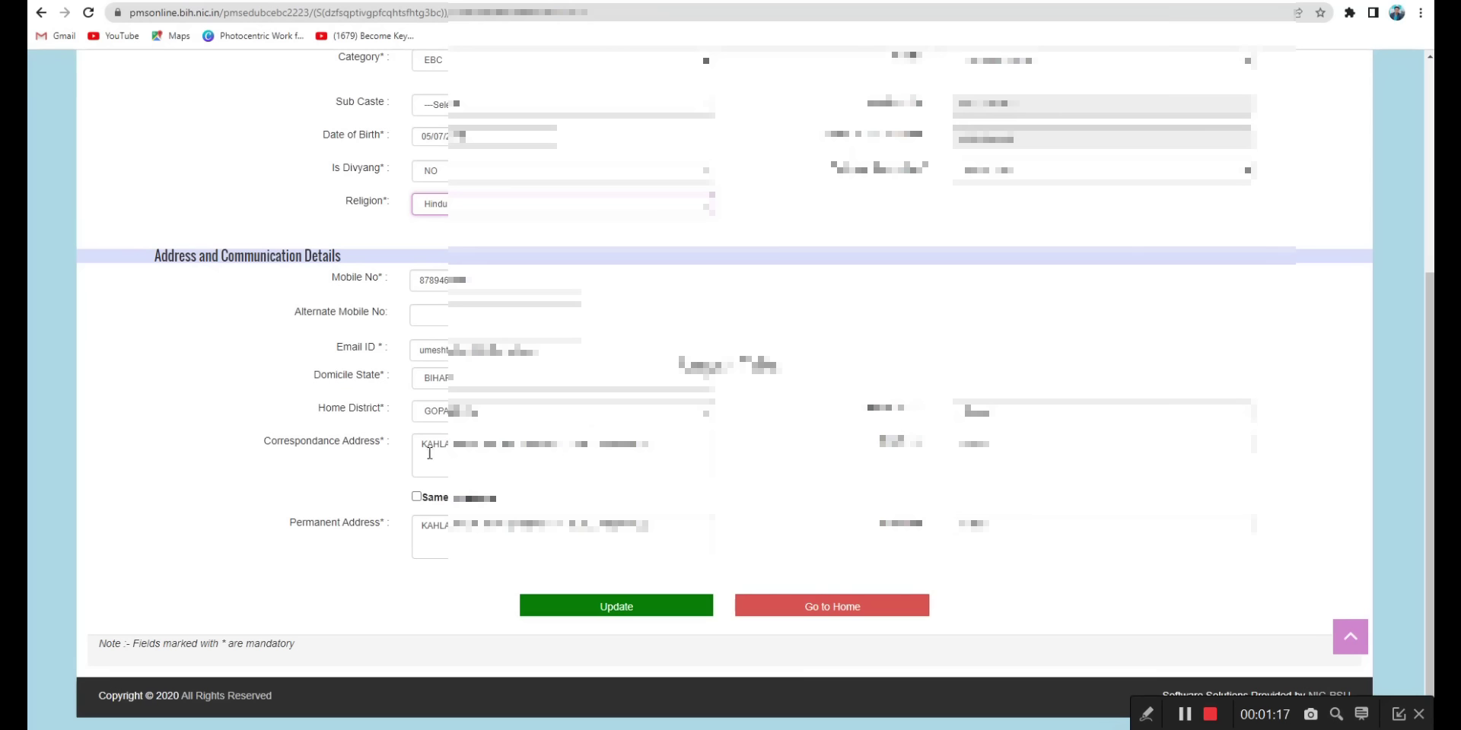
drag(423, 448, 638, 450)
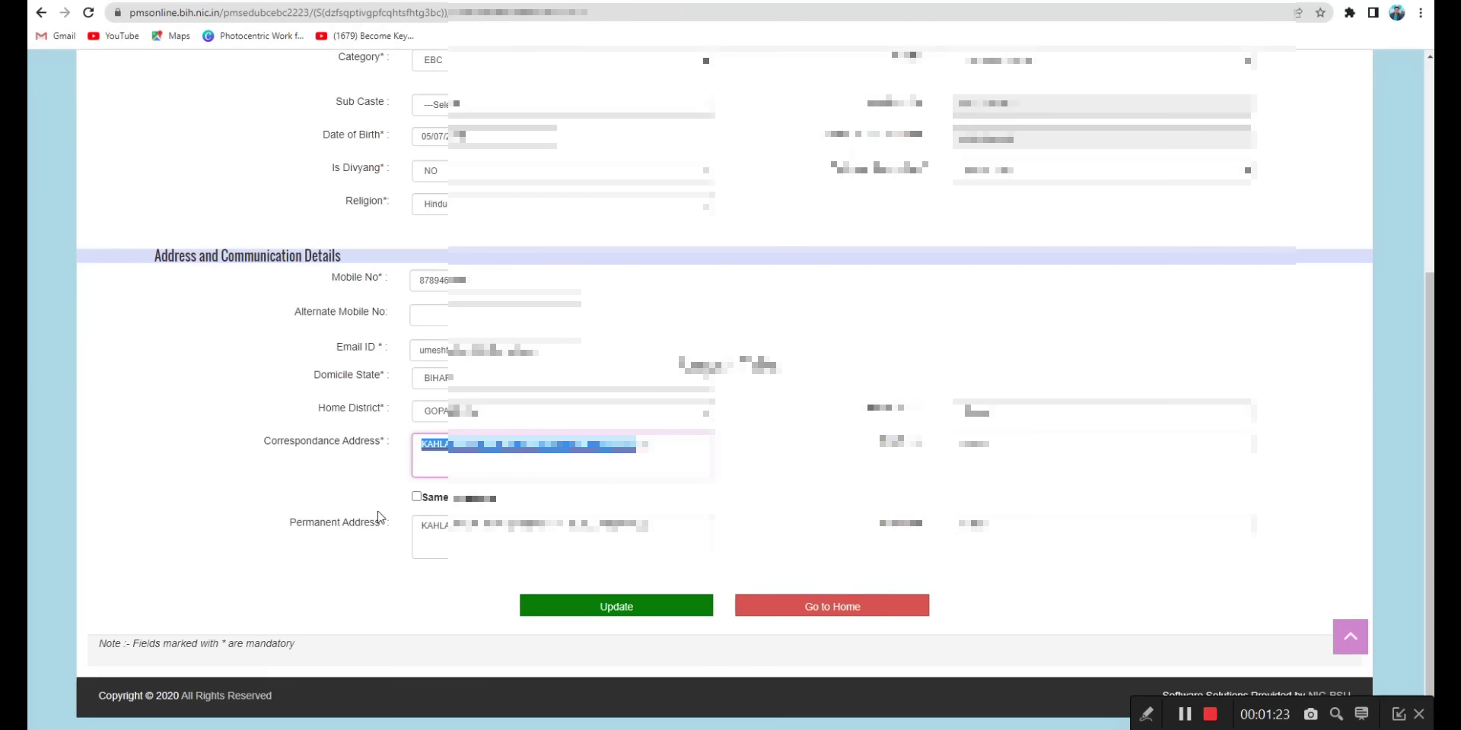
click(627, 611)
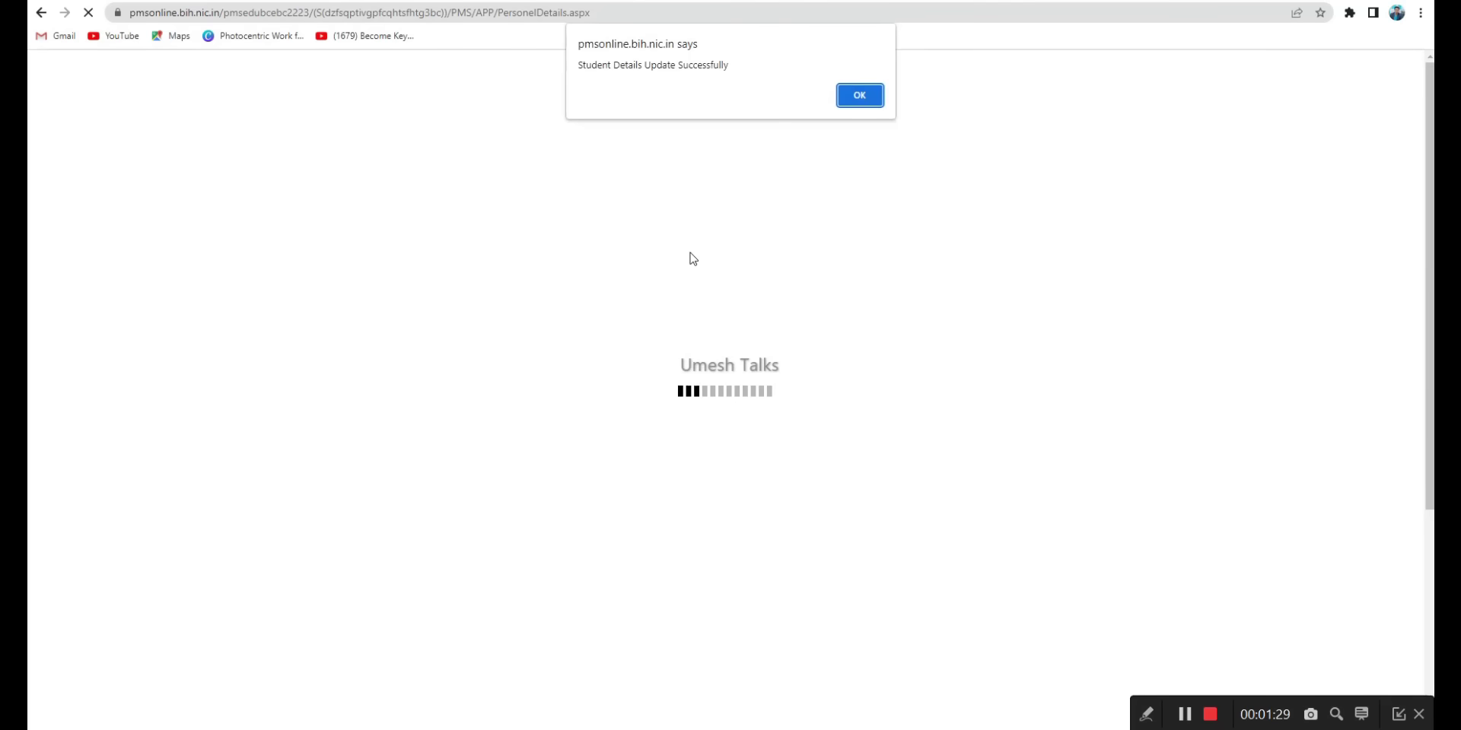
click(857, 95)
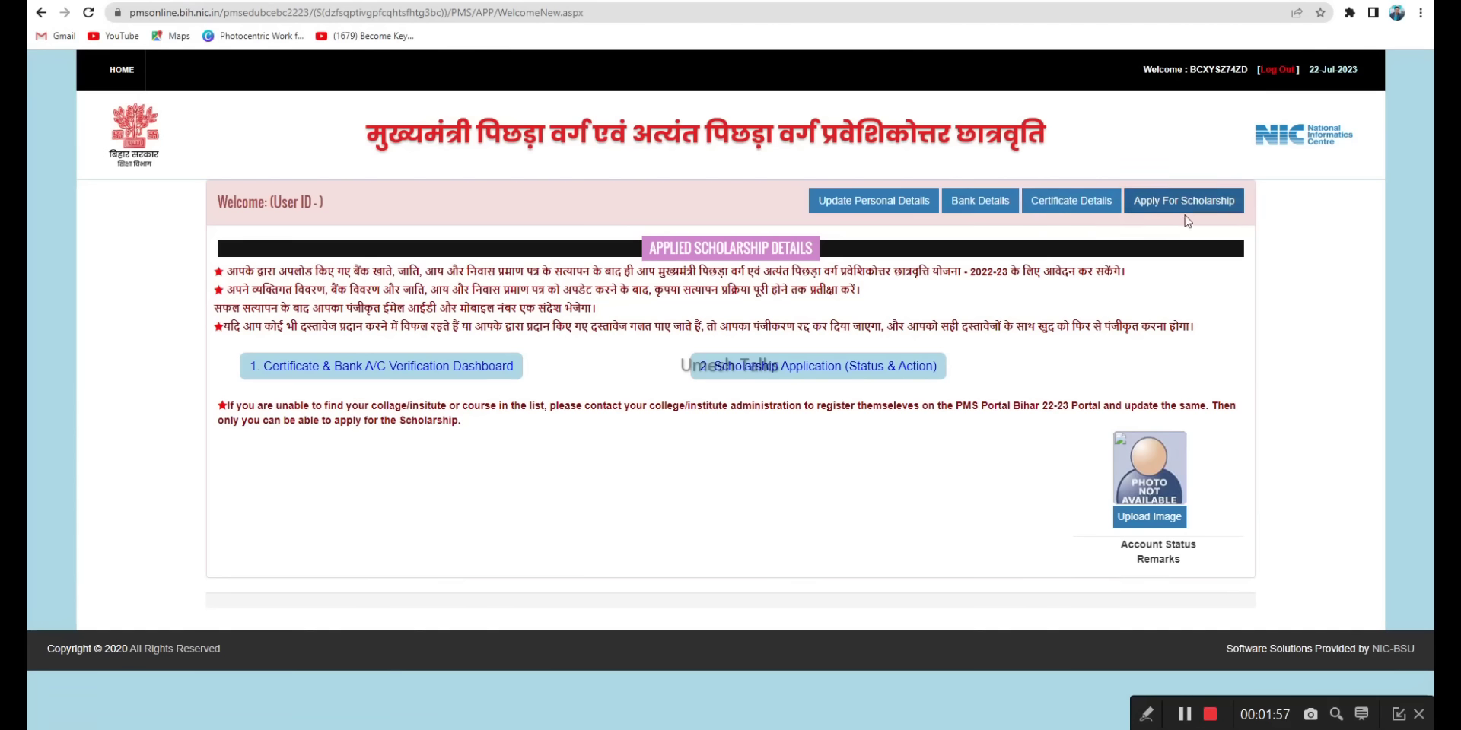
Step: Upload Photo.png from the student's documents folder as the student photo, after checking the 50 kb size limit
click(1155, 522)
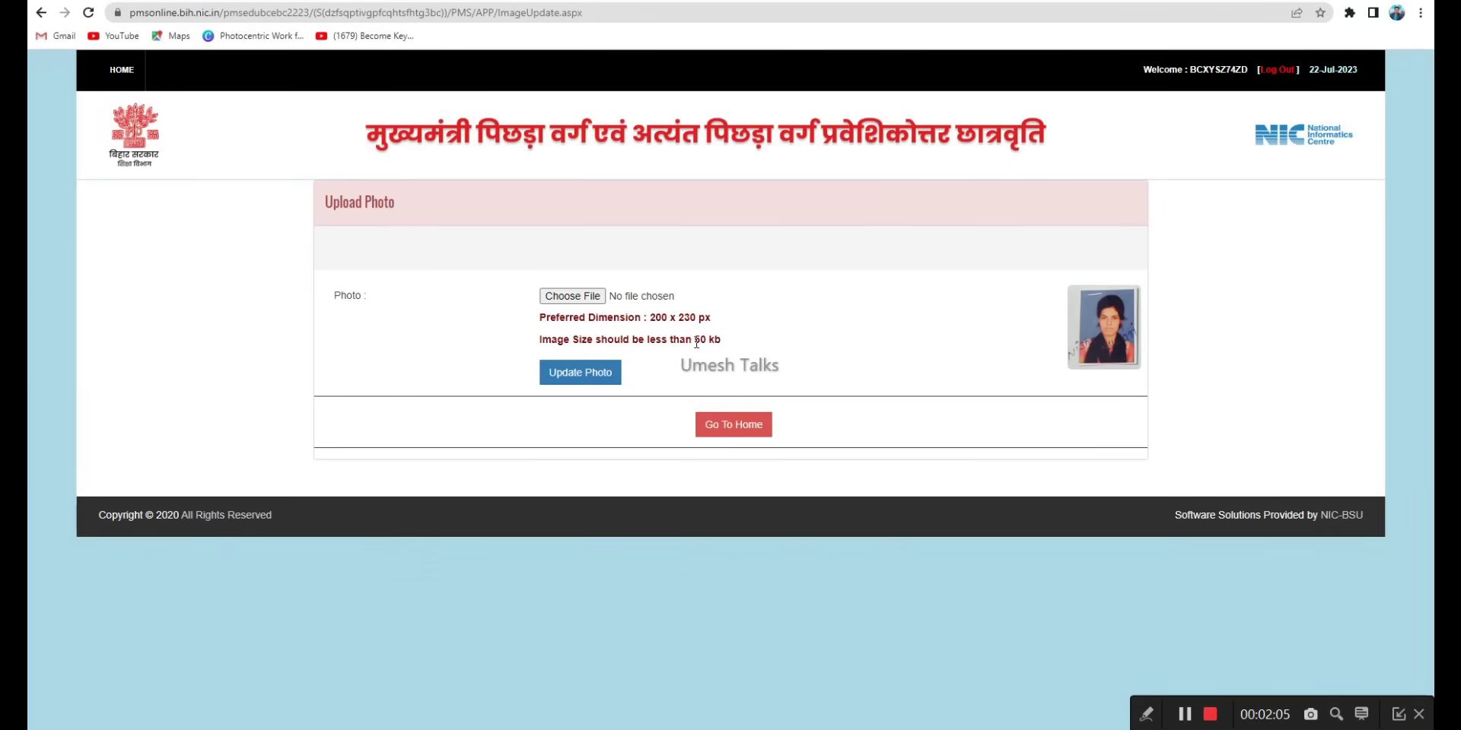
drag(693, 340, 736, 348)
click(578, 297)
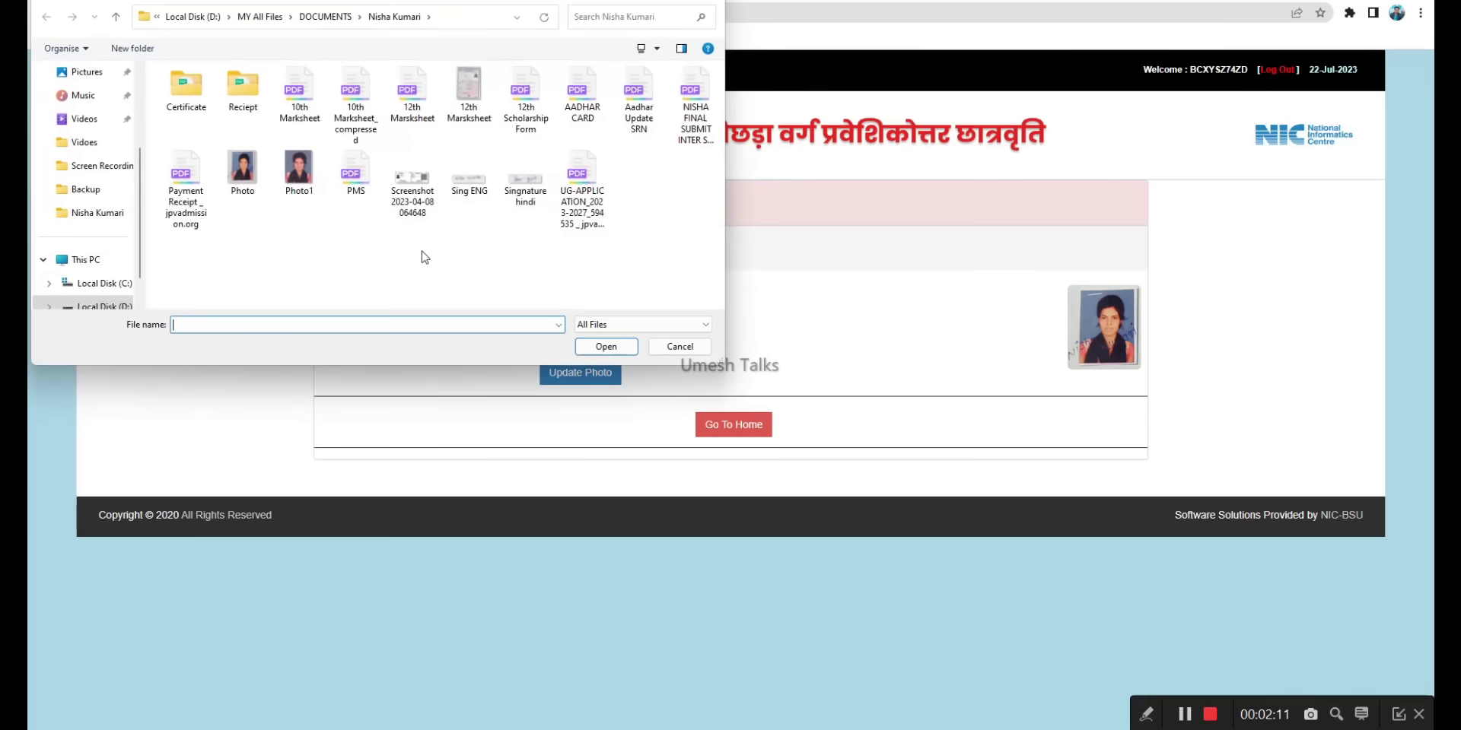
double_click(242, 169)
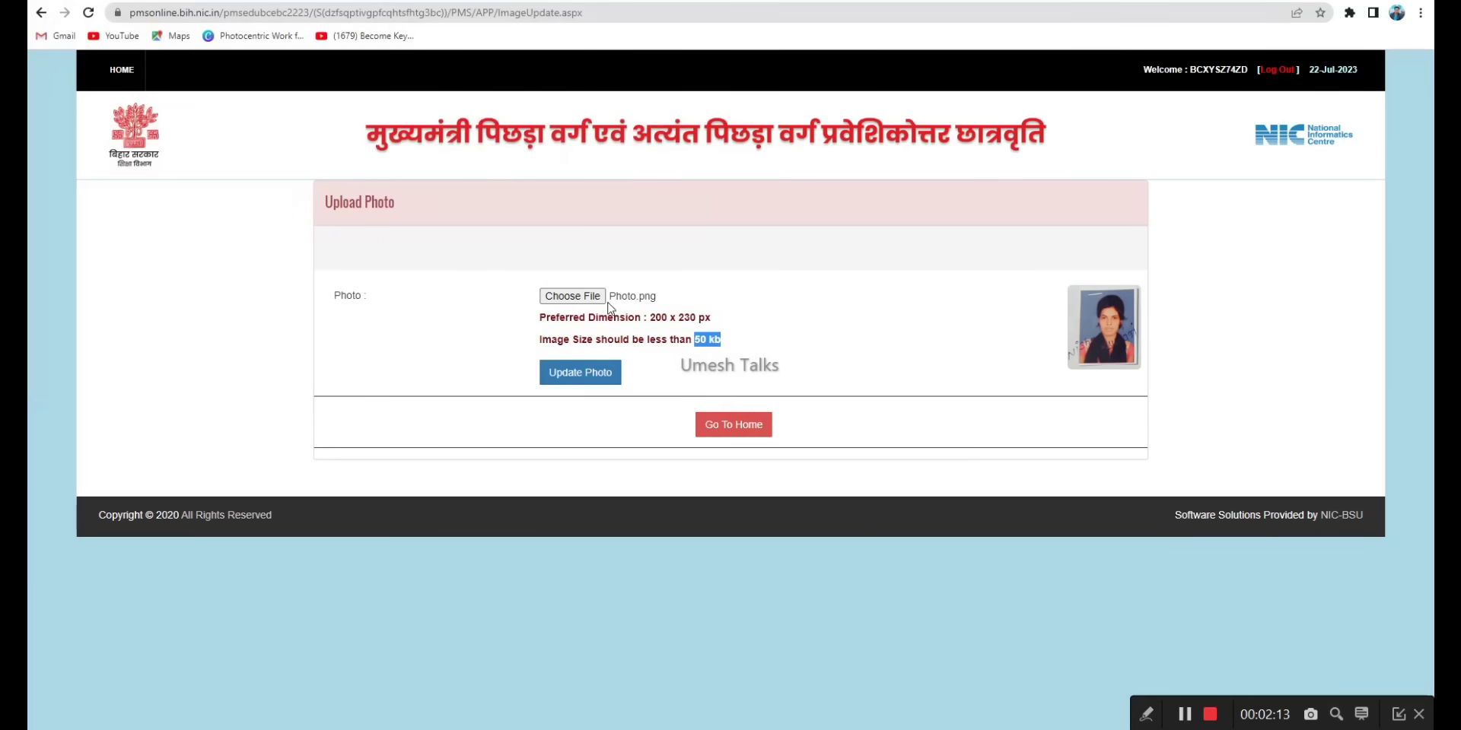
click(582, 381)
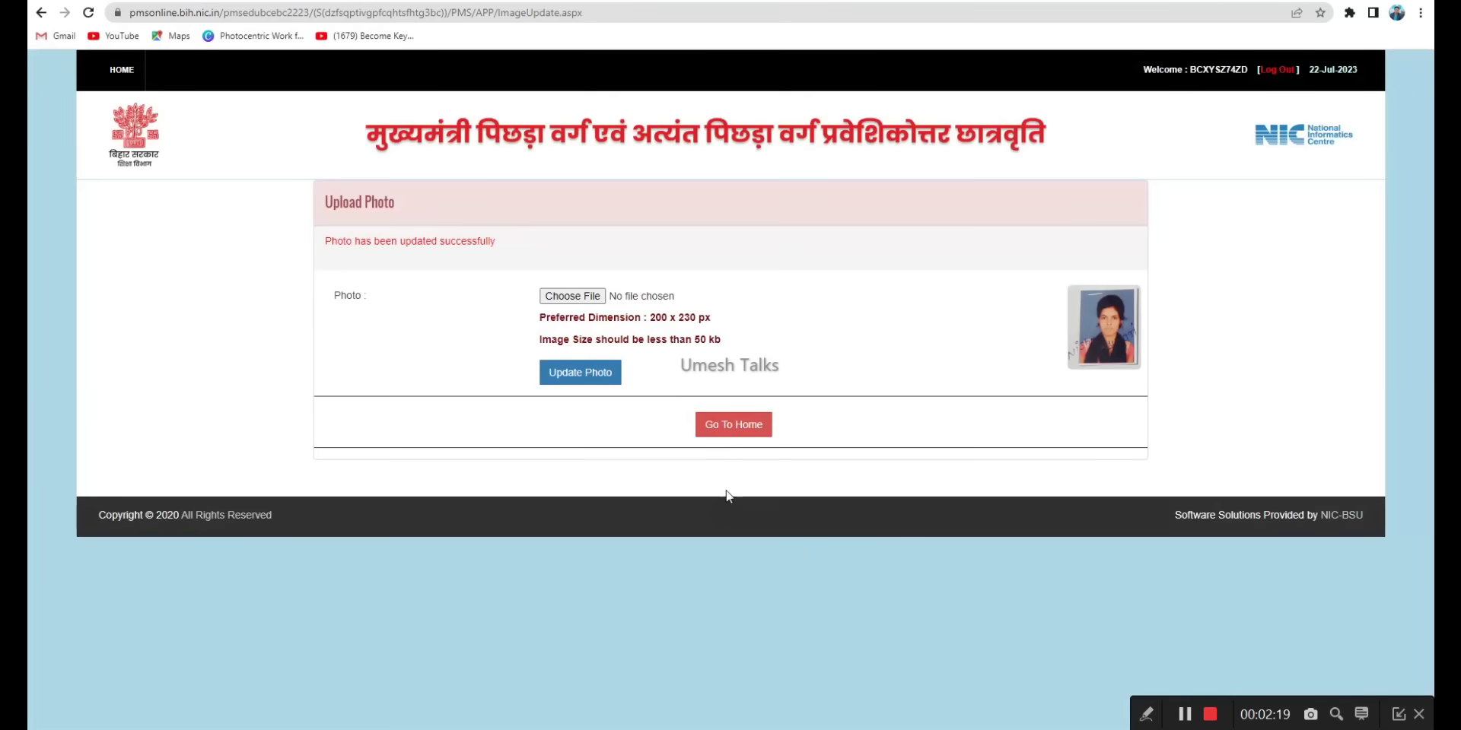
Step: Return to the portal's home page and open the scholarship application form
click(748, 426)
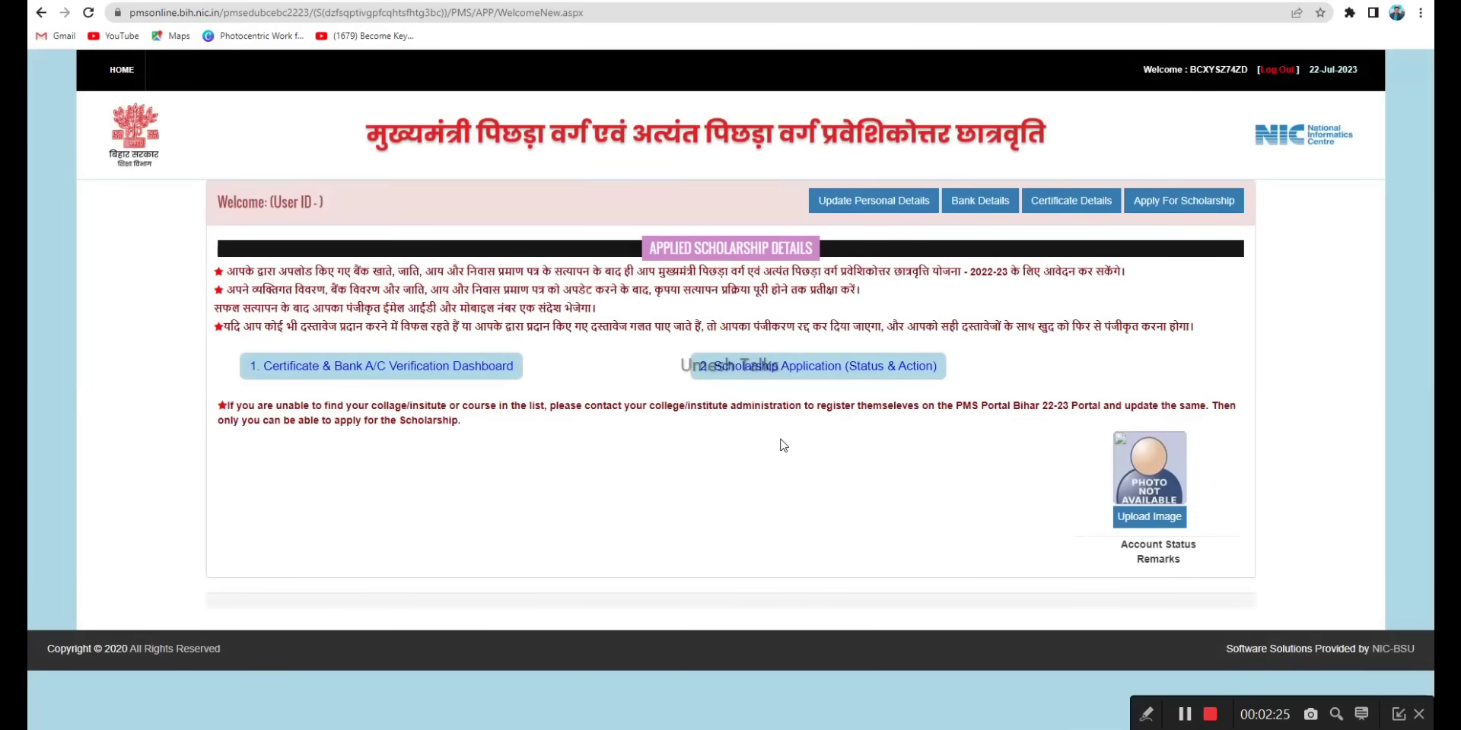
click(1201, 209)
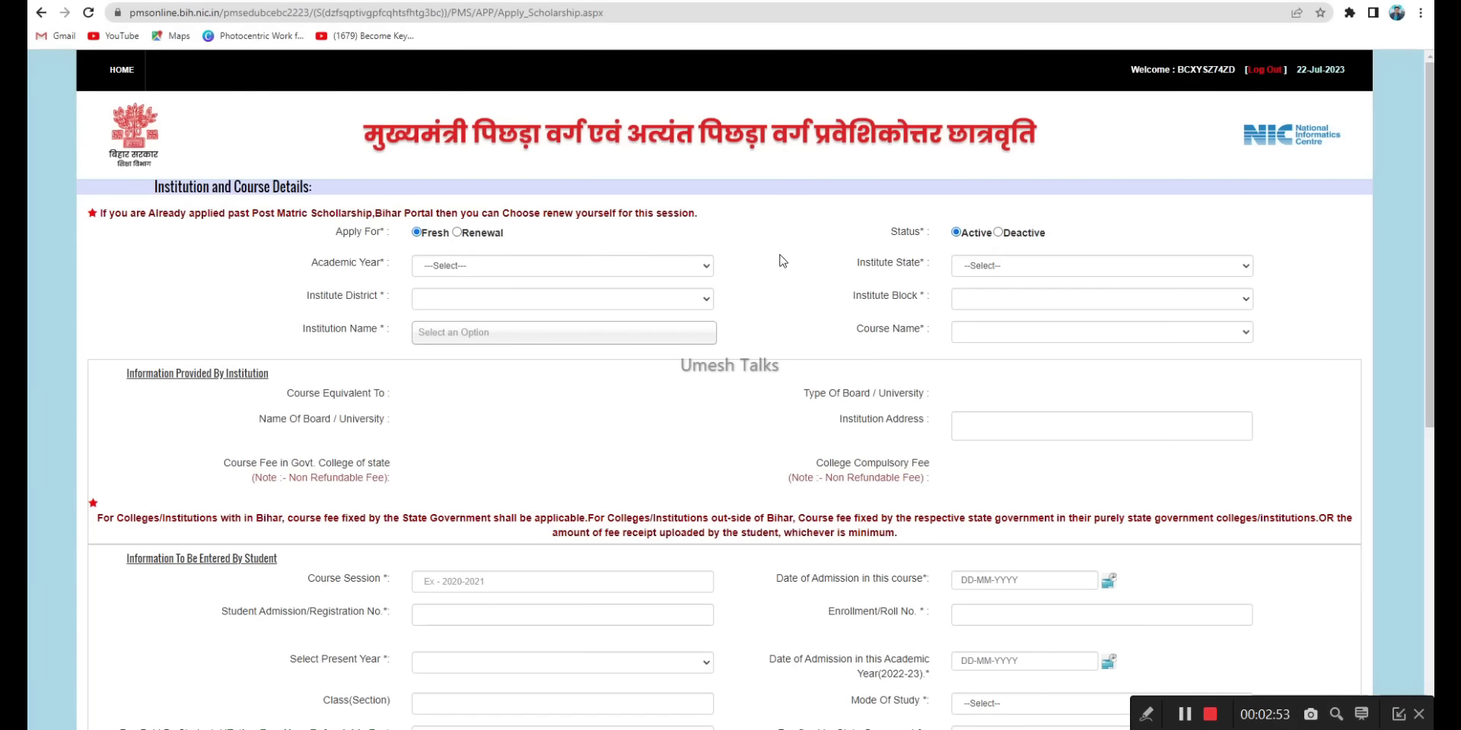
Step: Set the academic year to 2022-2023 and the institute location to BIHAR state, GOPALGANJ district and Barauli block
click(476, 270)
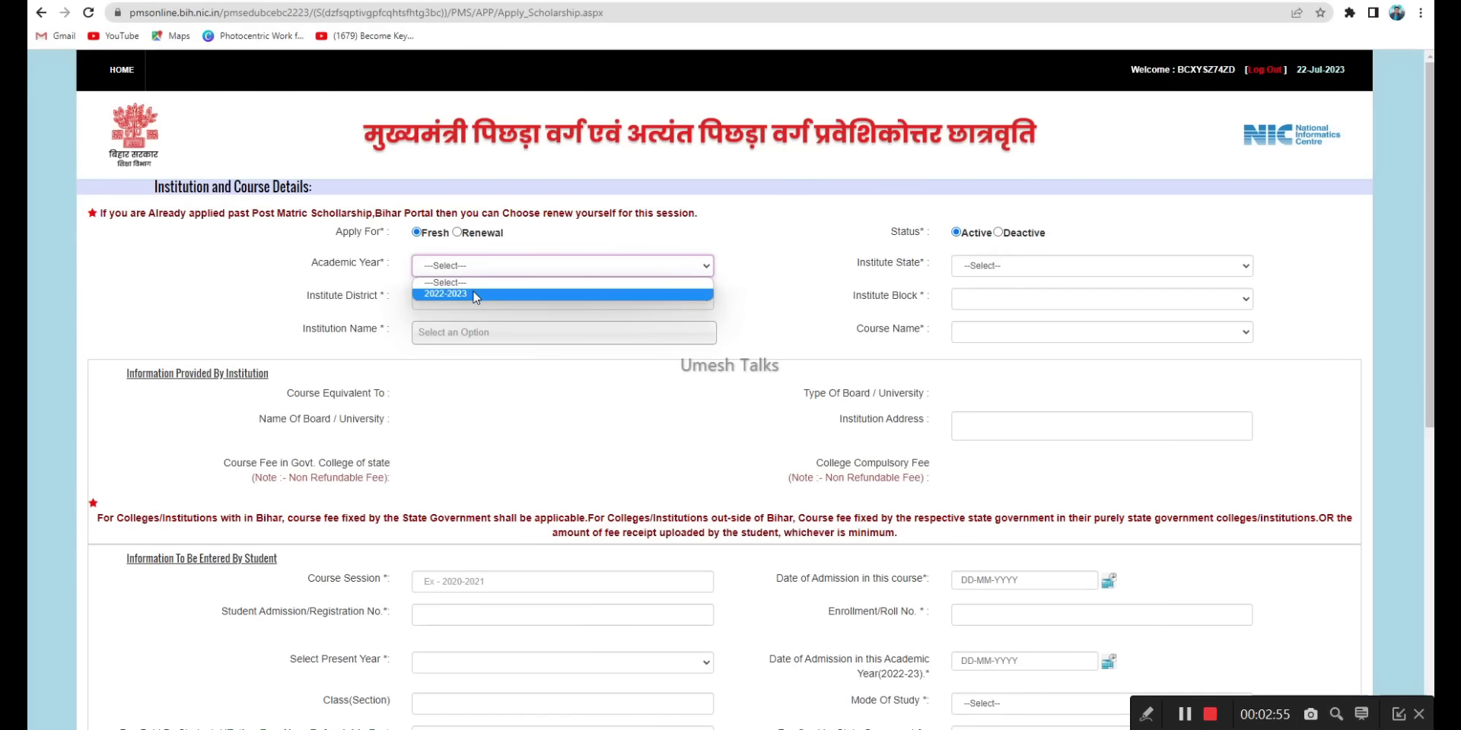
click(474, 294)
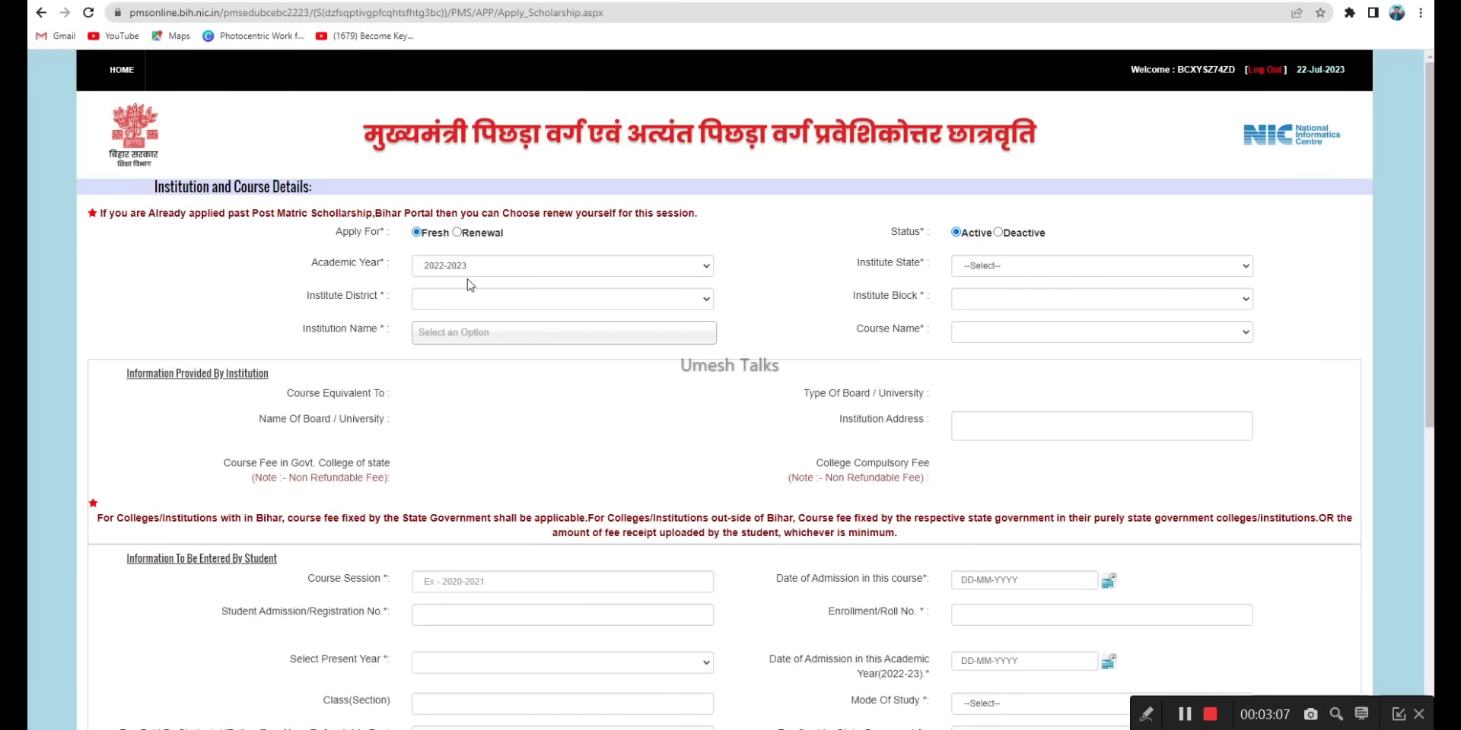
click(989, 272)
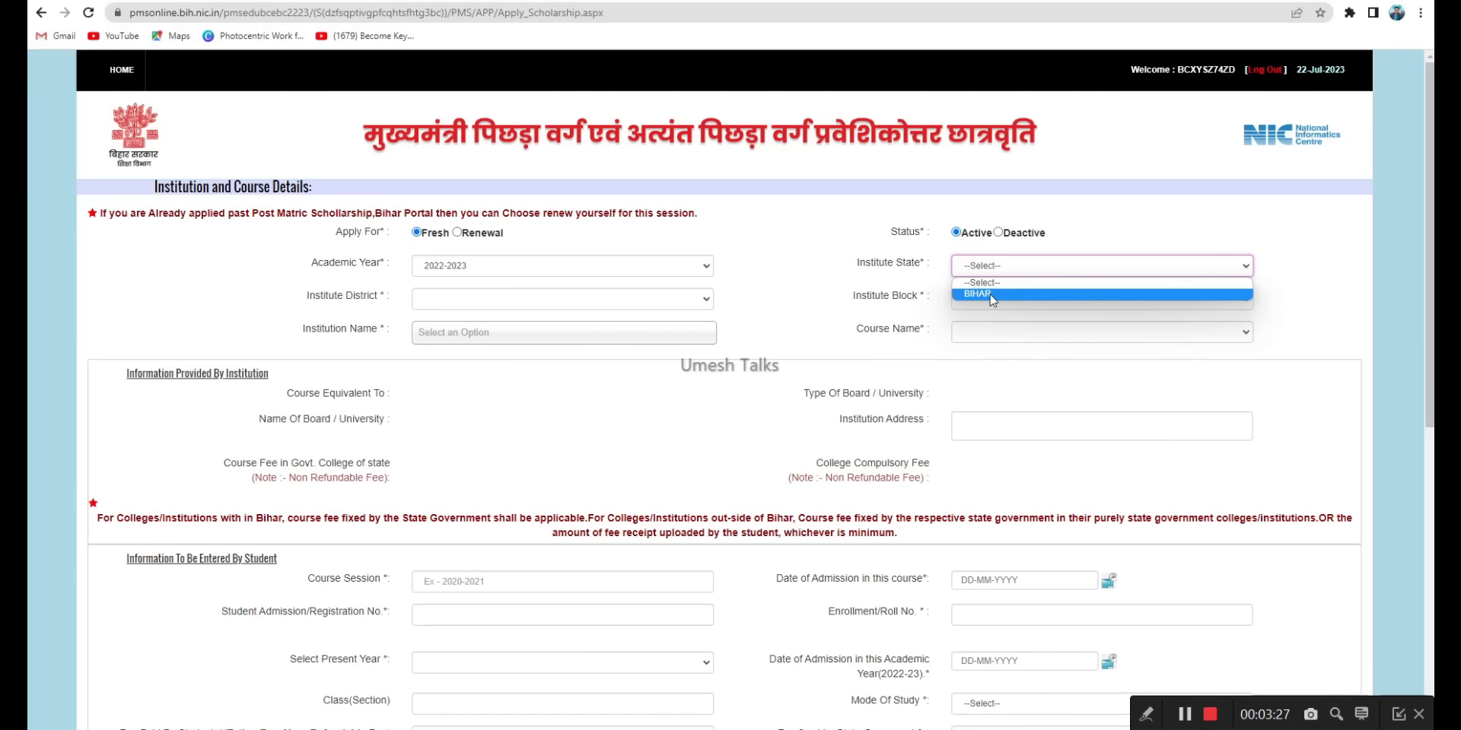
click(991, 296)
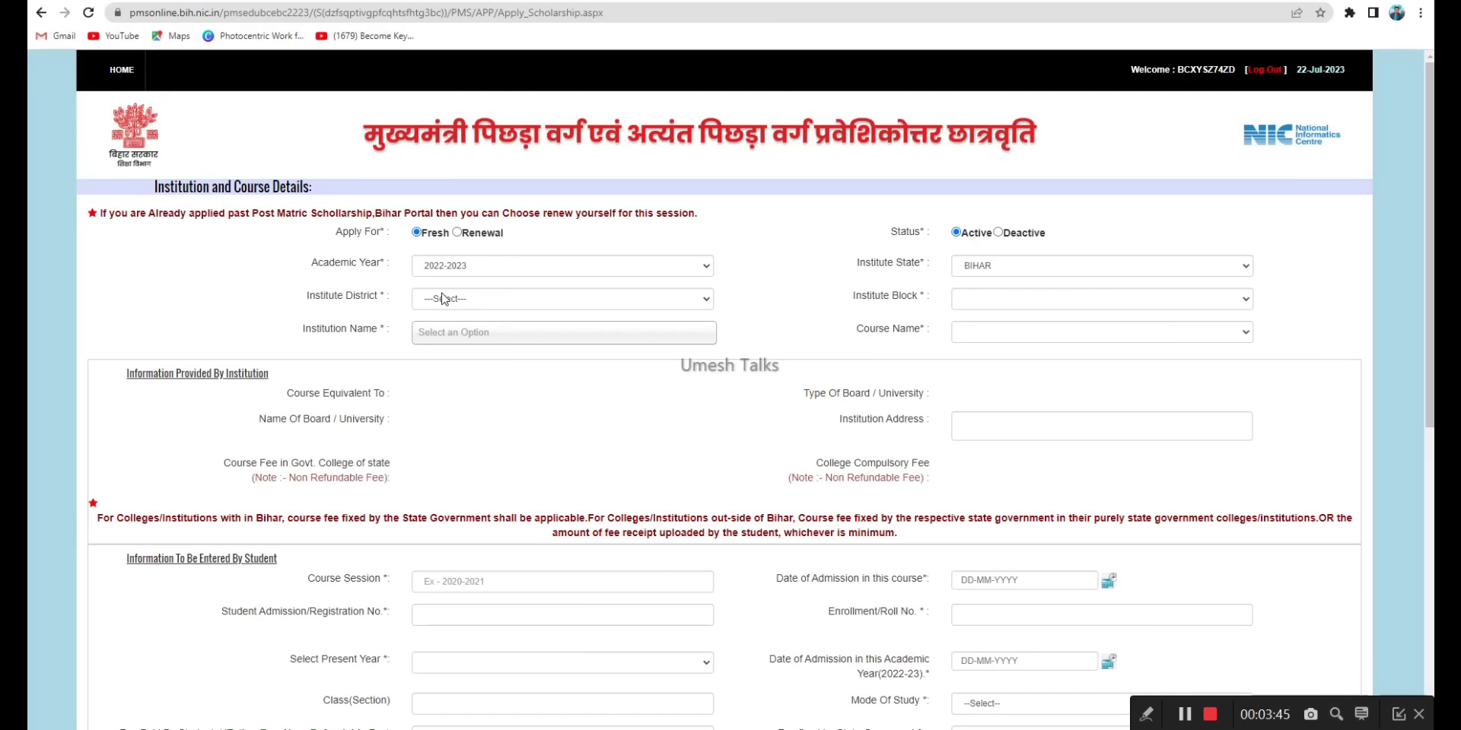
drag(310, 299, 375, 297)
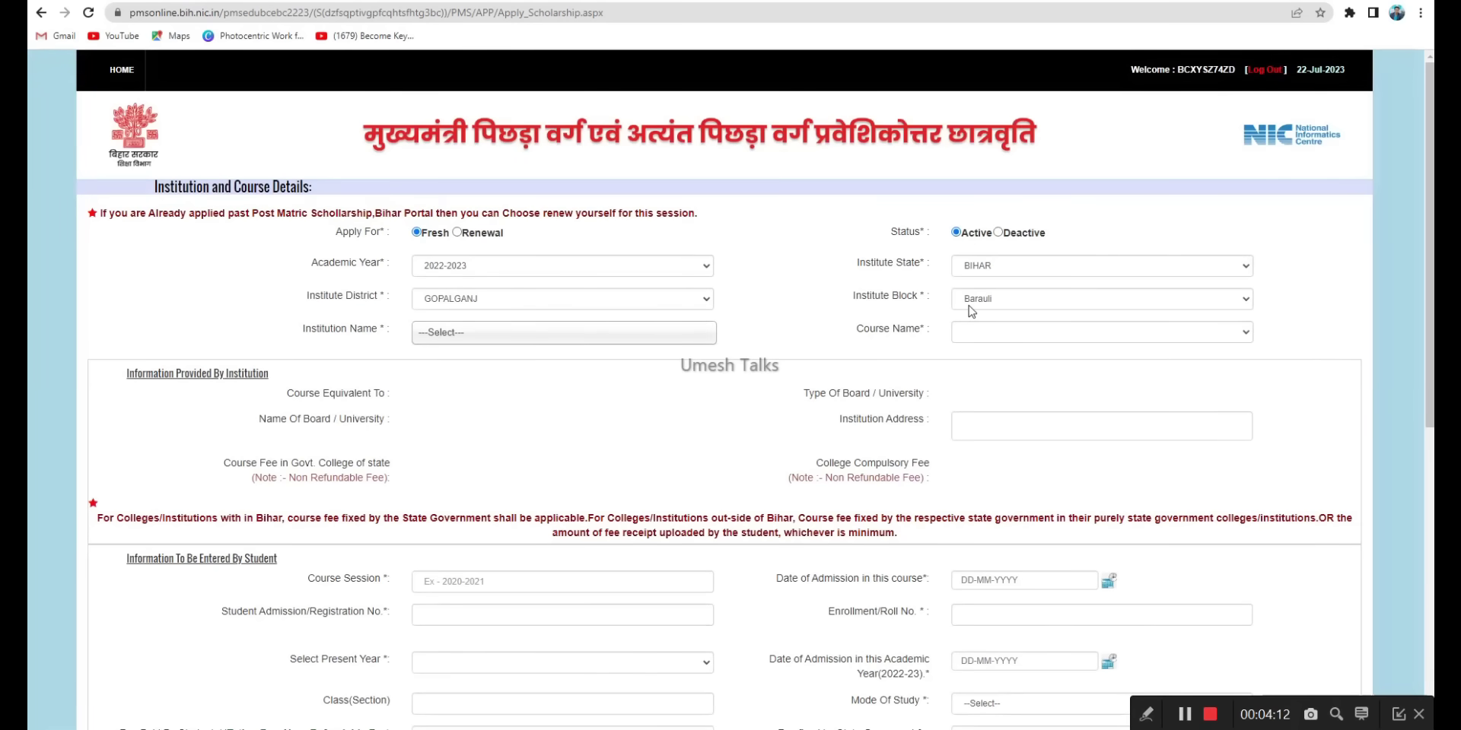
Step: Choose HIGH SCHOOL BARAULI as the institution and Senior Secondary(10+2) Arts as the course
click(456, 332)
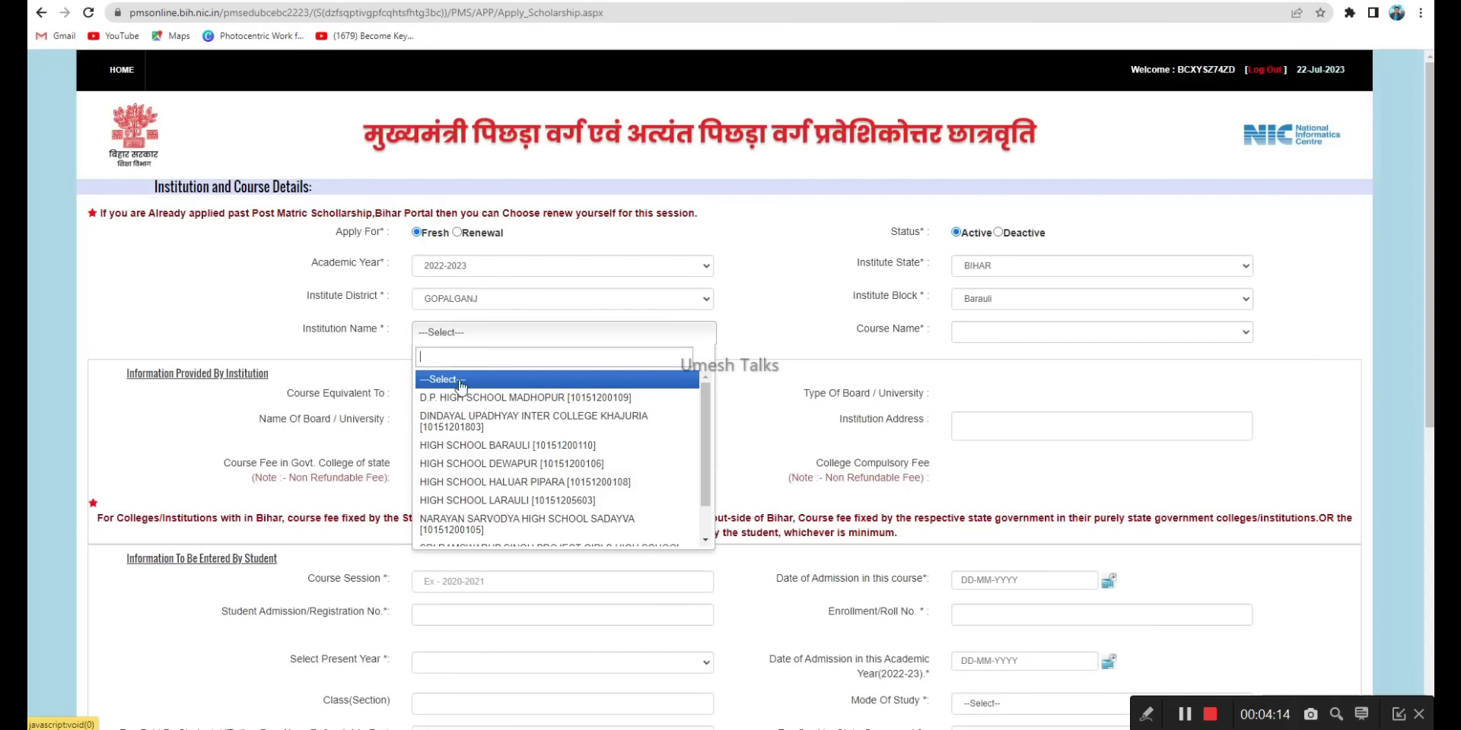
click(524, 446)
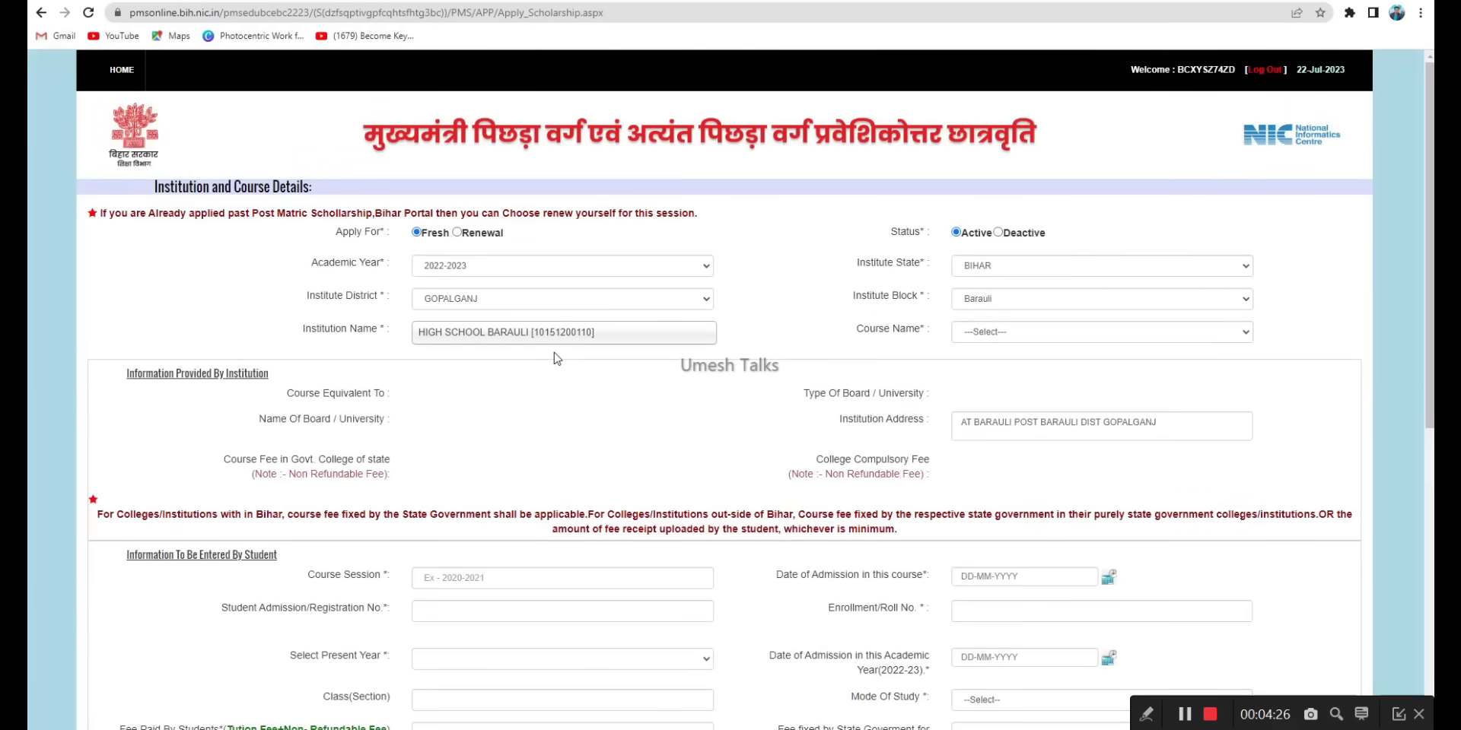
click(978, 335)
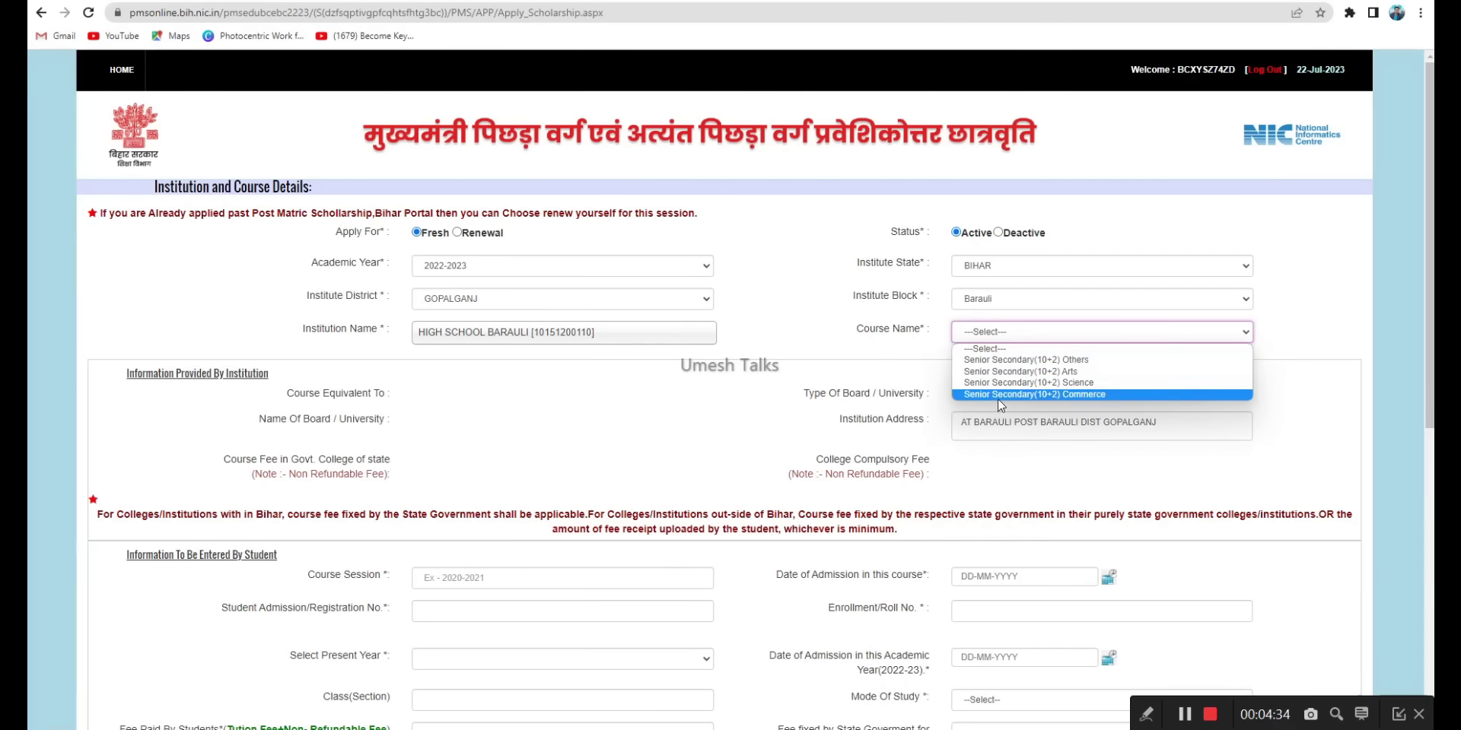
click(1034, 372)
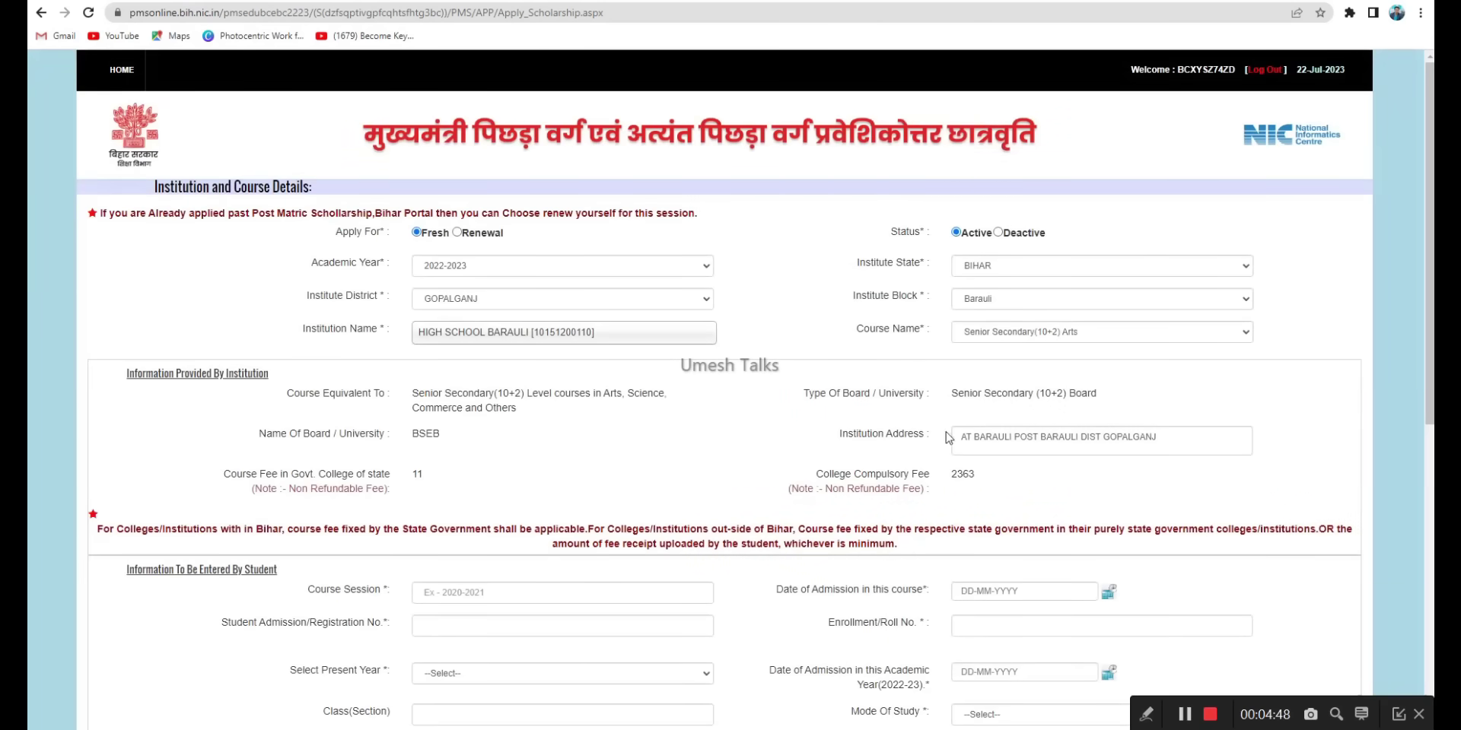
Step: Review the institution address, the government college course fee and the college compulsory fee provided by the institution
drag(963, 446, 1180, 440)
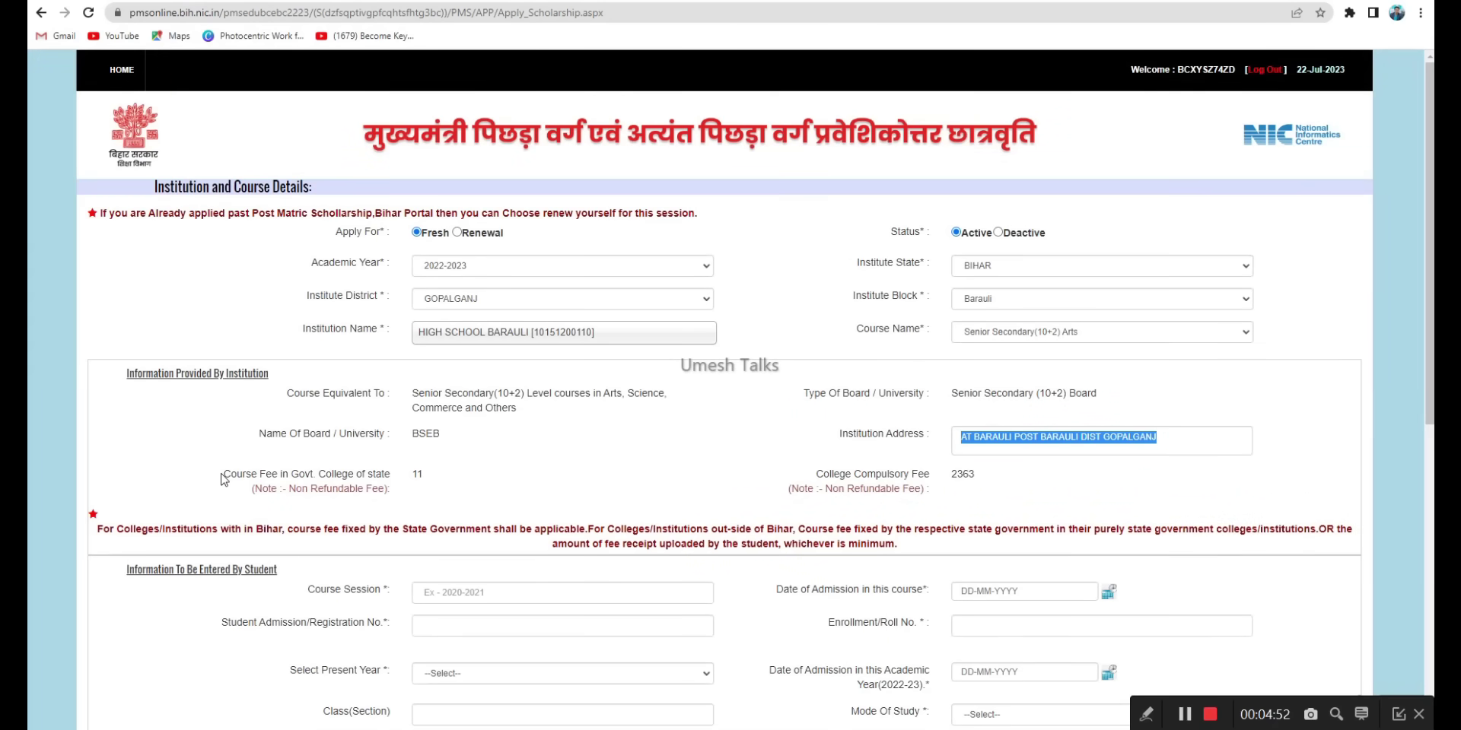
drag(224, 474, 391, 480)
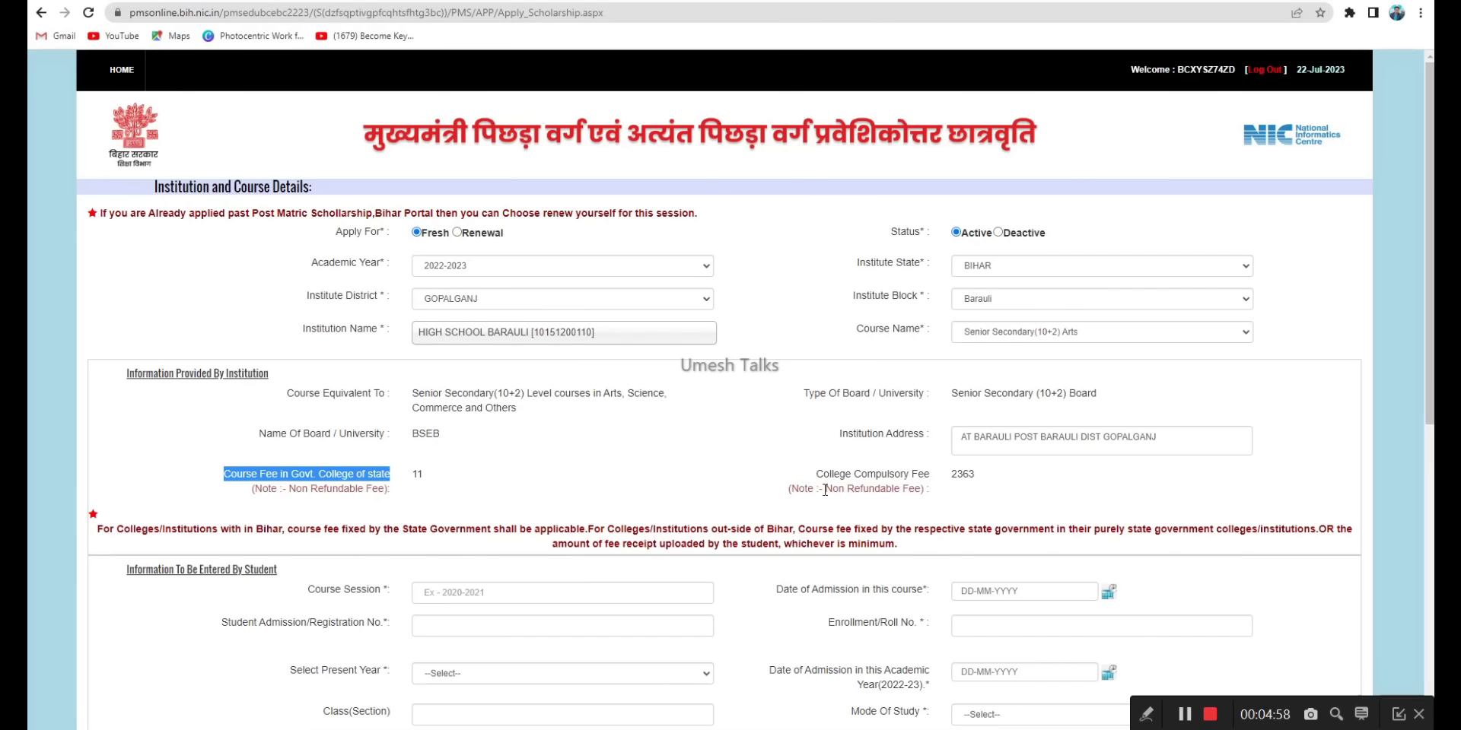
drag(823, 489, 925, 490)
drag(820, 475, 1004, 478)
click(966, 502)
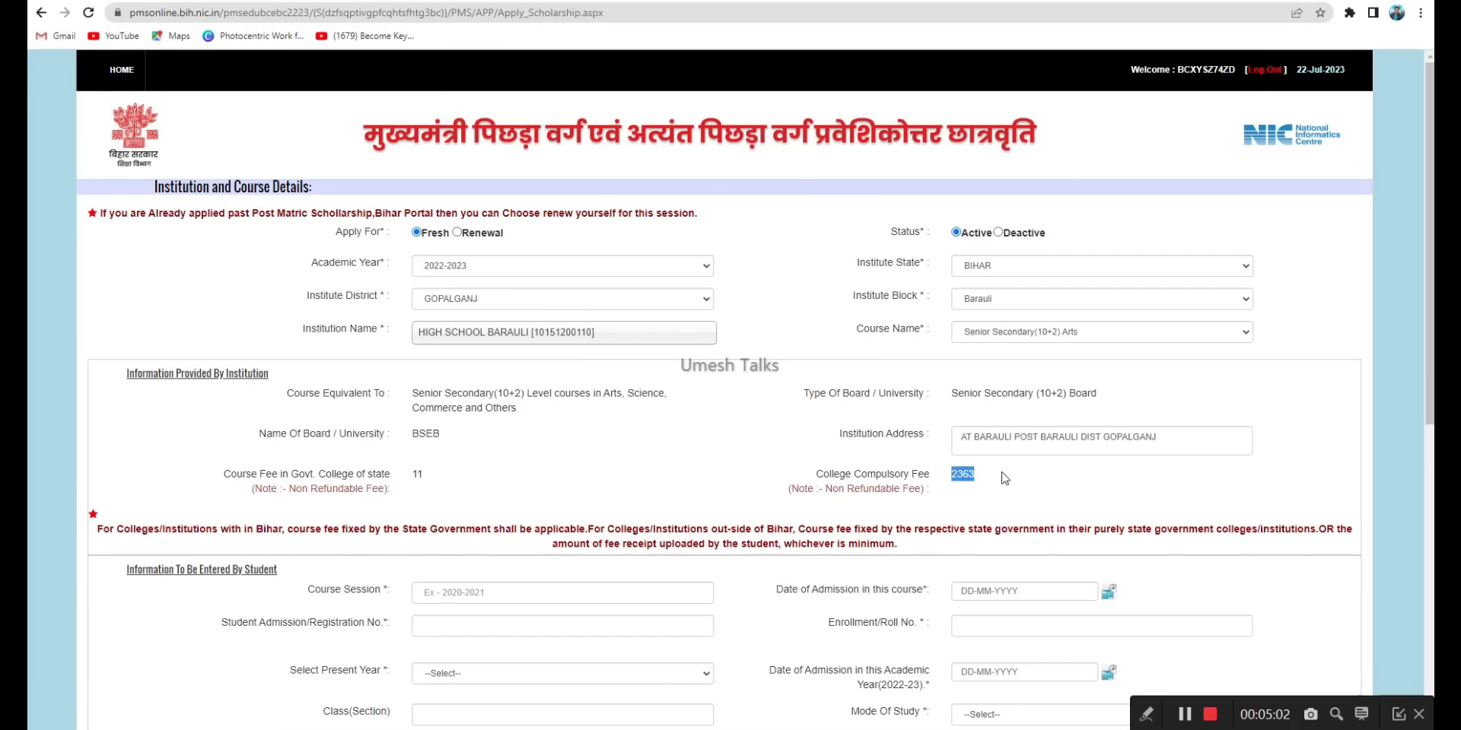
click(1008, 478)
Step: Enter 2020-23 as the course session and 04-07-2020 as the date of admission in this course
scroll(630, 484, down, 4)
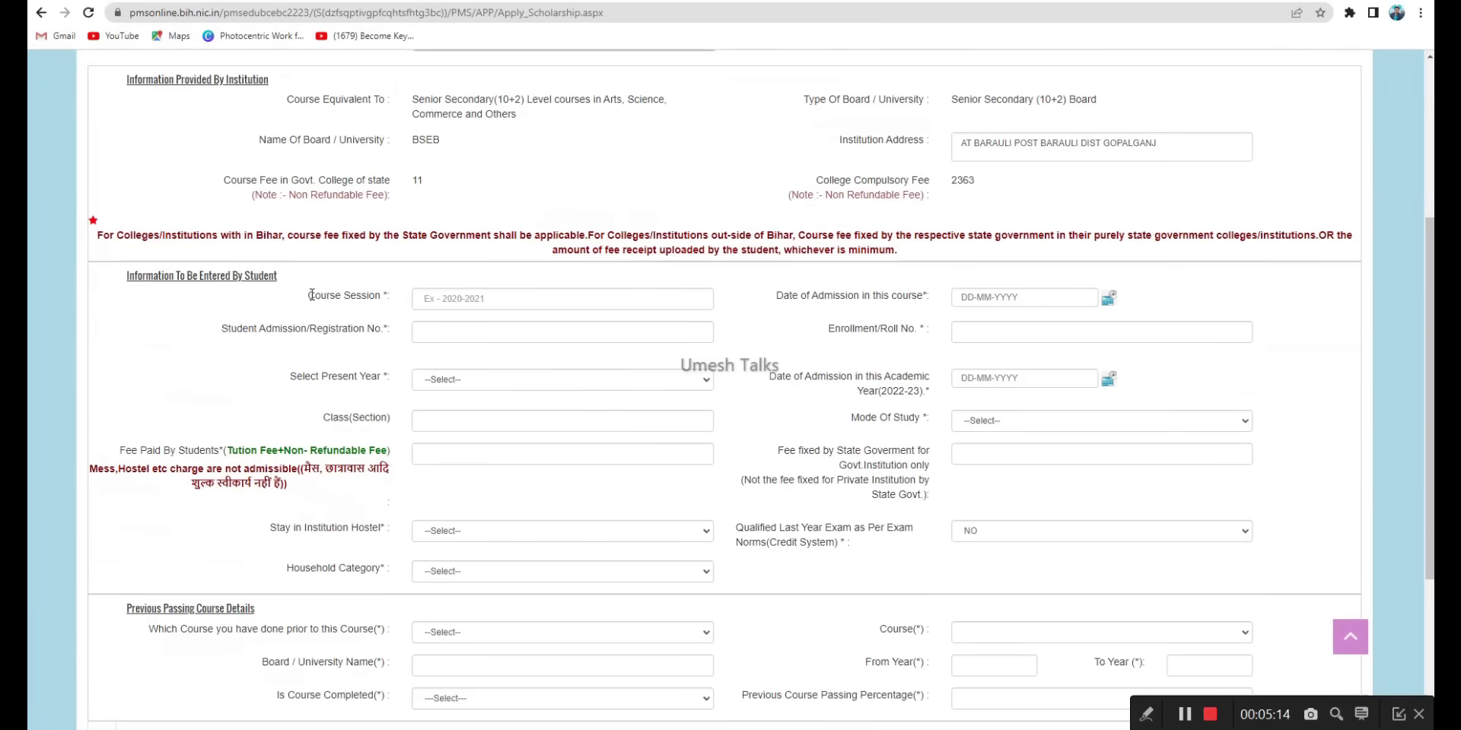
drag(308, 295, 388, 295)
click(428, 297)
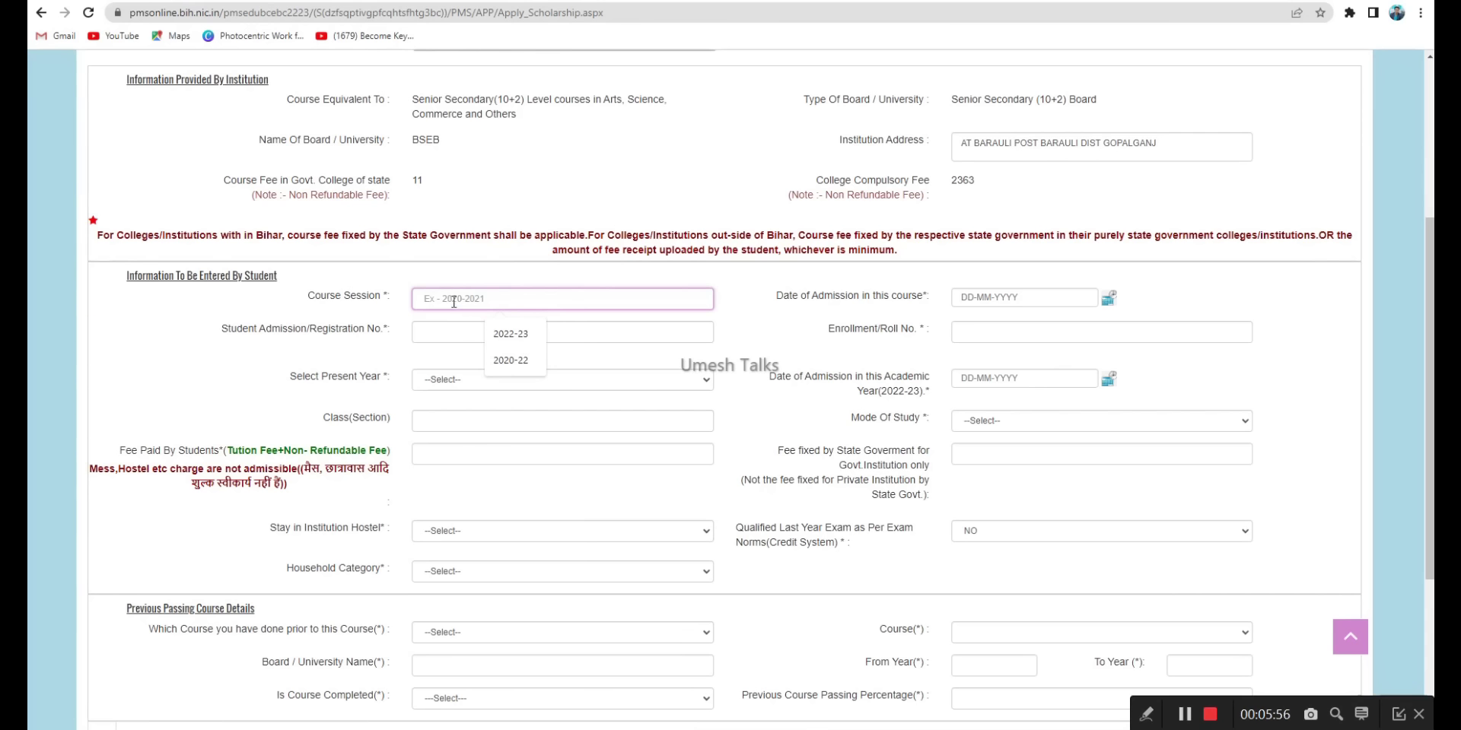
text(2020-23)
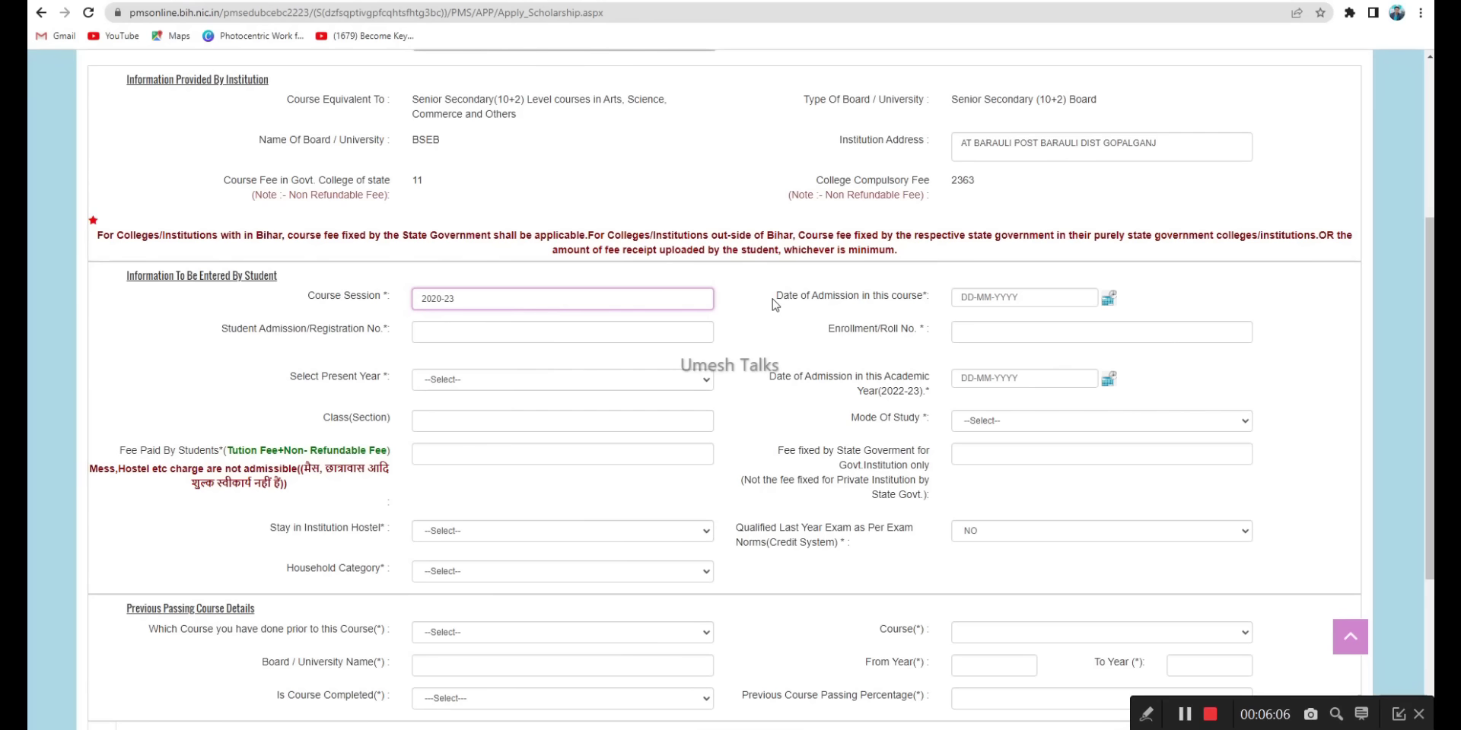
drag(775, 297, 1001, 303)
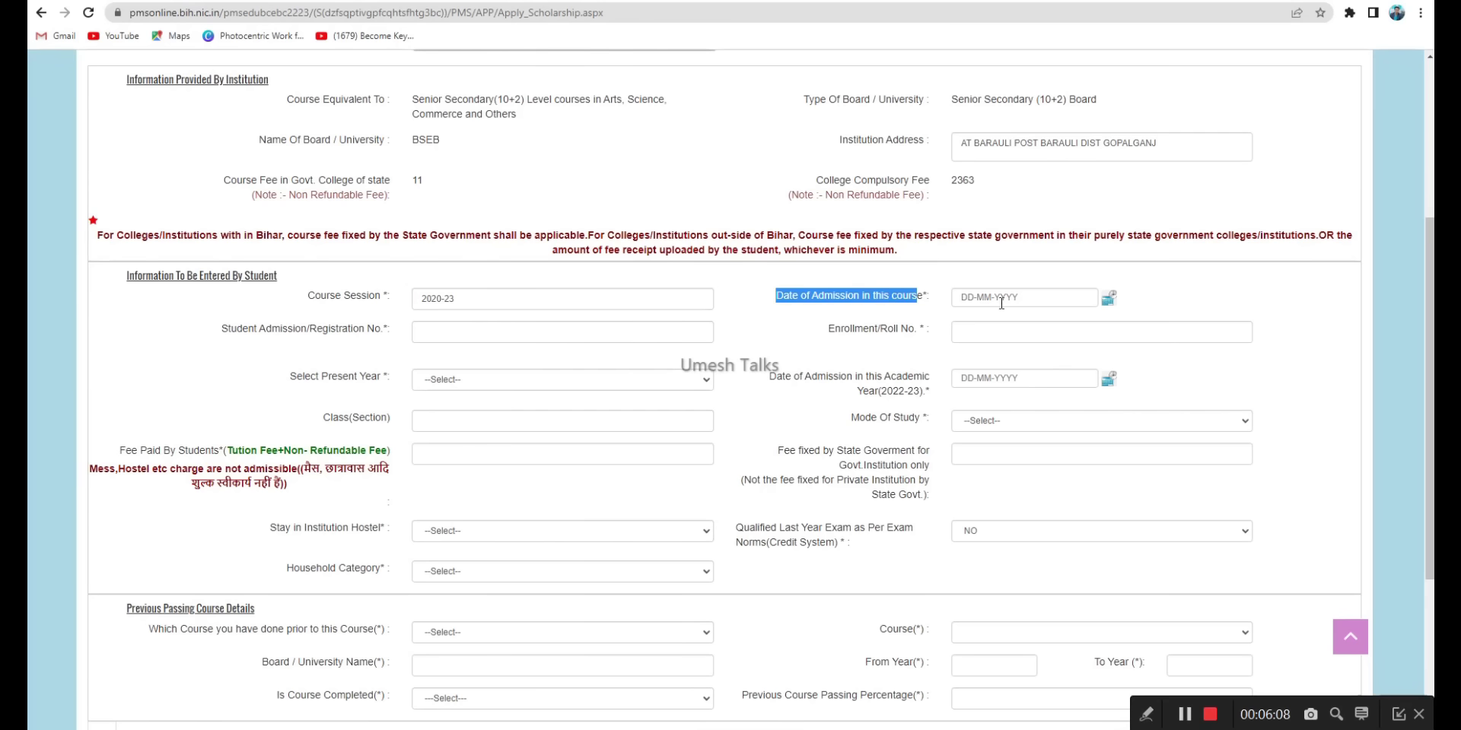
click(1108, 298)
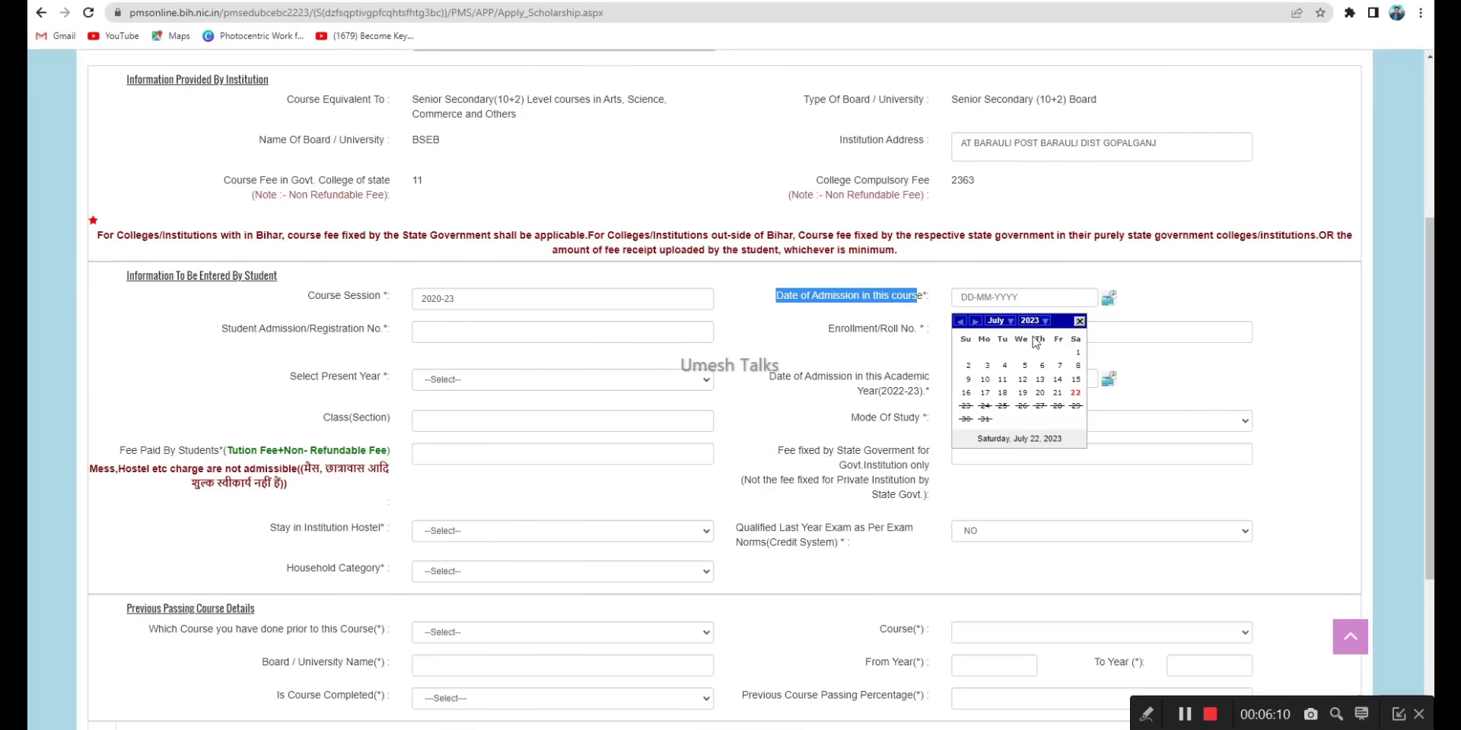
click(1035, 320)
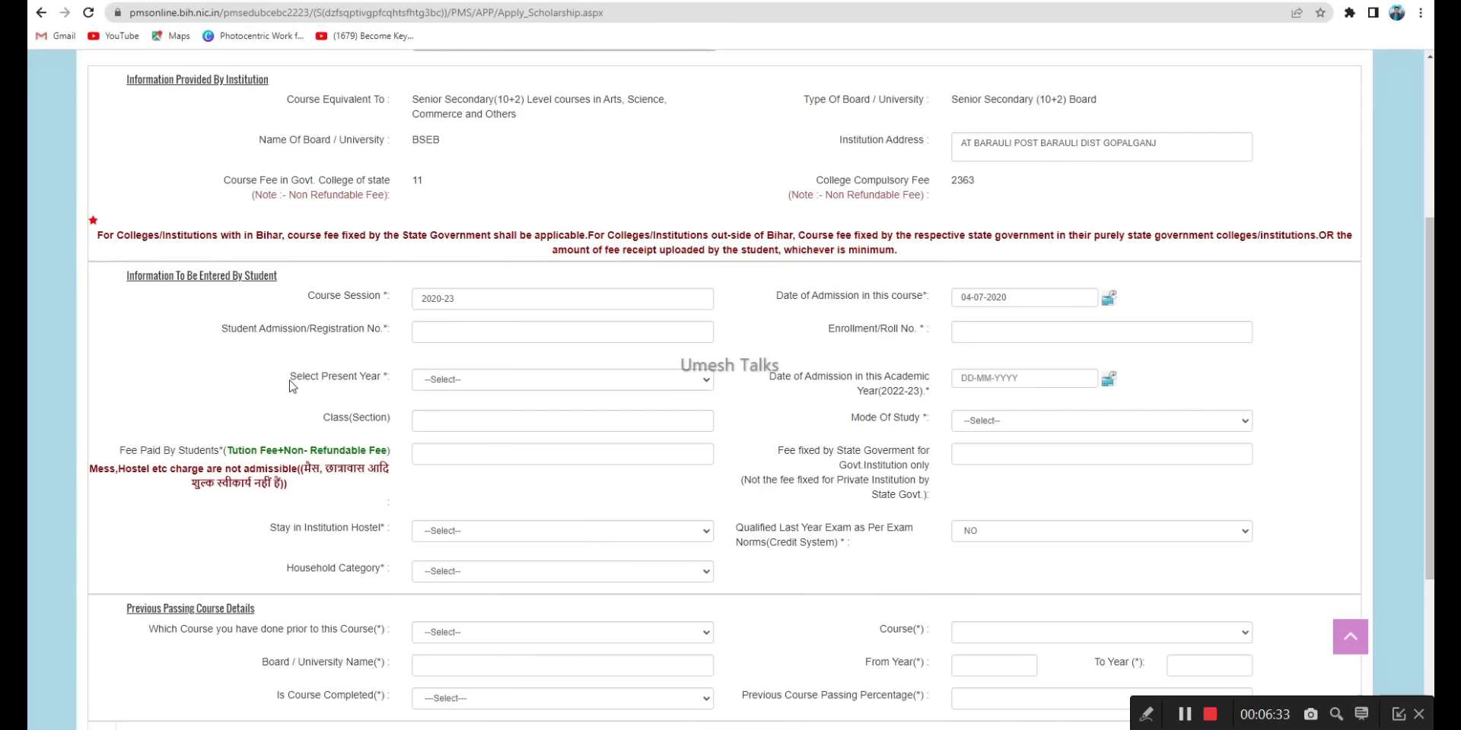
Step: Set the present year to 1, the 2022-23 academic year admission date to 04-07-2022 and the mode of study to Regular
click(448, 379)
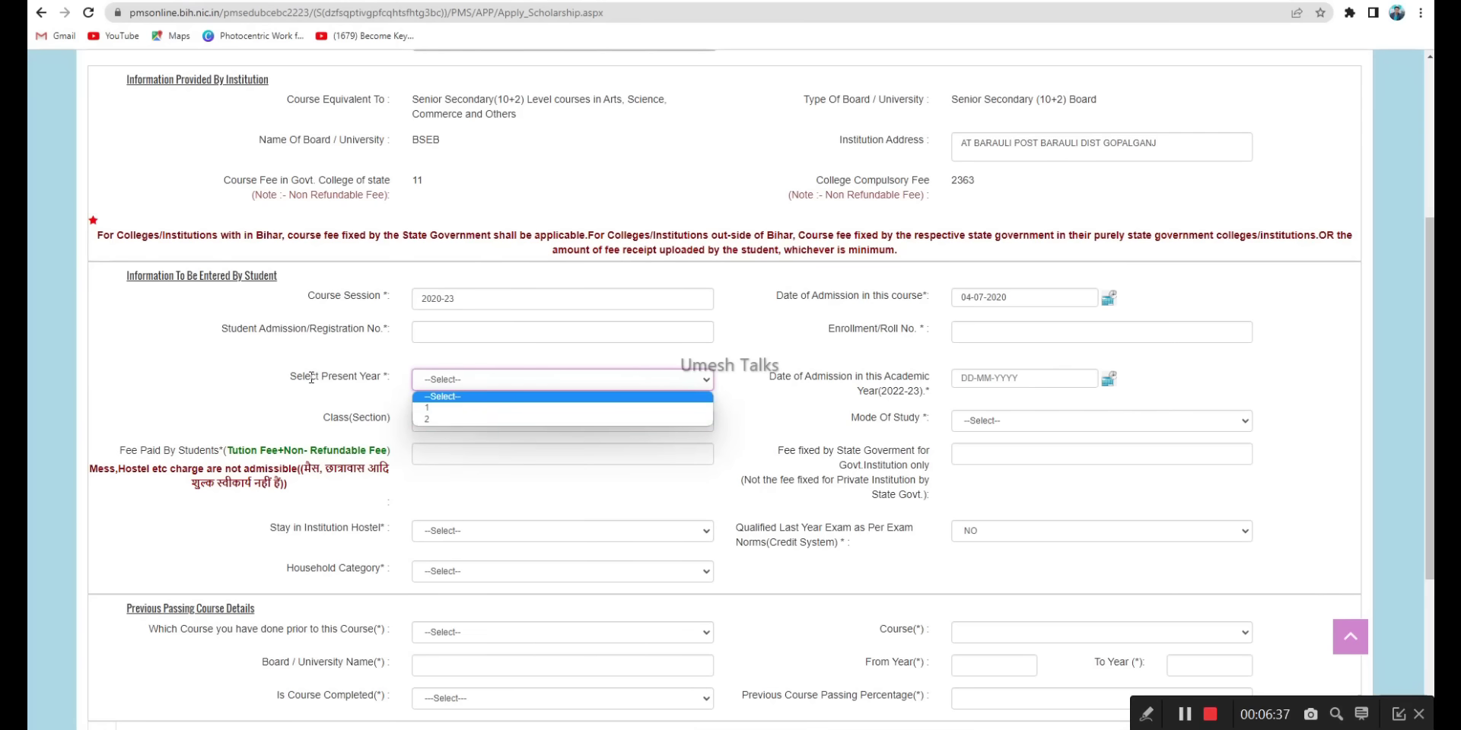
click(438, 408)
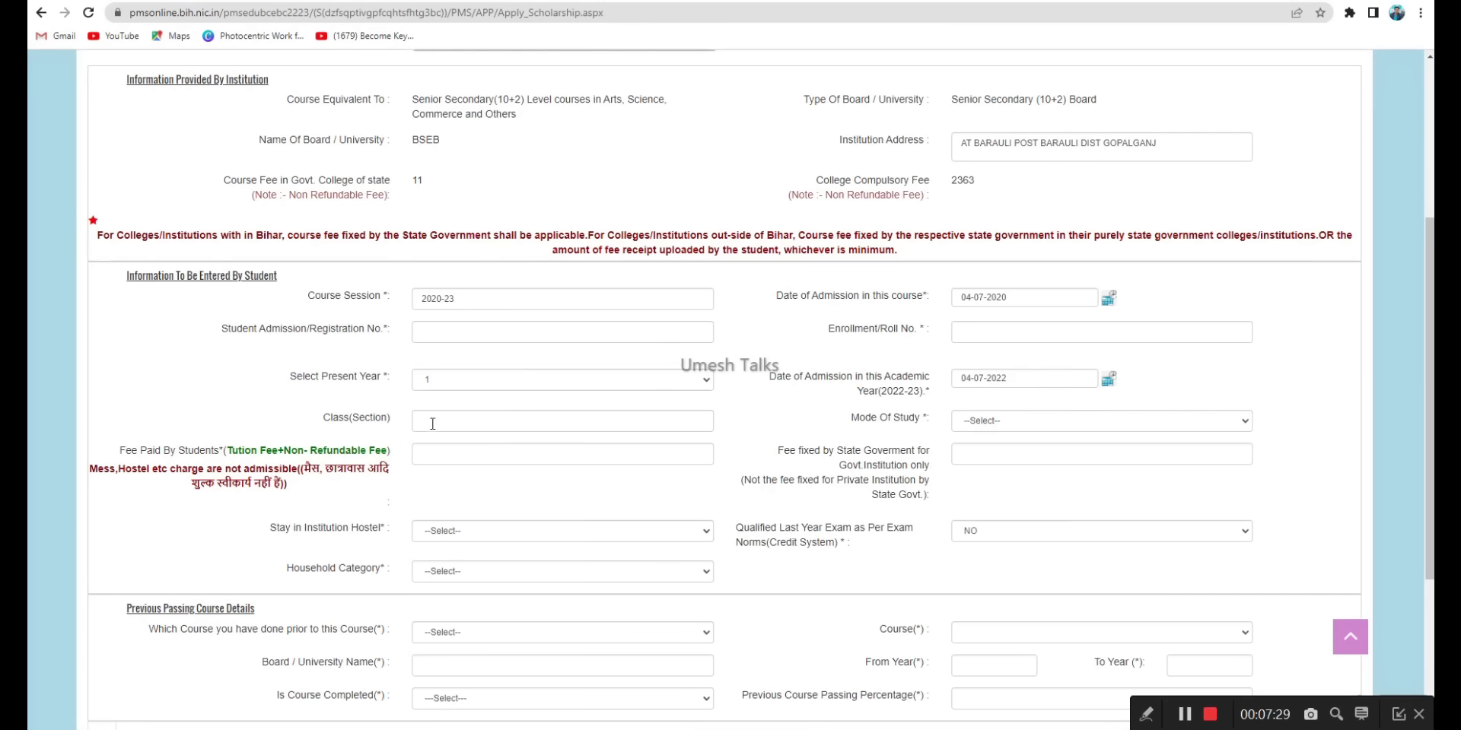
click(433, 424)
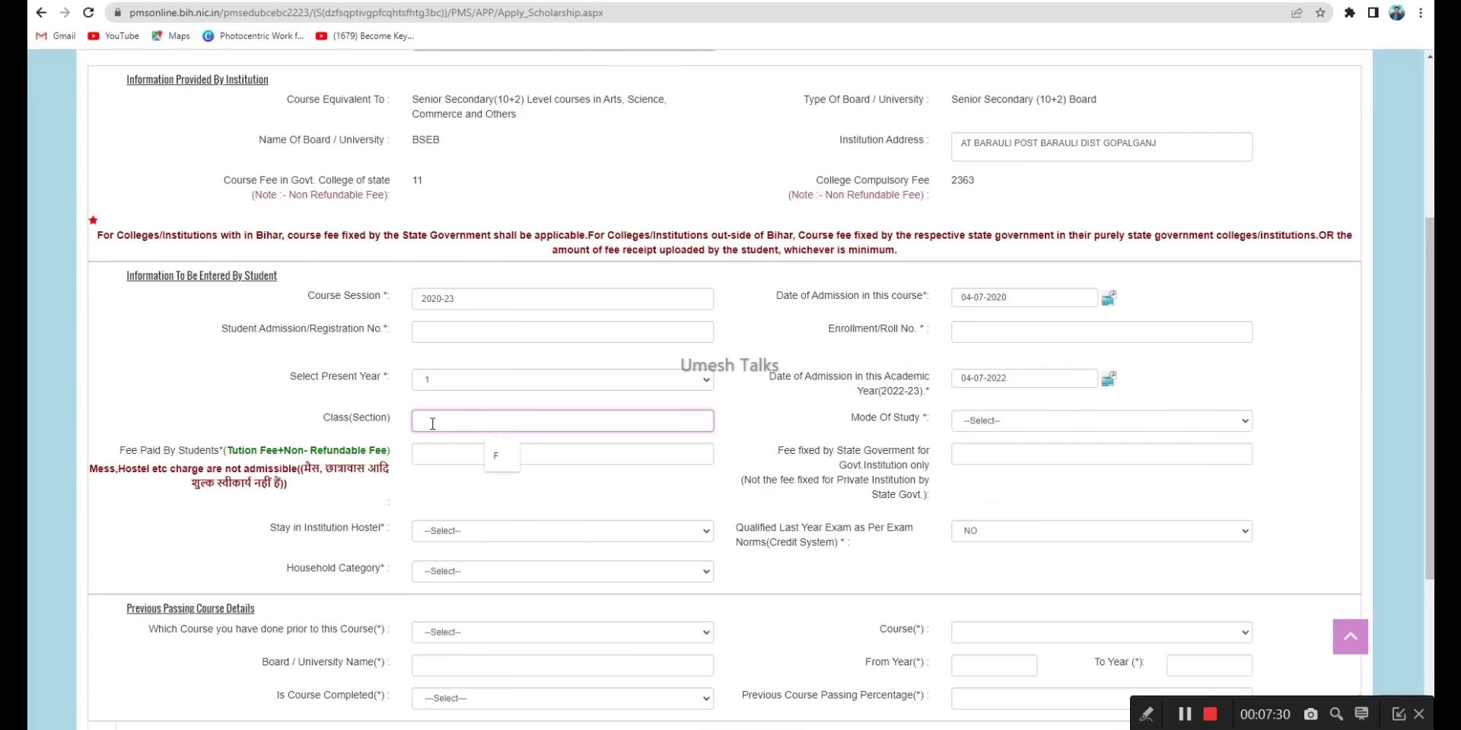
click(998, 421)
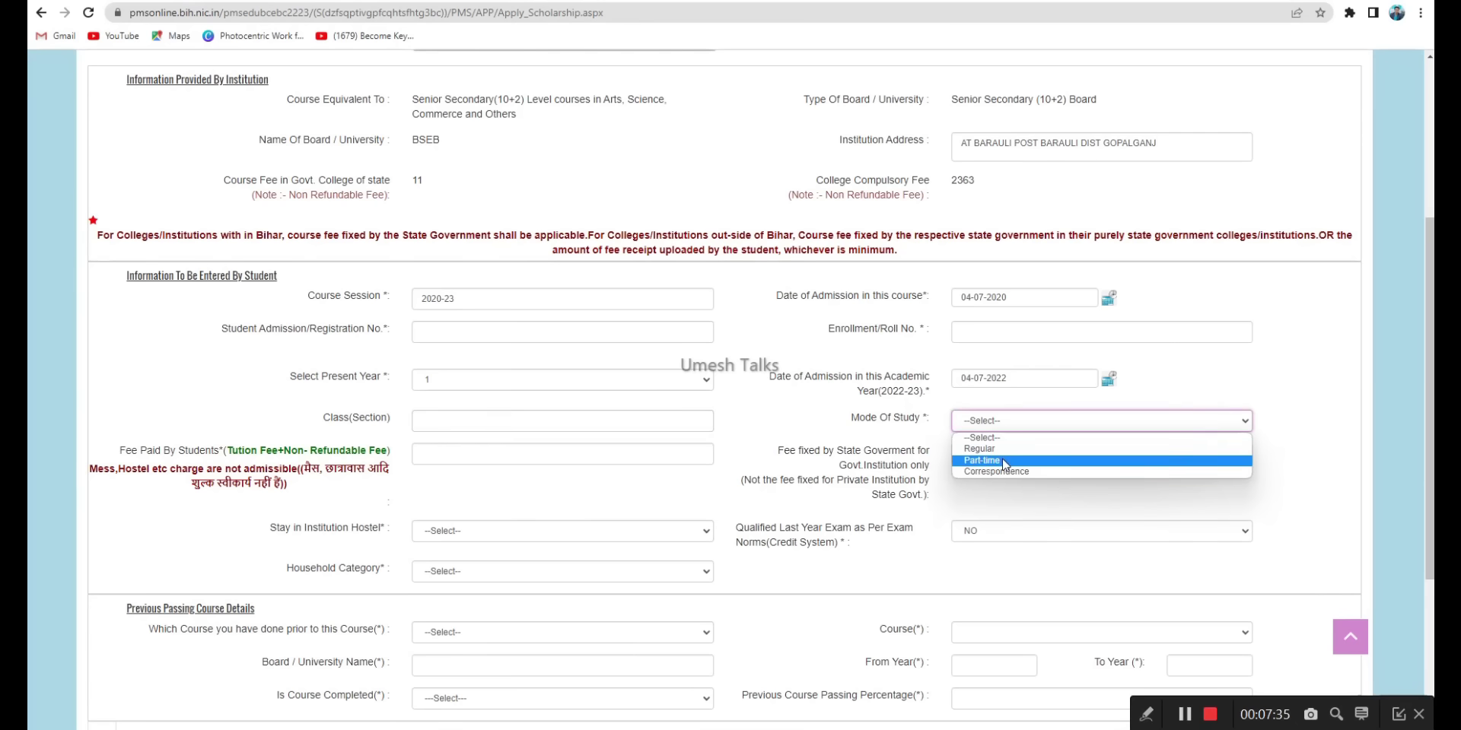
click(985, 449)
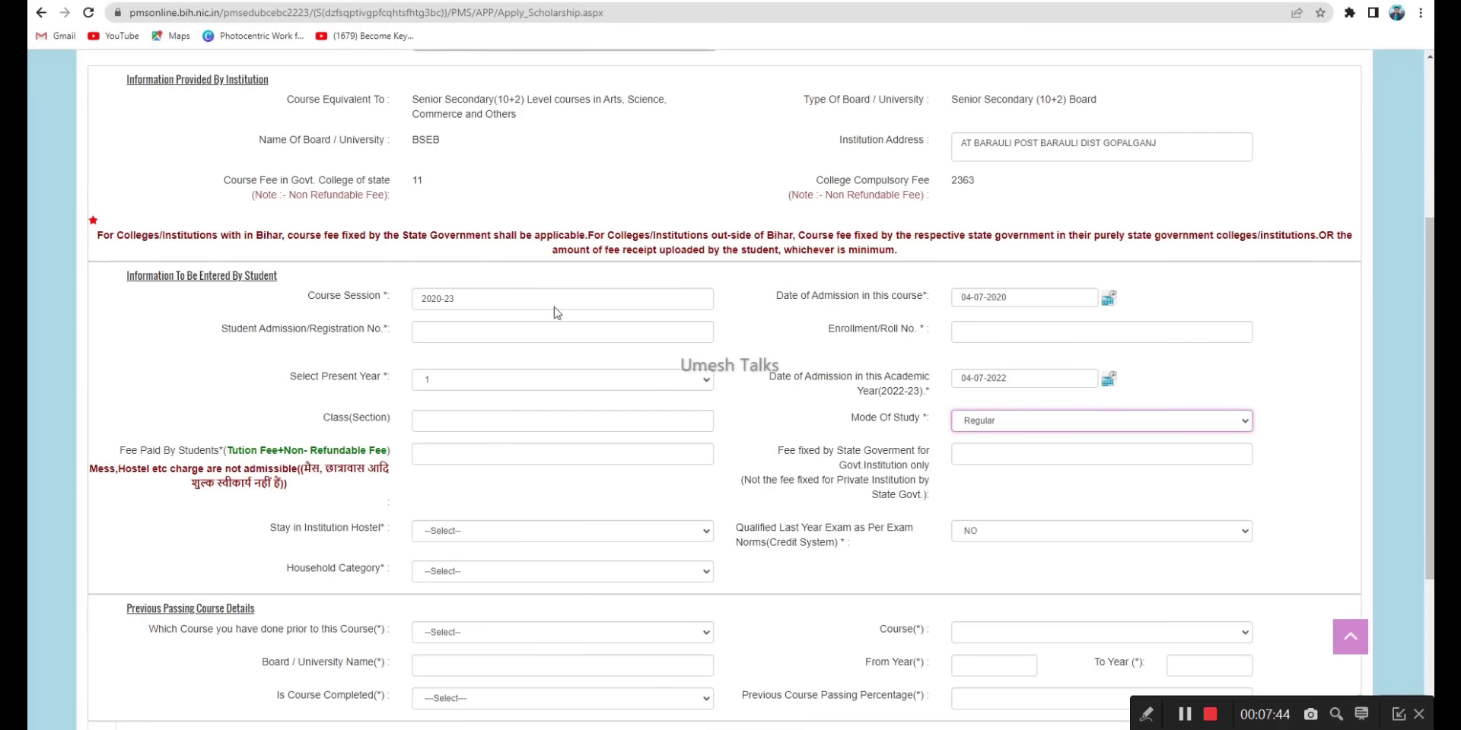
Step: Consult the sample fee receipt, and compare the state-fixed fee field with the course fee and college compulsory fee on the form
click(505, 2)
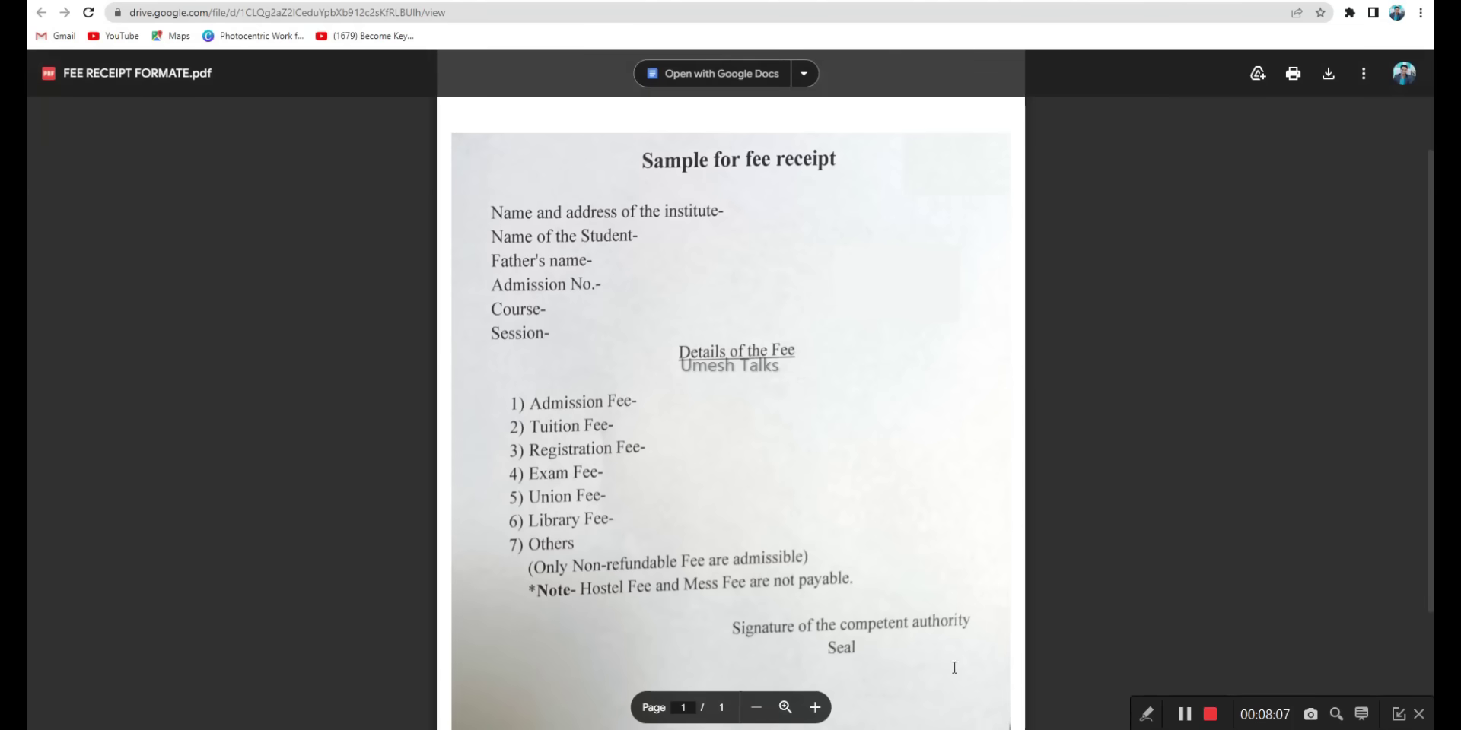
key(ctrl+w)
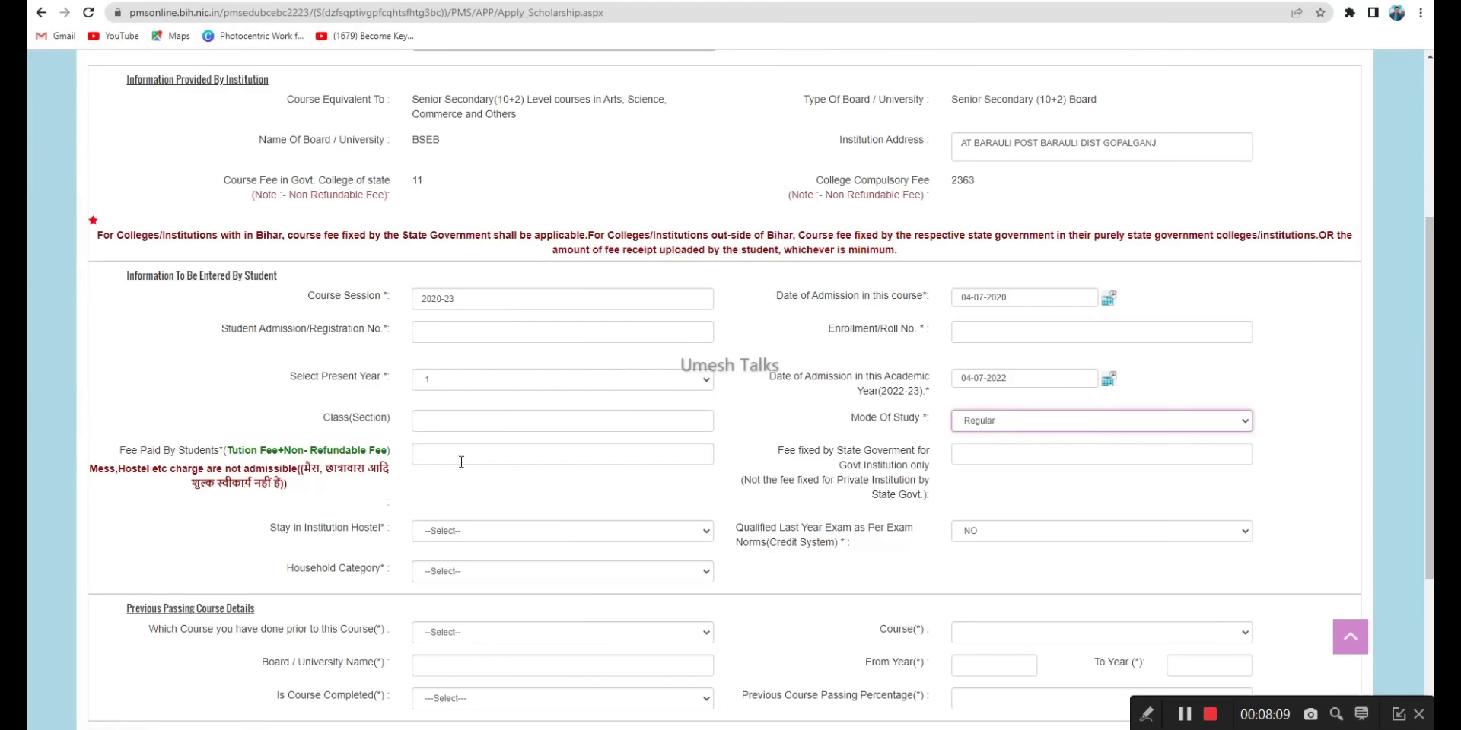
click(787, 453)
drag(786, 453, 934, 468)
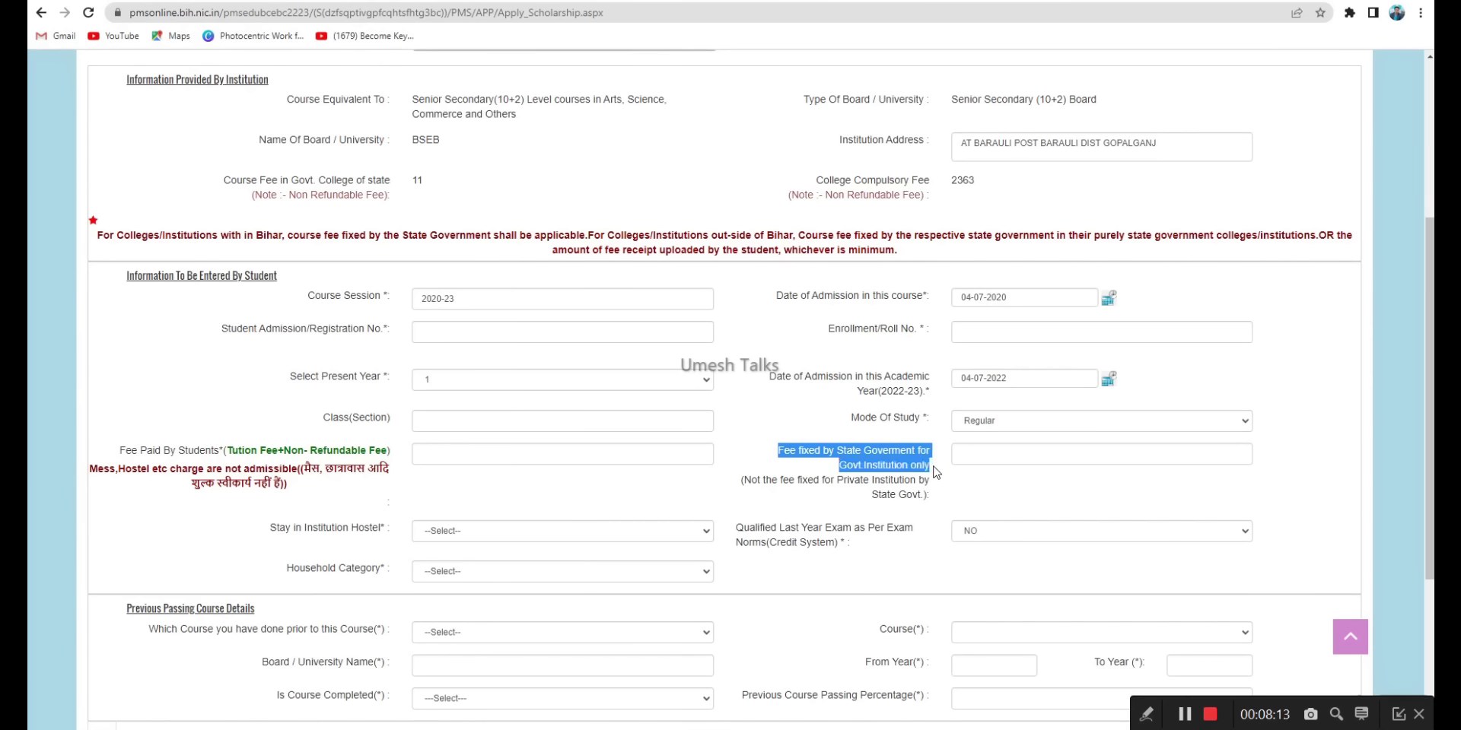
double_click(962, 181)
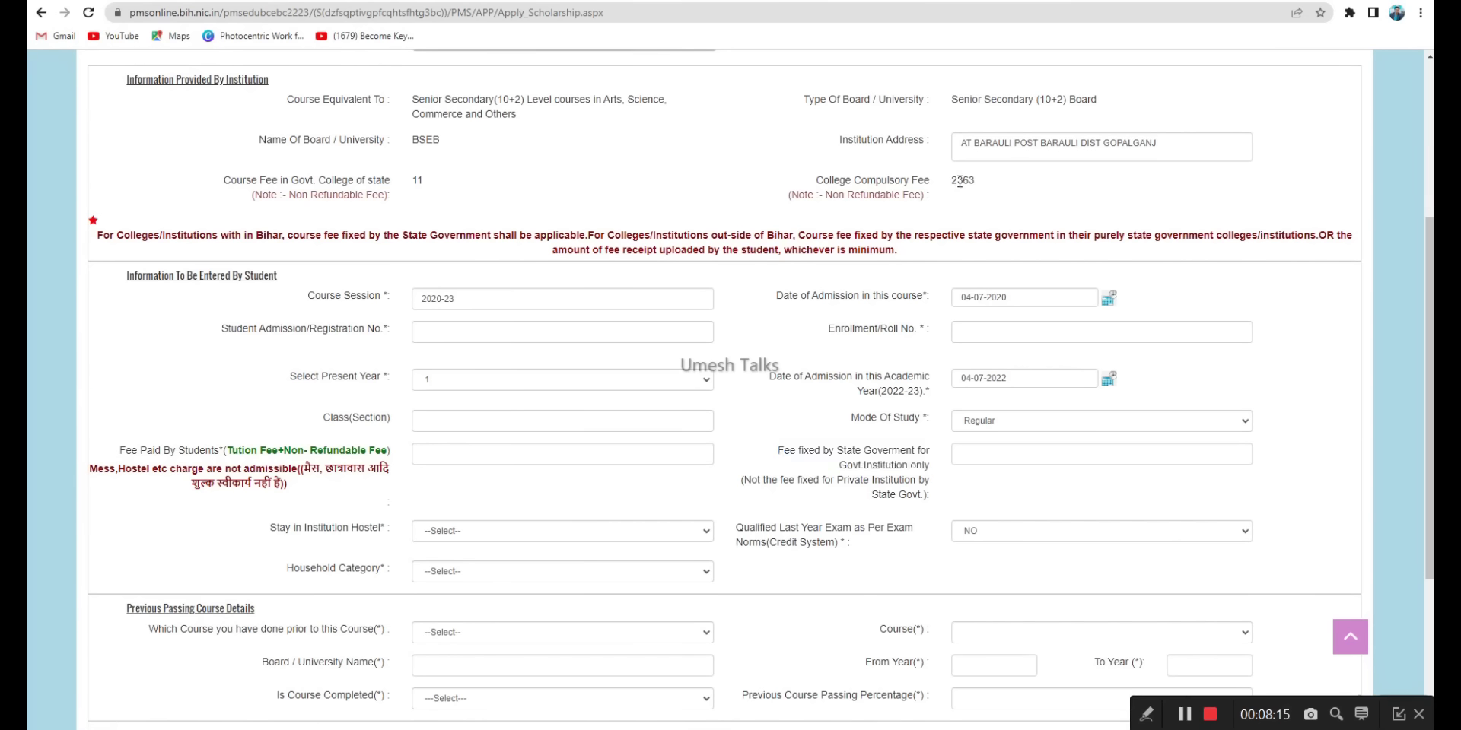
double_click(417, 181)
double_click(961, 181)
click(951, 189)
drag(951, 181, 981, 189)
Step: Examine the fee items and the note in FEE RECEIPT FORMATE.pdf again, and return to the scholarship form
key(ctrl+Tab)
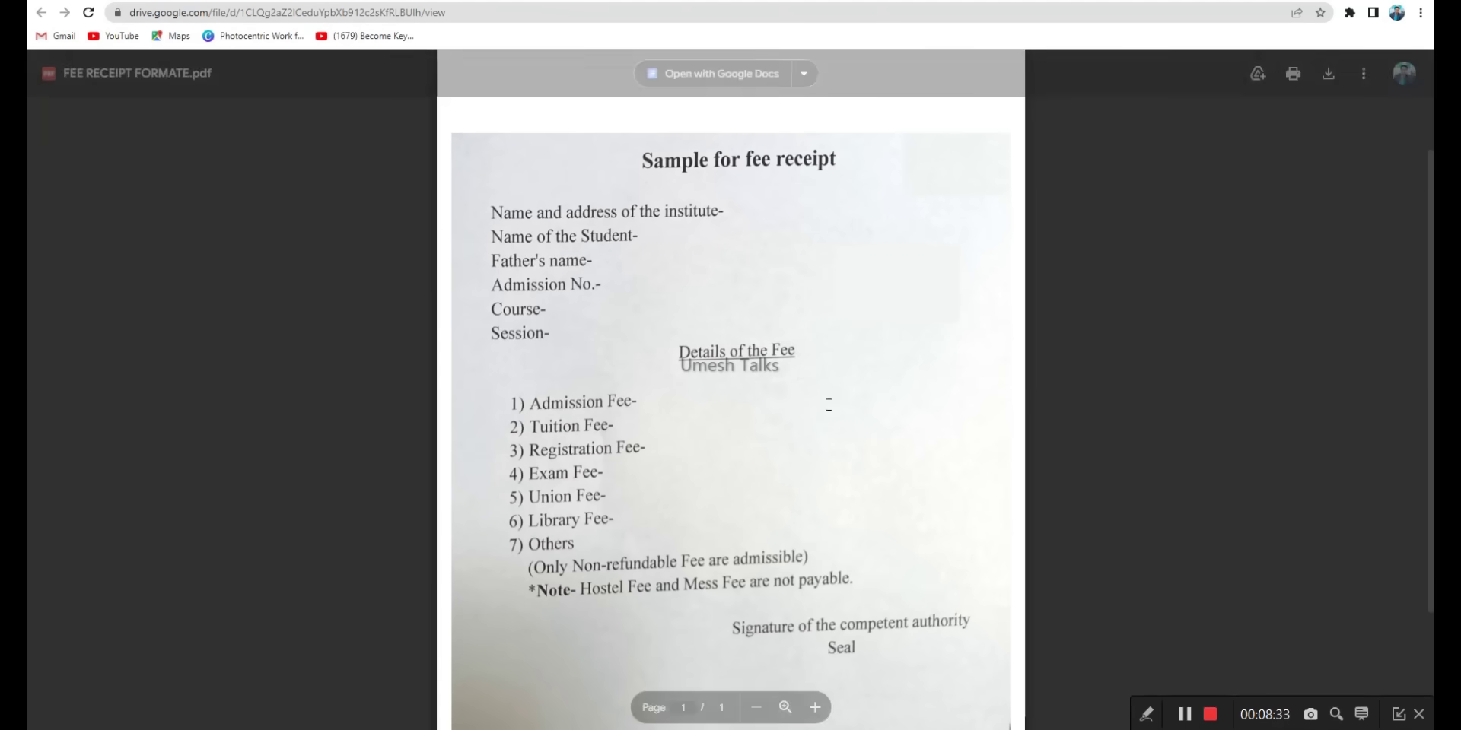
key(ctrl+Tab)
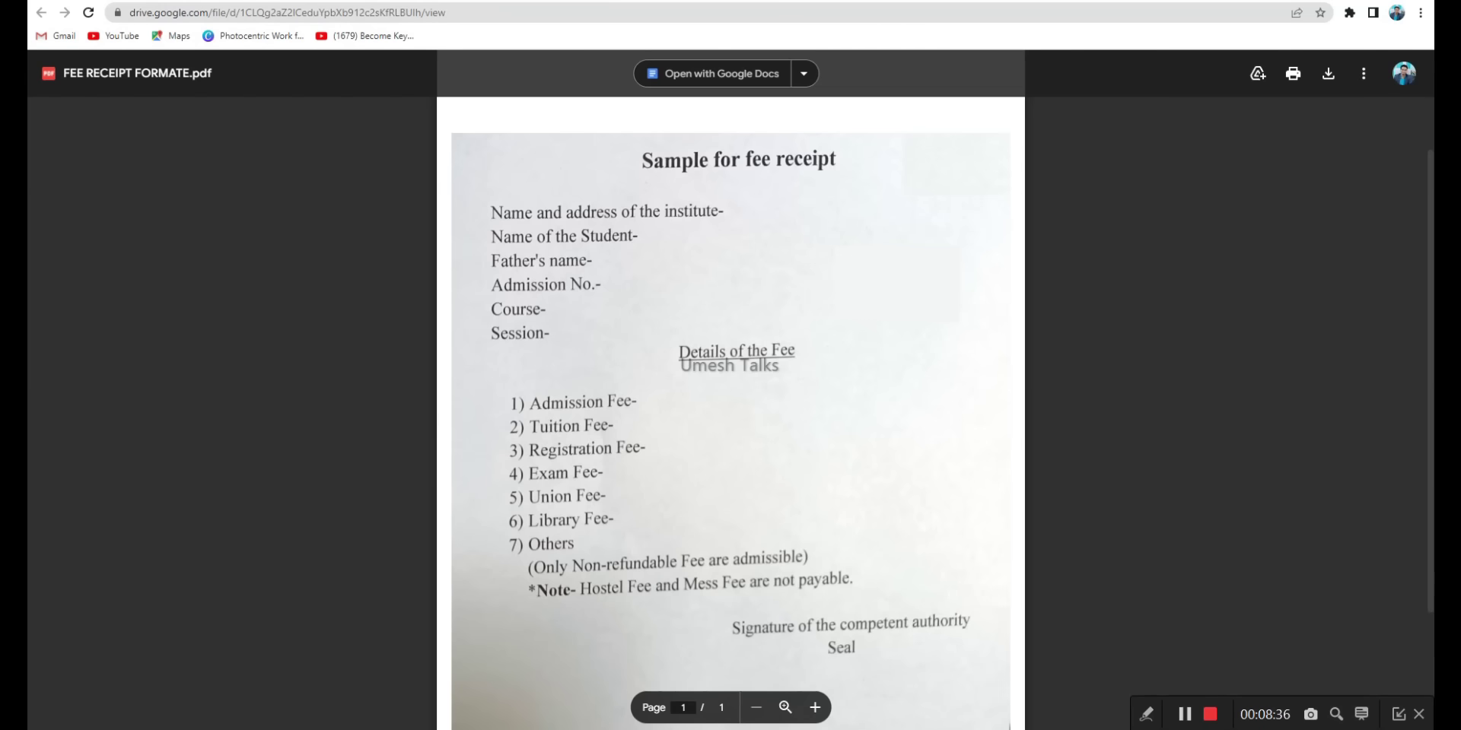
key(ctrl+Tab)
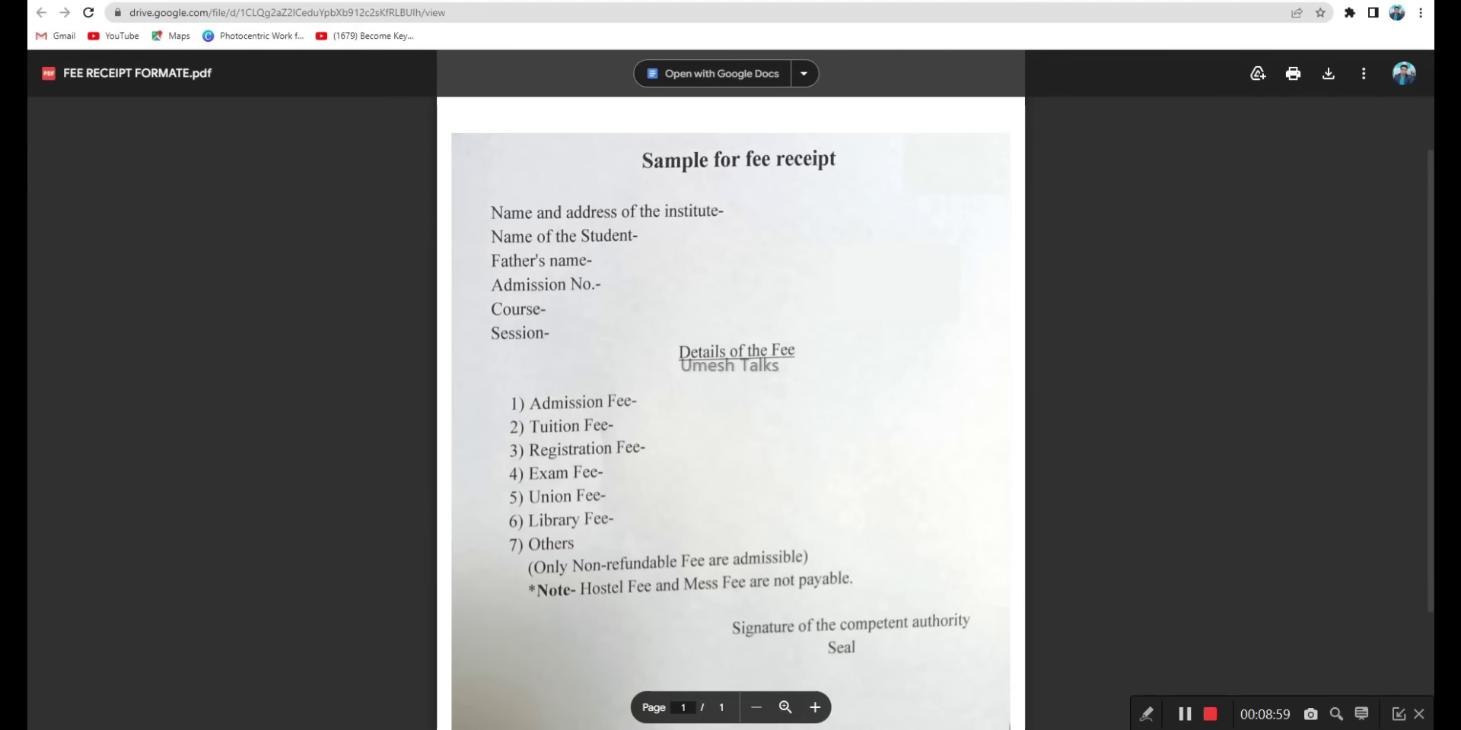
key(ctrl+Tab)
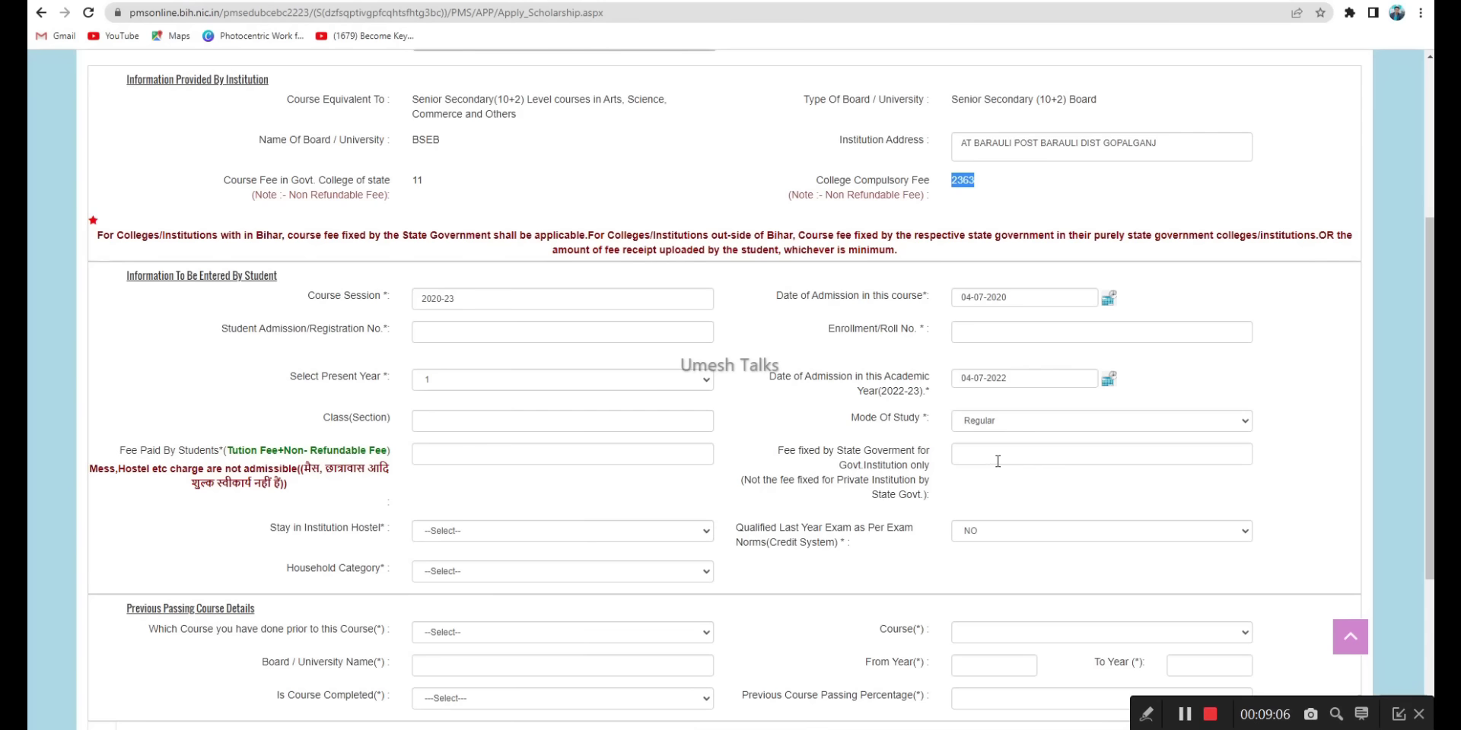
Step: Set the institution hostel stay to NO and the last-year exam credit system qualification to NO
click(477, 532)
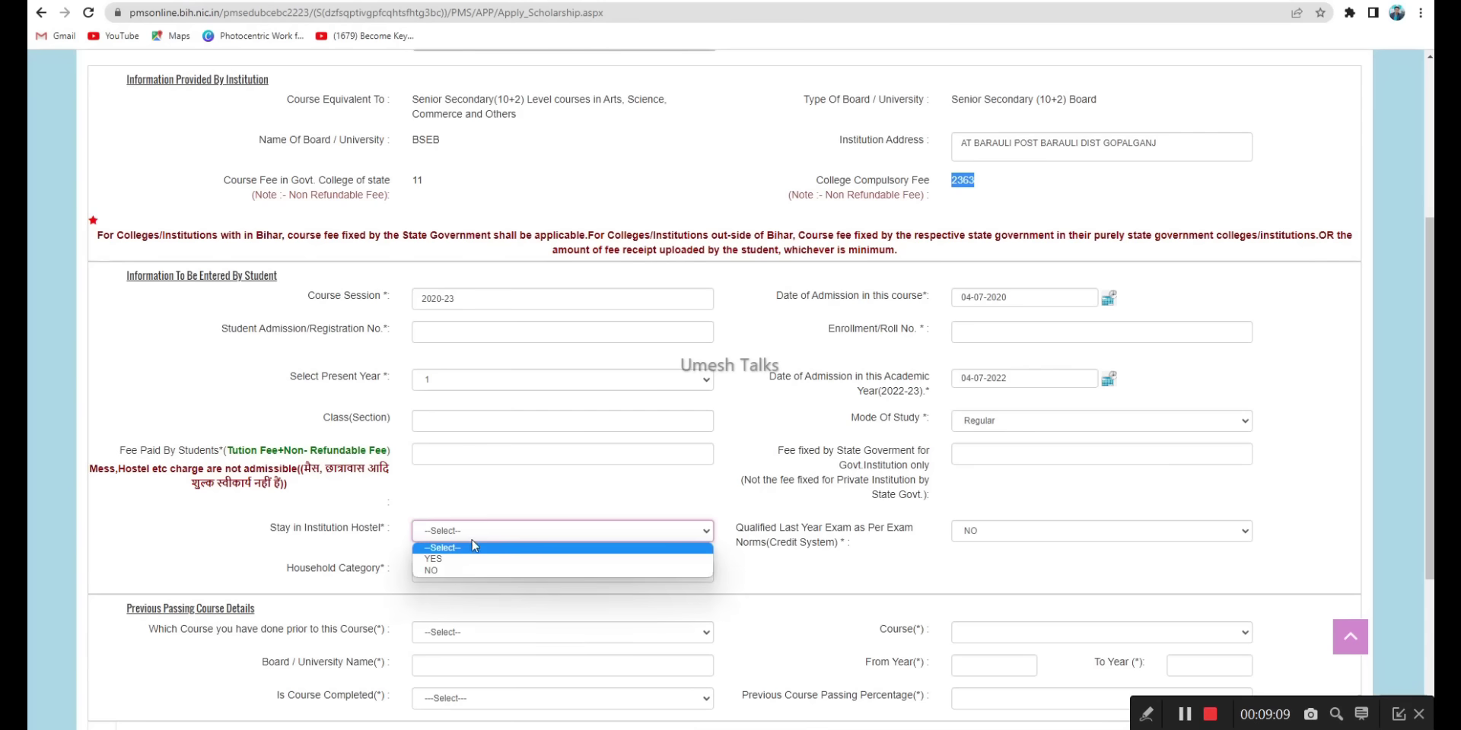
click(469, 571)
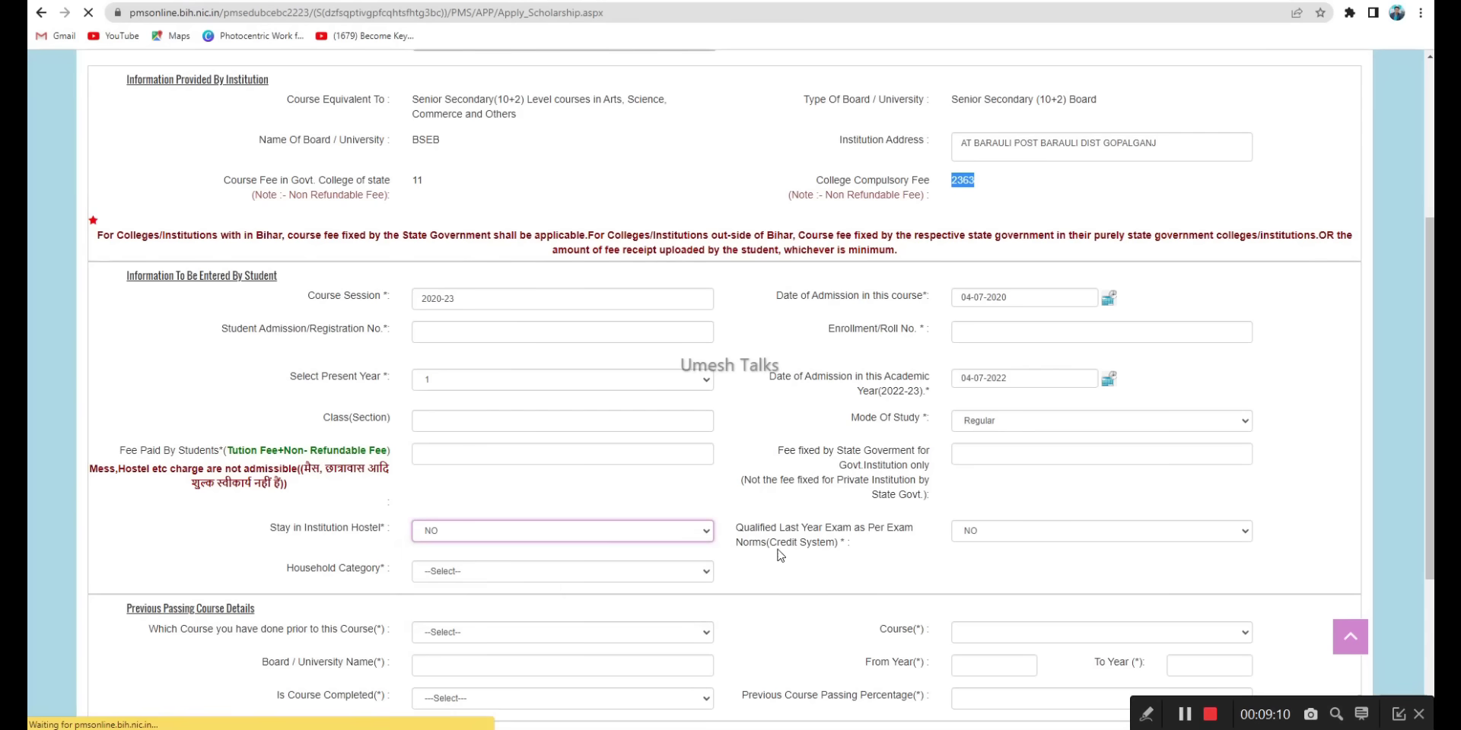
drag(775, 542, 823, 539)
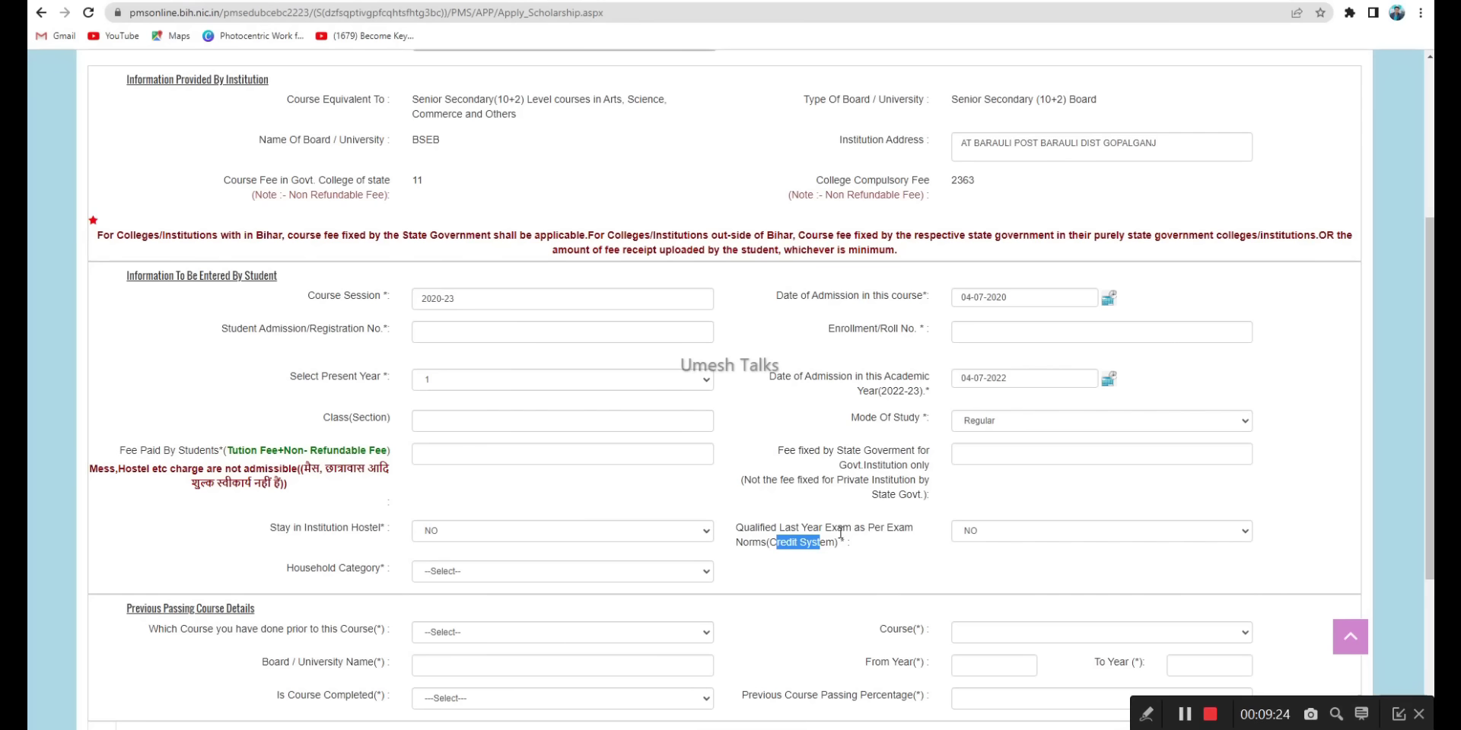
click(977, 534)
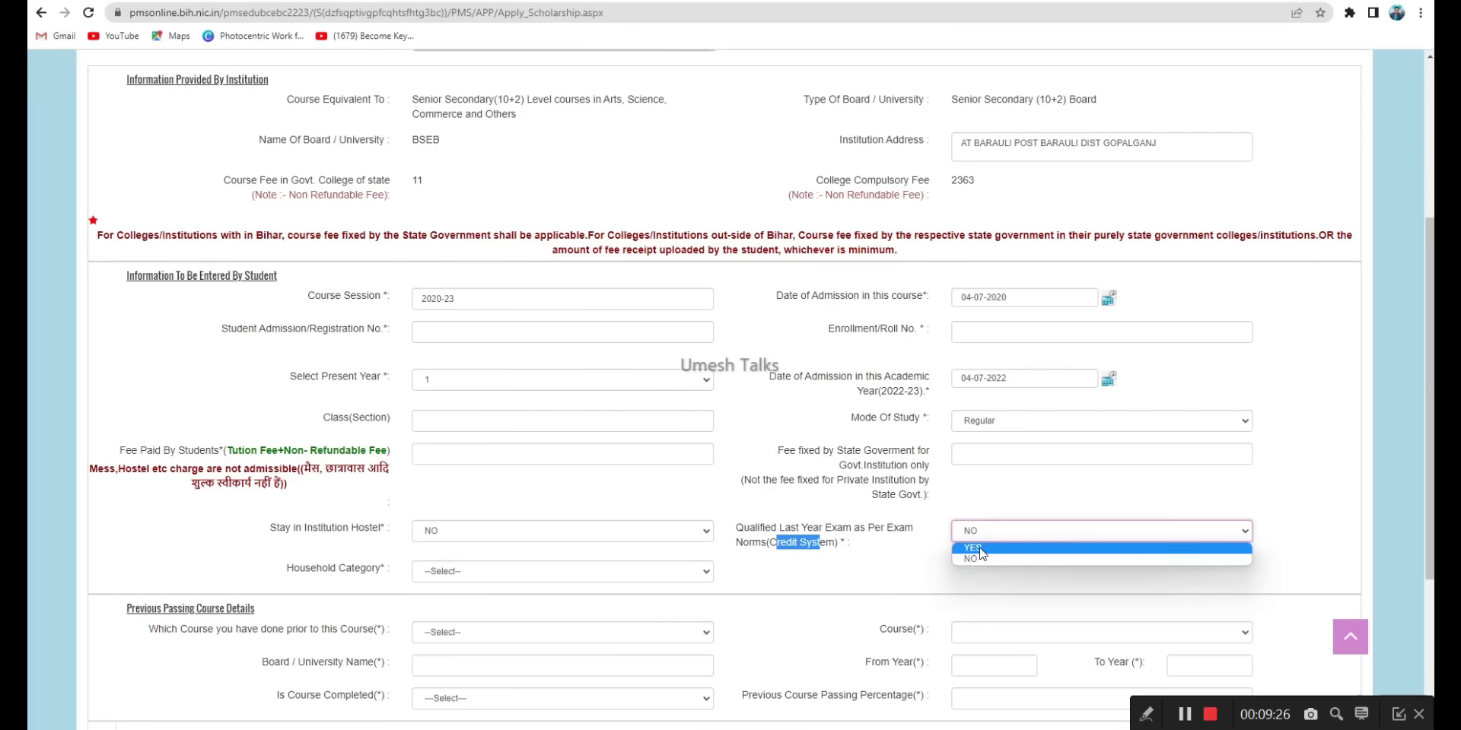
click(978, 561)
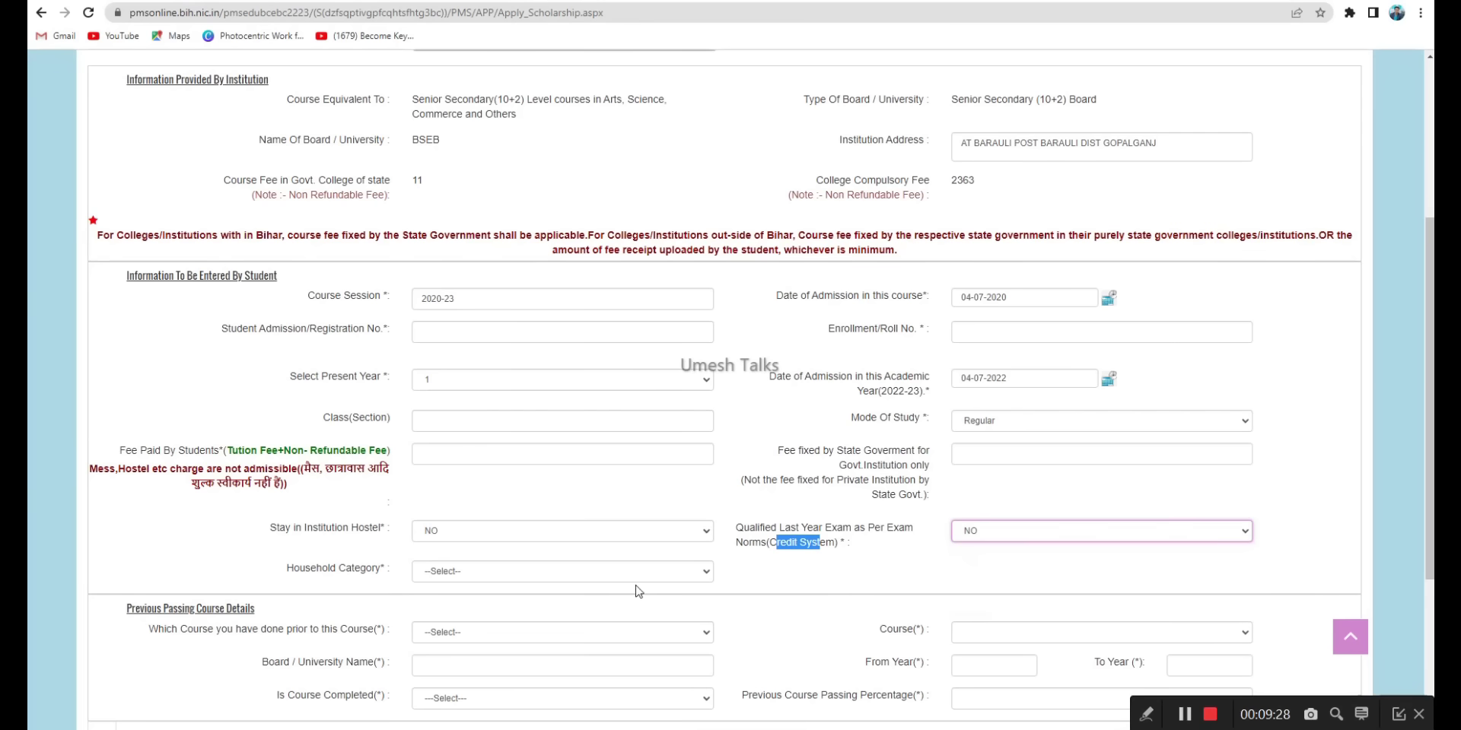
Step: Set the household category to Poorest in the student-entered information
click(335, 579)
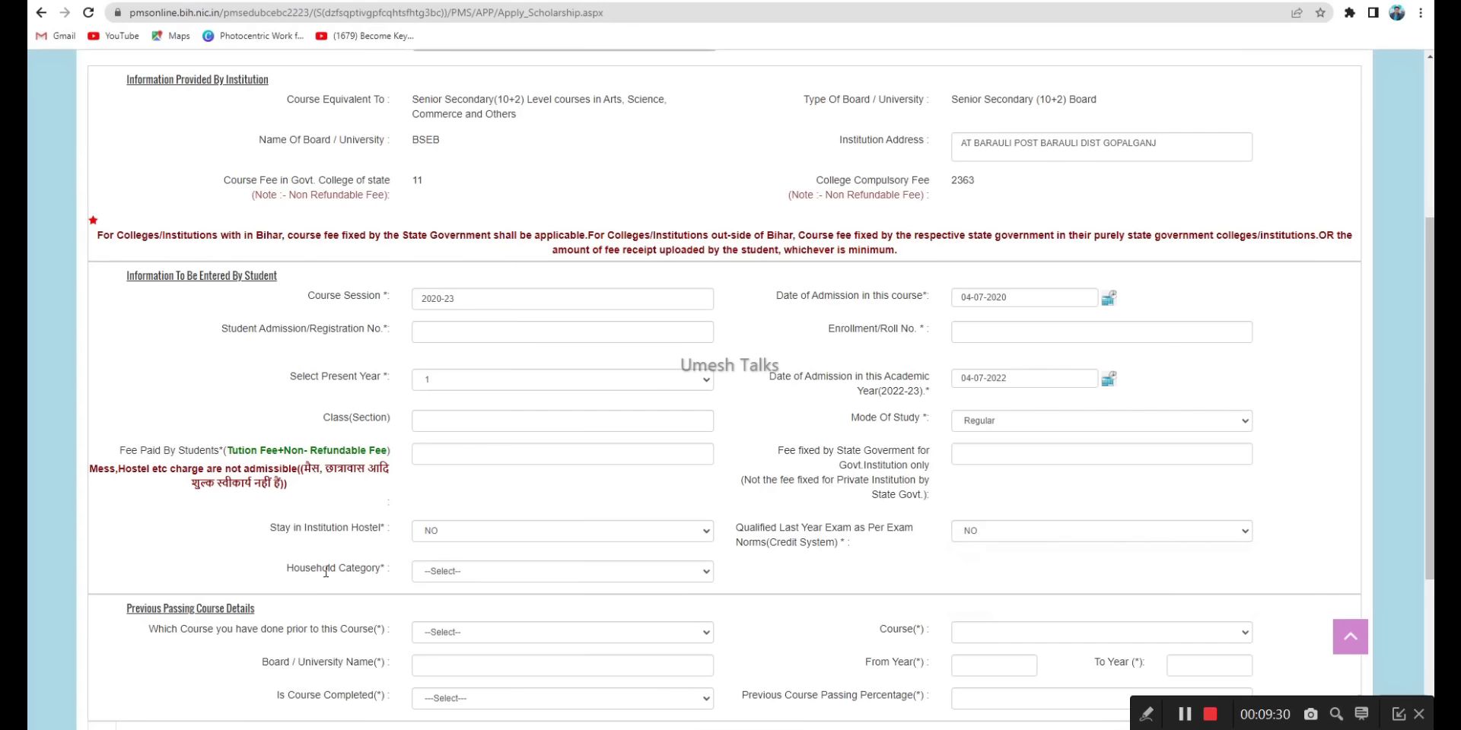
click(448, 572)
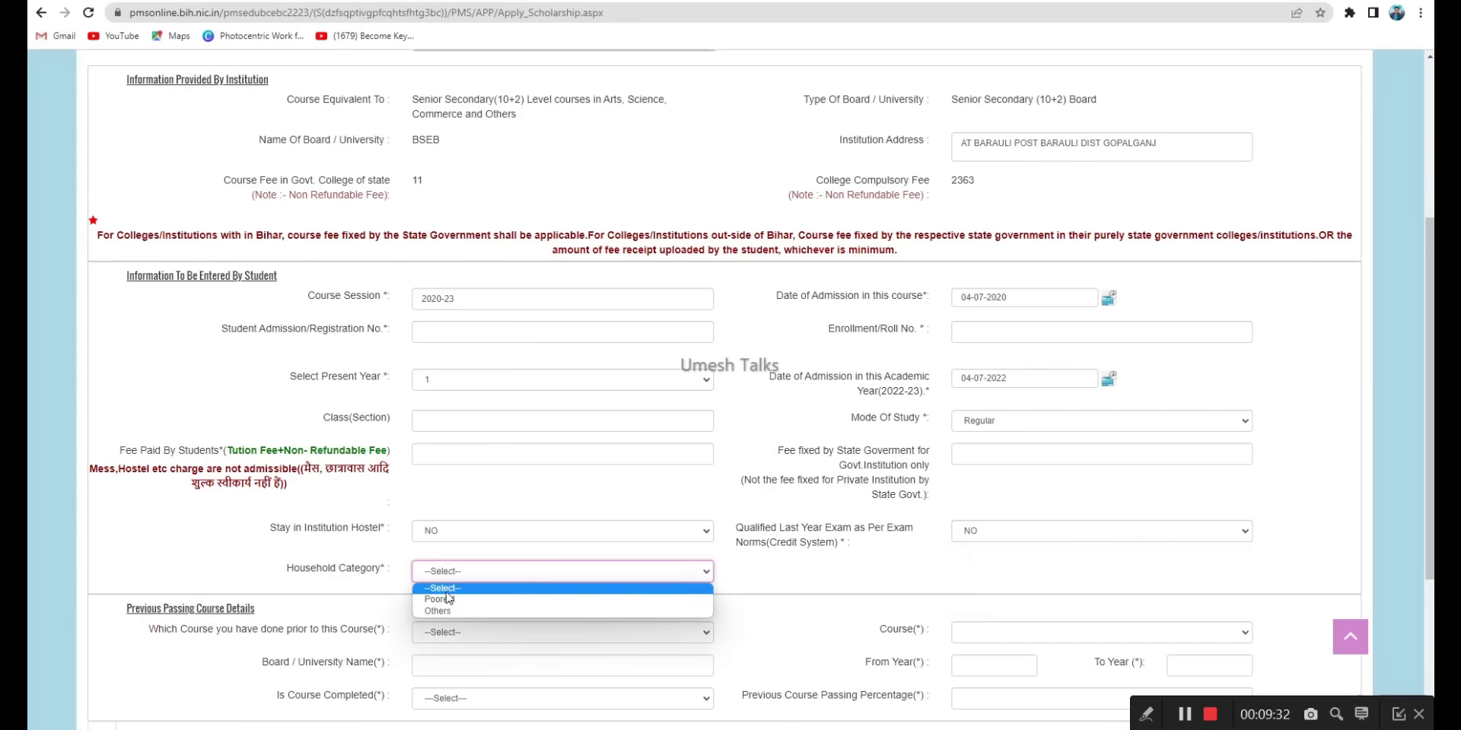
click(455, 600)
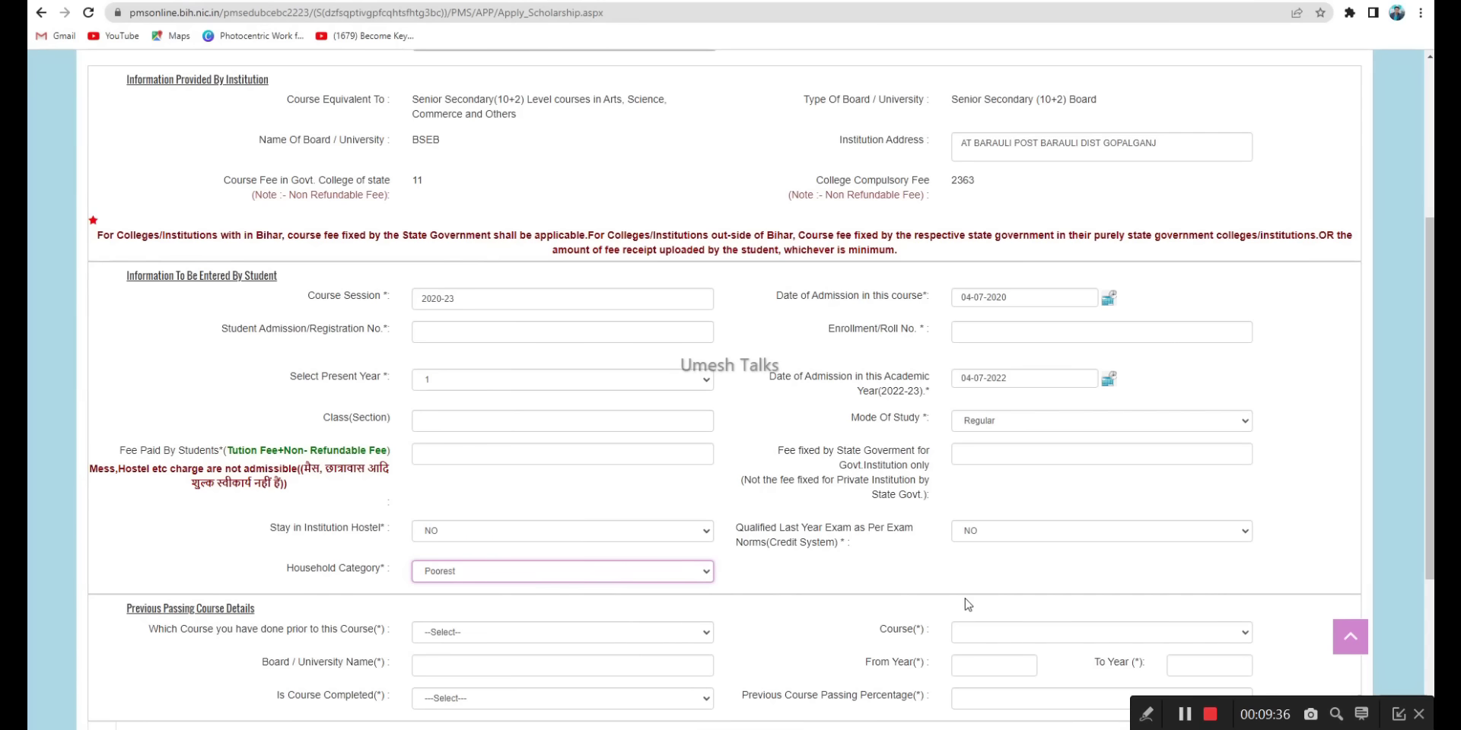
Step: In the previous passing course details, choose the Group-D XI, XII, Polytechnic and ITI category and the course Senior Secondary(10+2) Others
drag(1427, 364, 1418, 502)
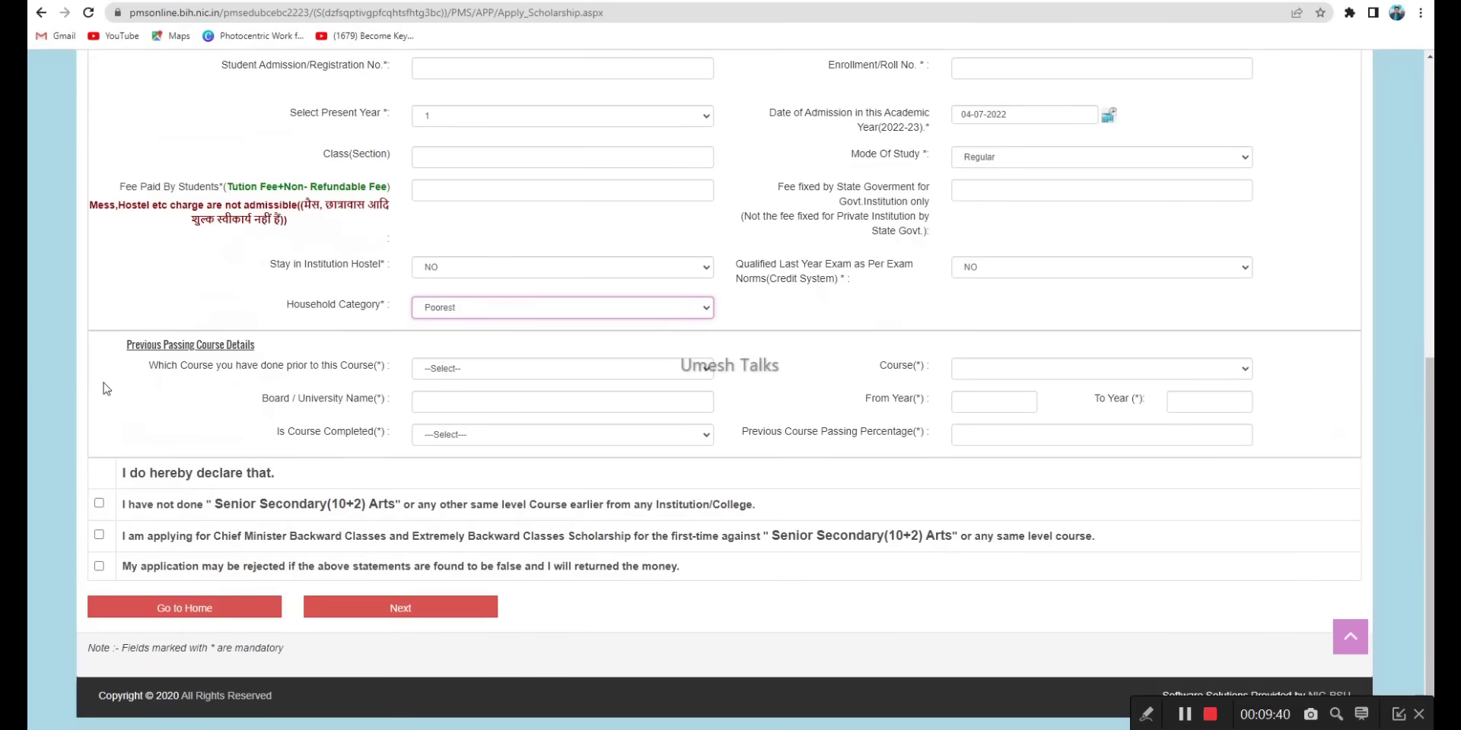
drag(123, 345, 271, 350)
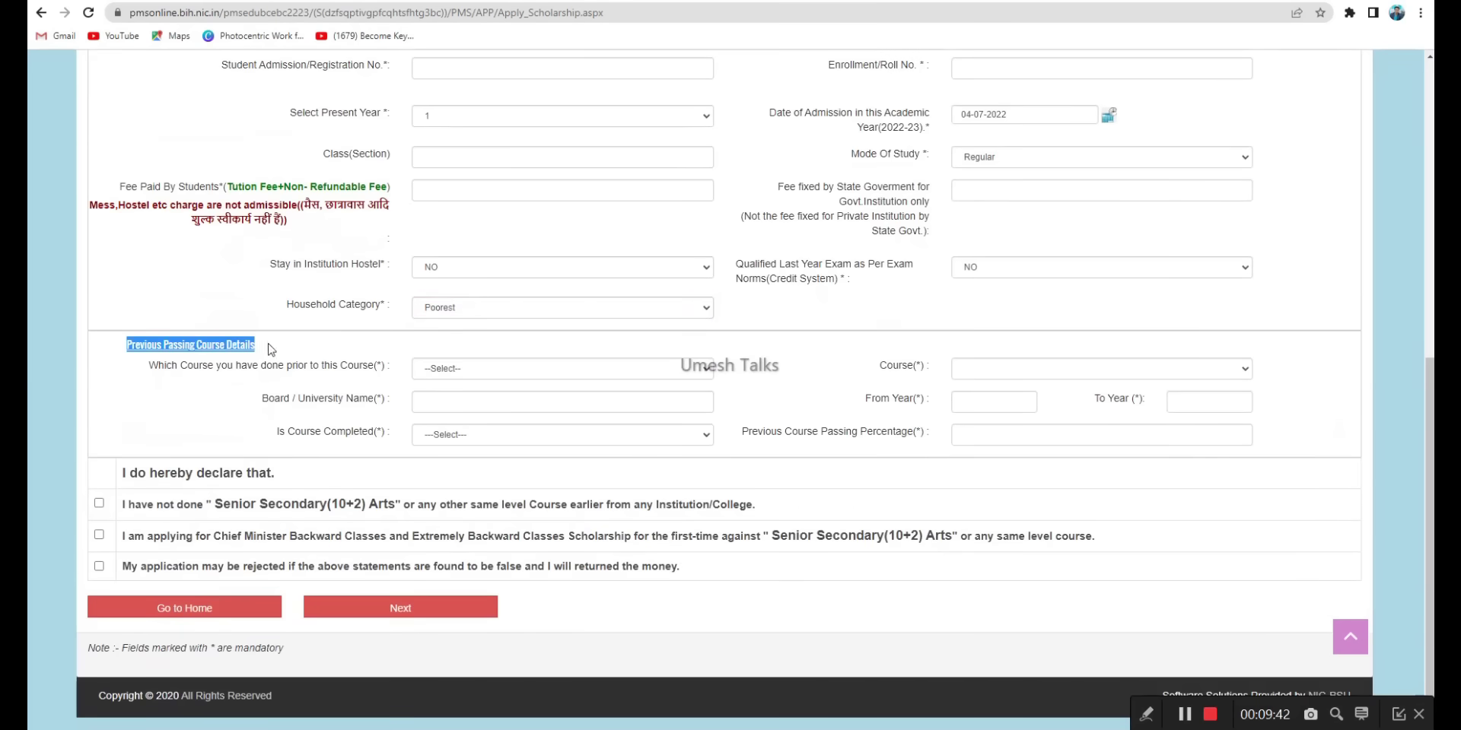
click(309, 348)
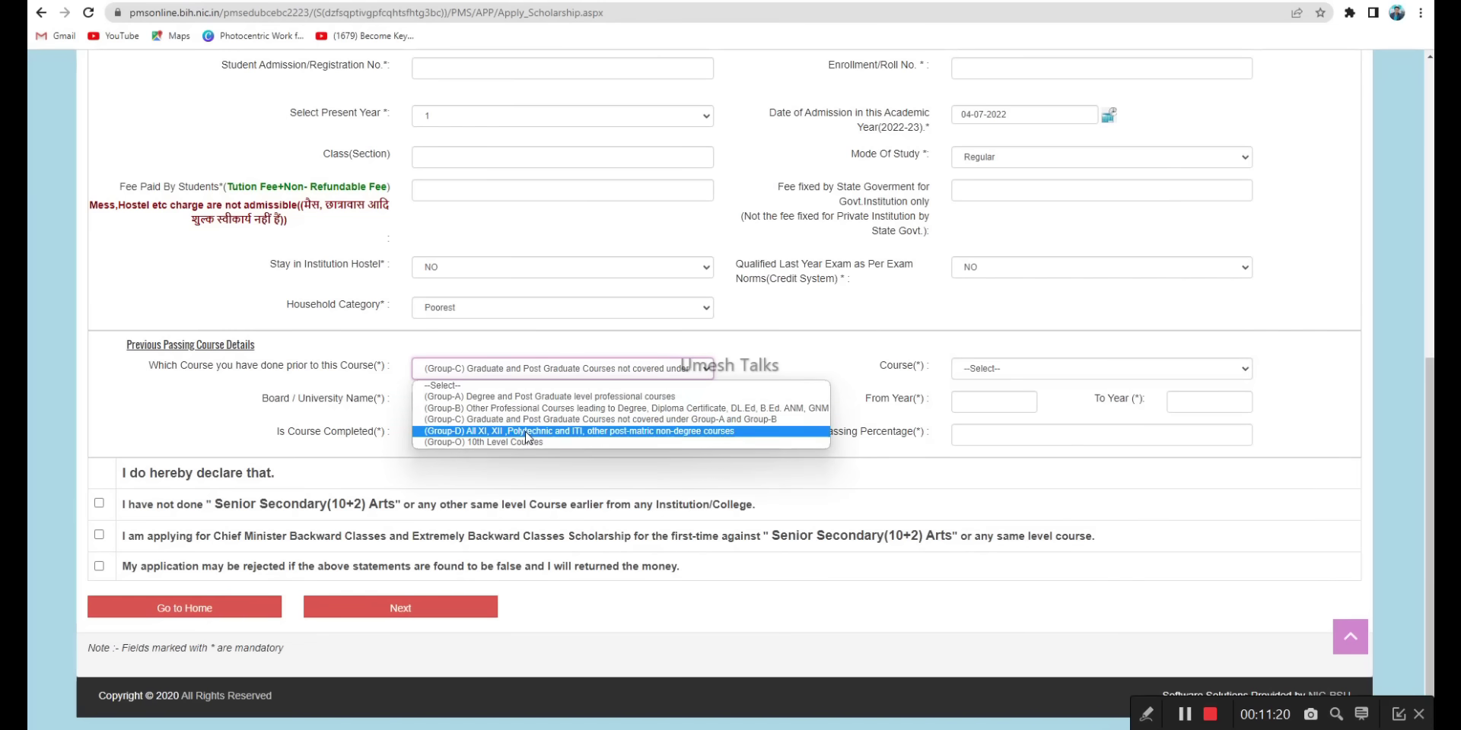
click(525, 432)
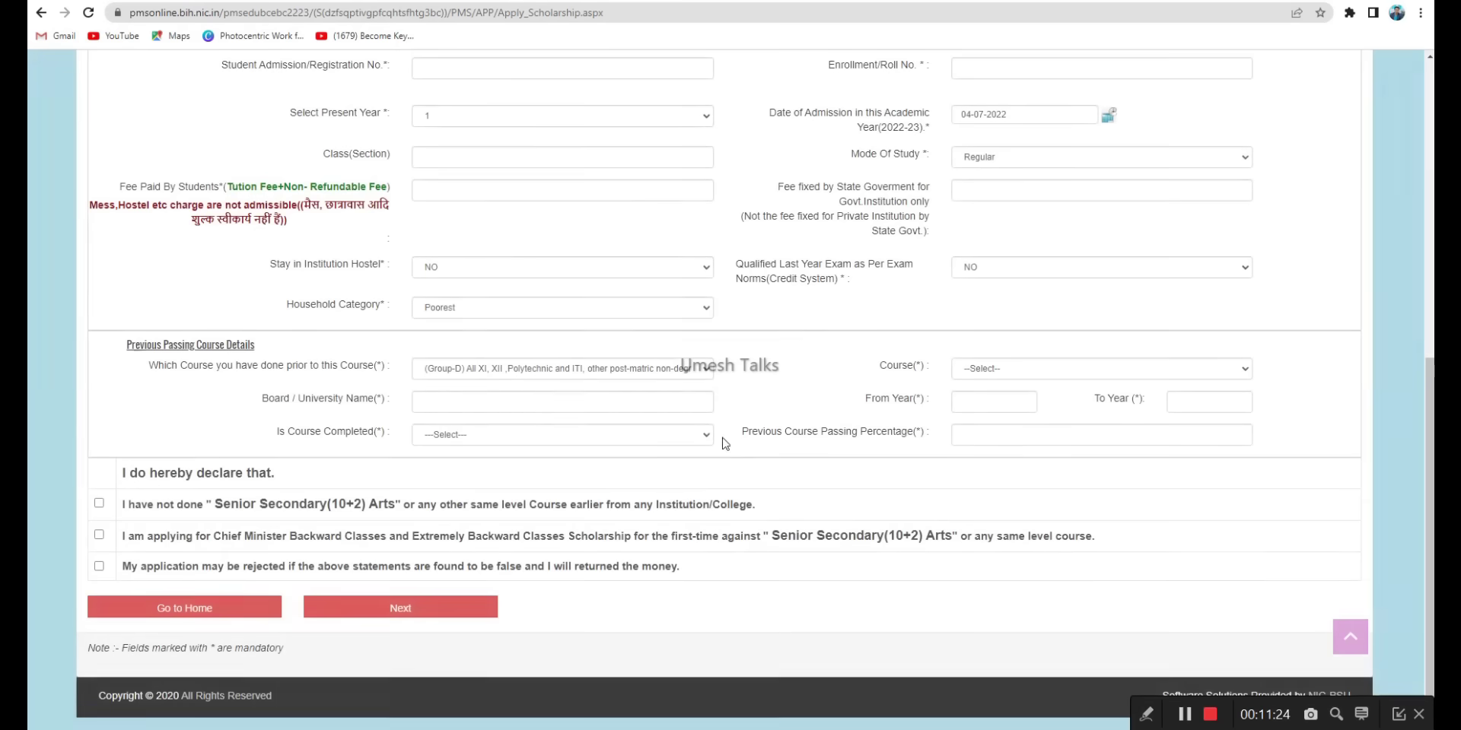
click(983, 369)
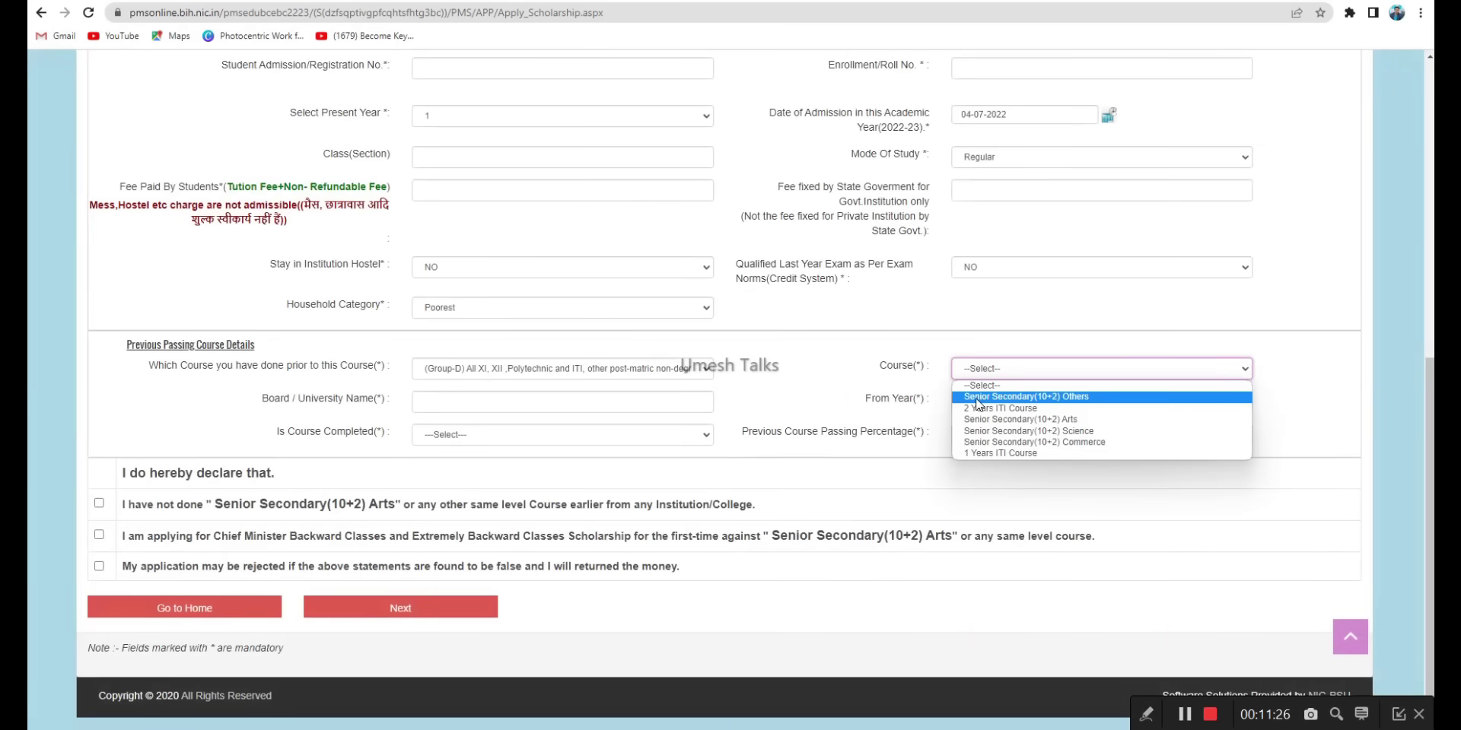
click(978, 397)
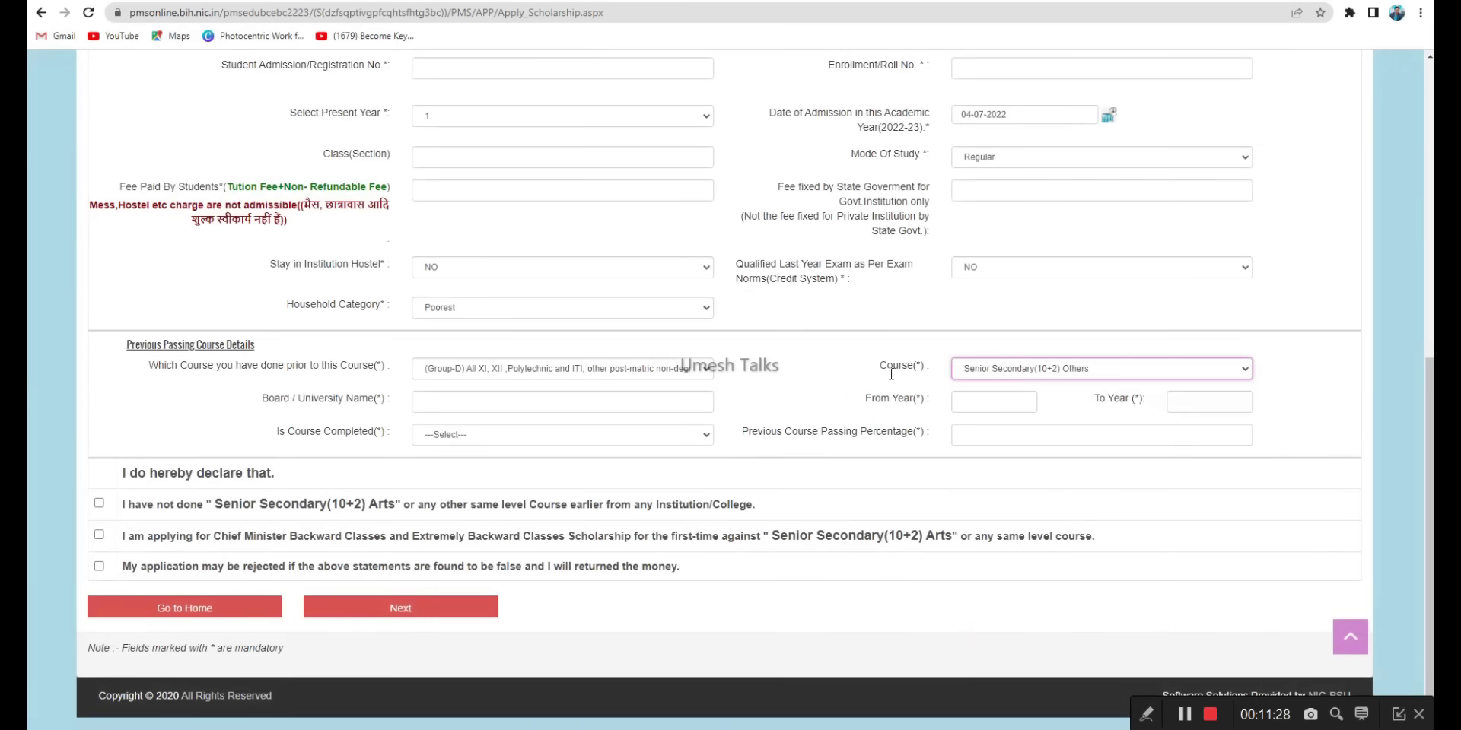
Step: Complete the previous course details with board name DFDSGFD, course completed Yes and passing percentage 70, and continue to the student undertaking
click(430, 411)
text(DFDSGFD)
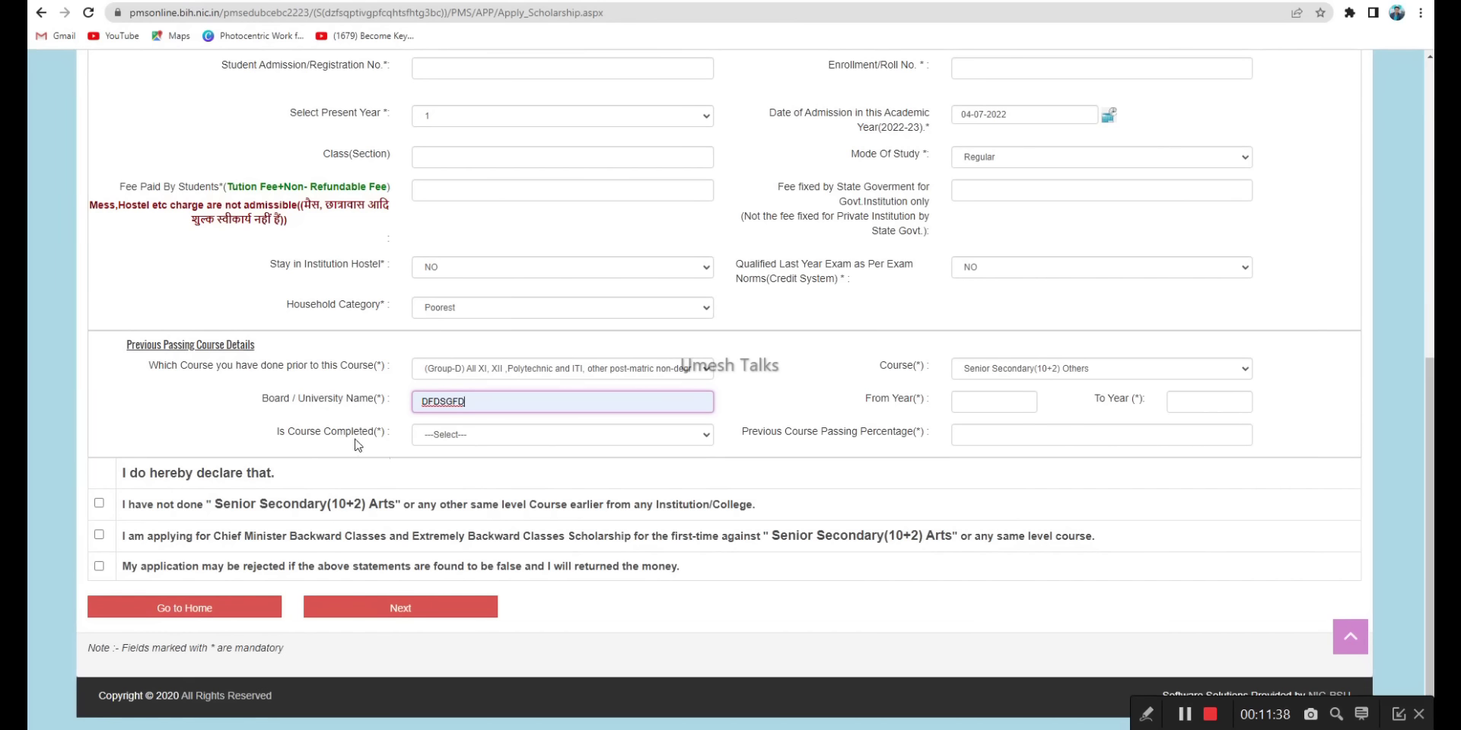
click(445, 437)
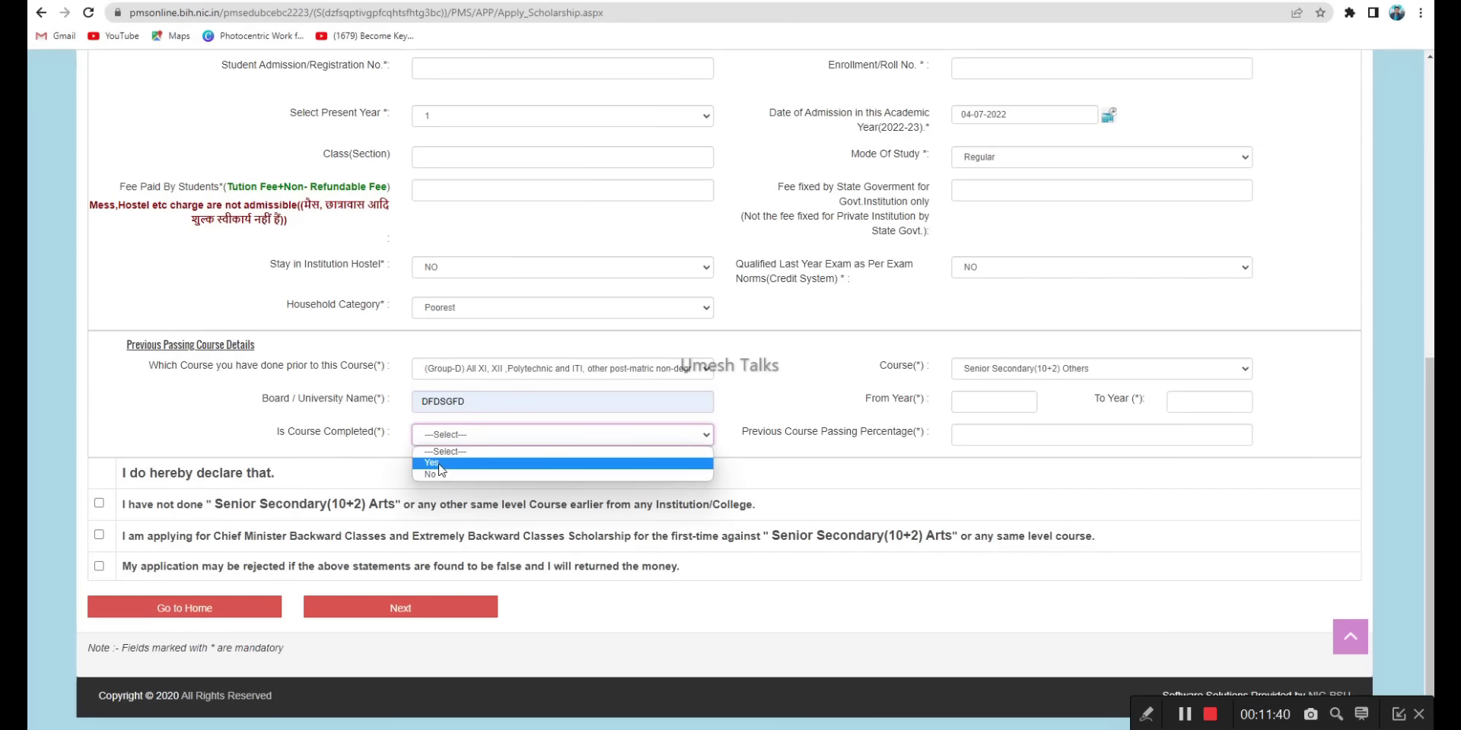
click(441, 463)
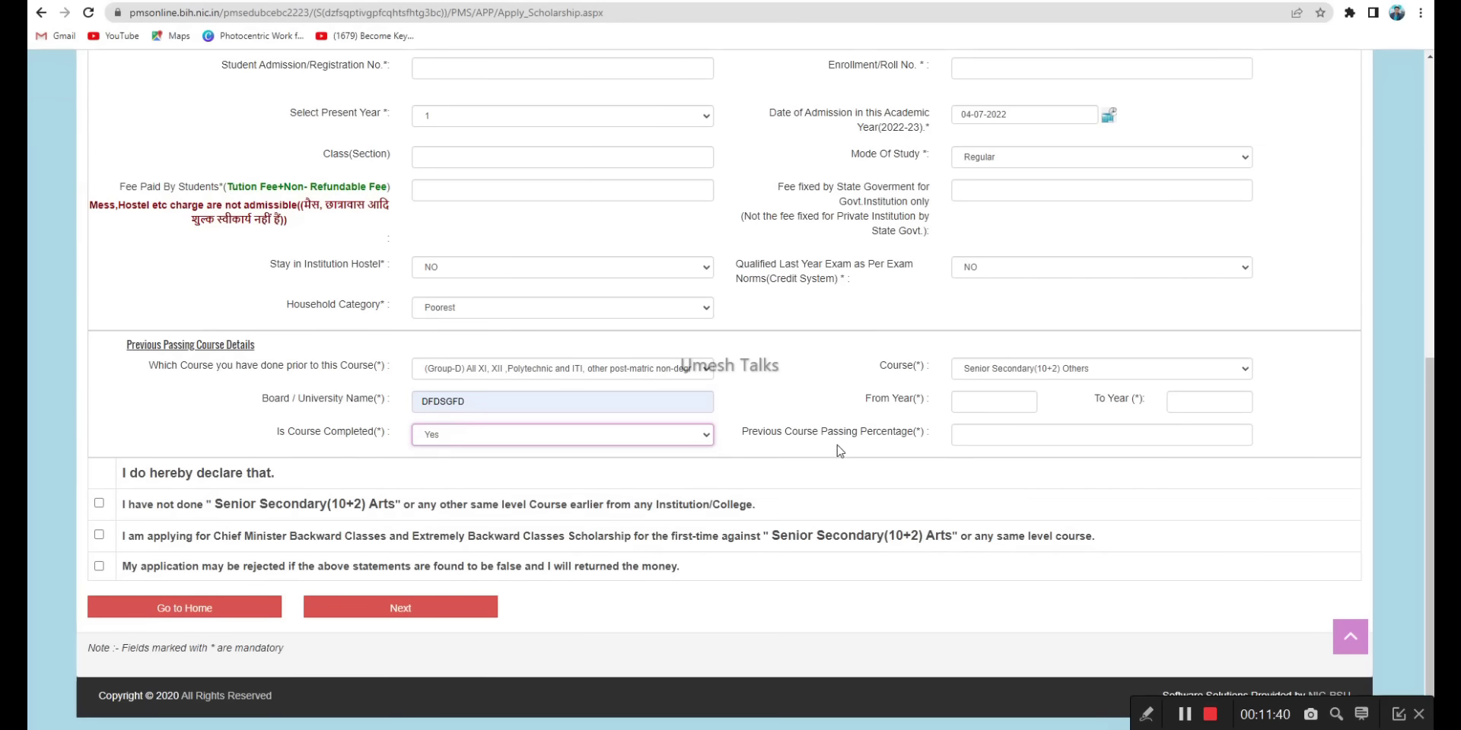
click(969, 434)
text(70)
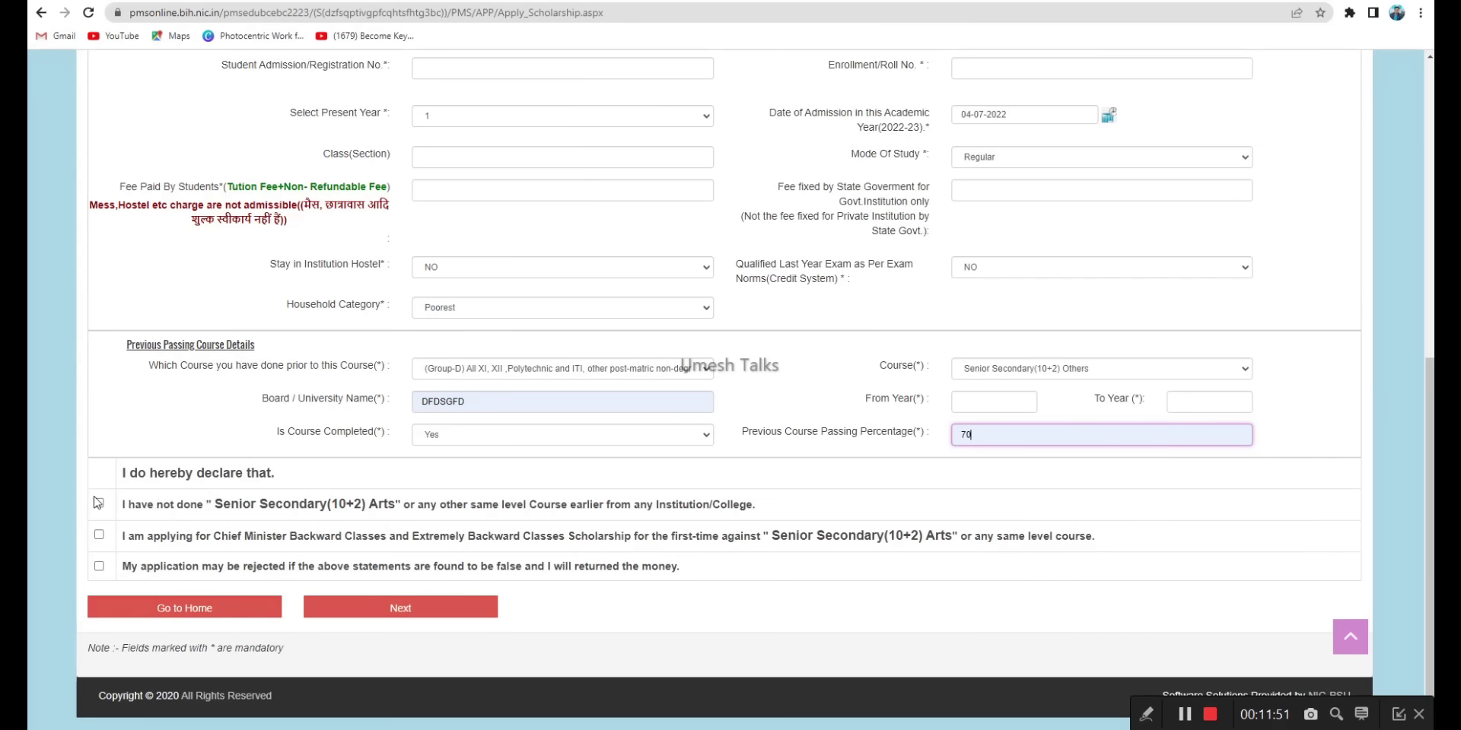
click(402, 612)
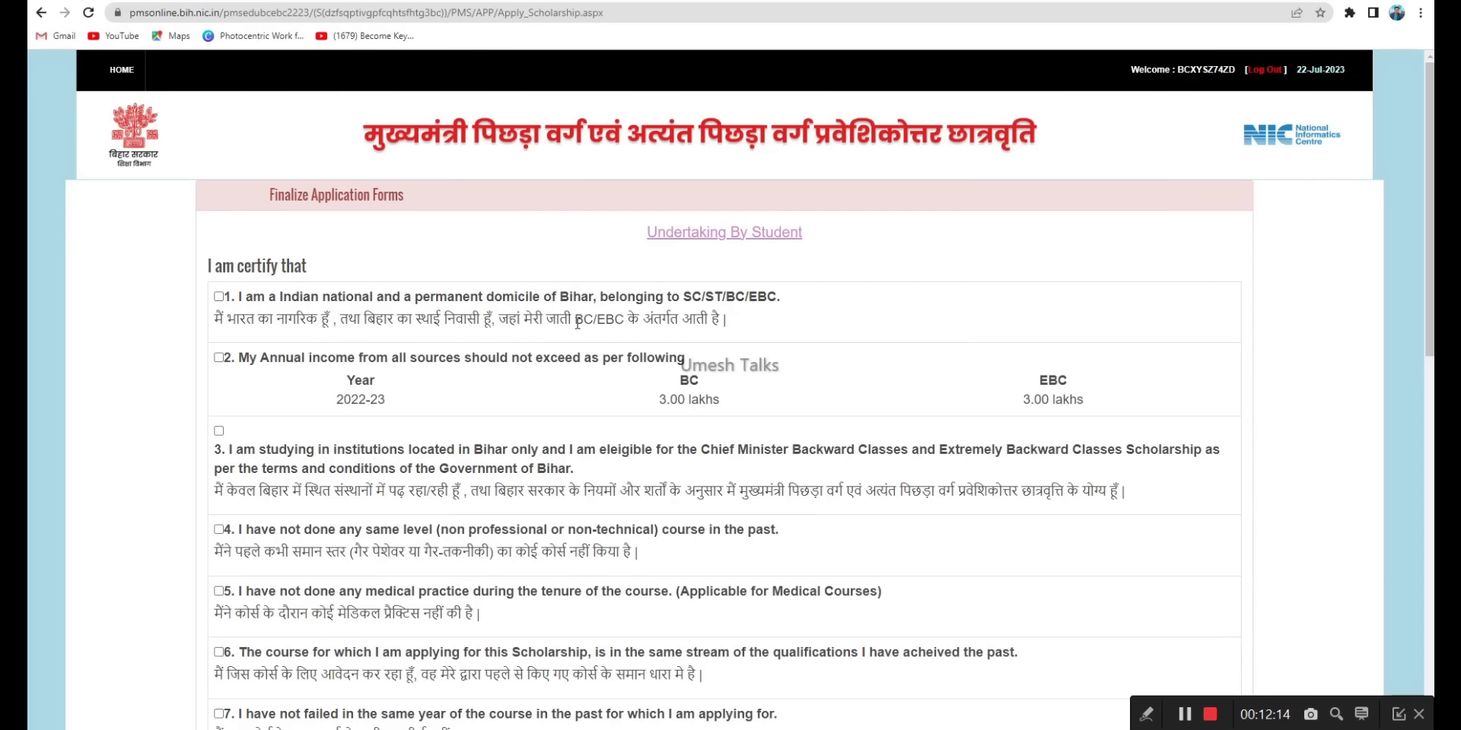
Step: Accept undertaking declarations 1 to 5, from Bihar domicile and annual income through no medical practice during the course
click(218, 297)
click(219, 358)
scroll(499, 505, down, 1)
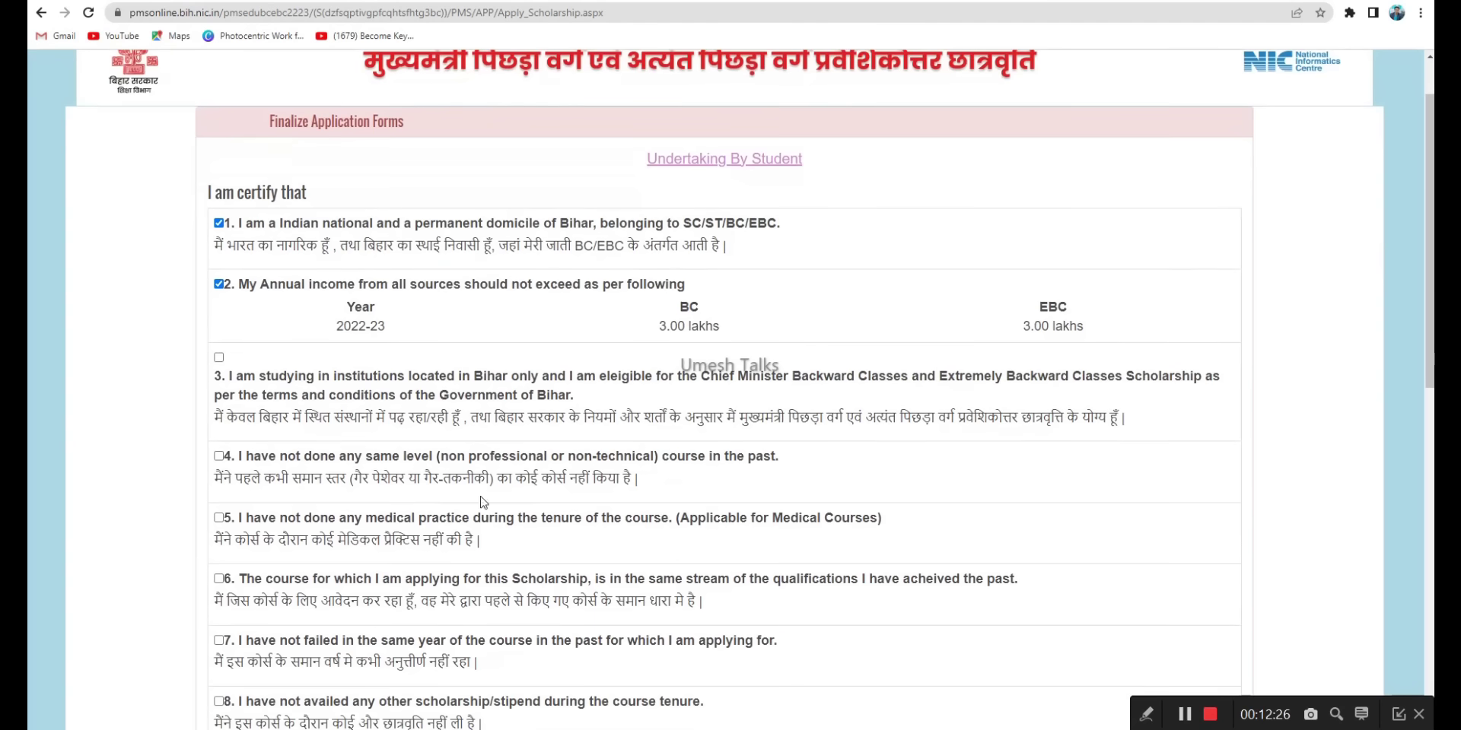
click(218, 357)
click(219, 456)
scroll(207, 441, down, 1)
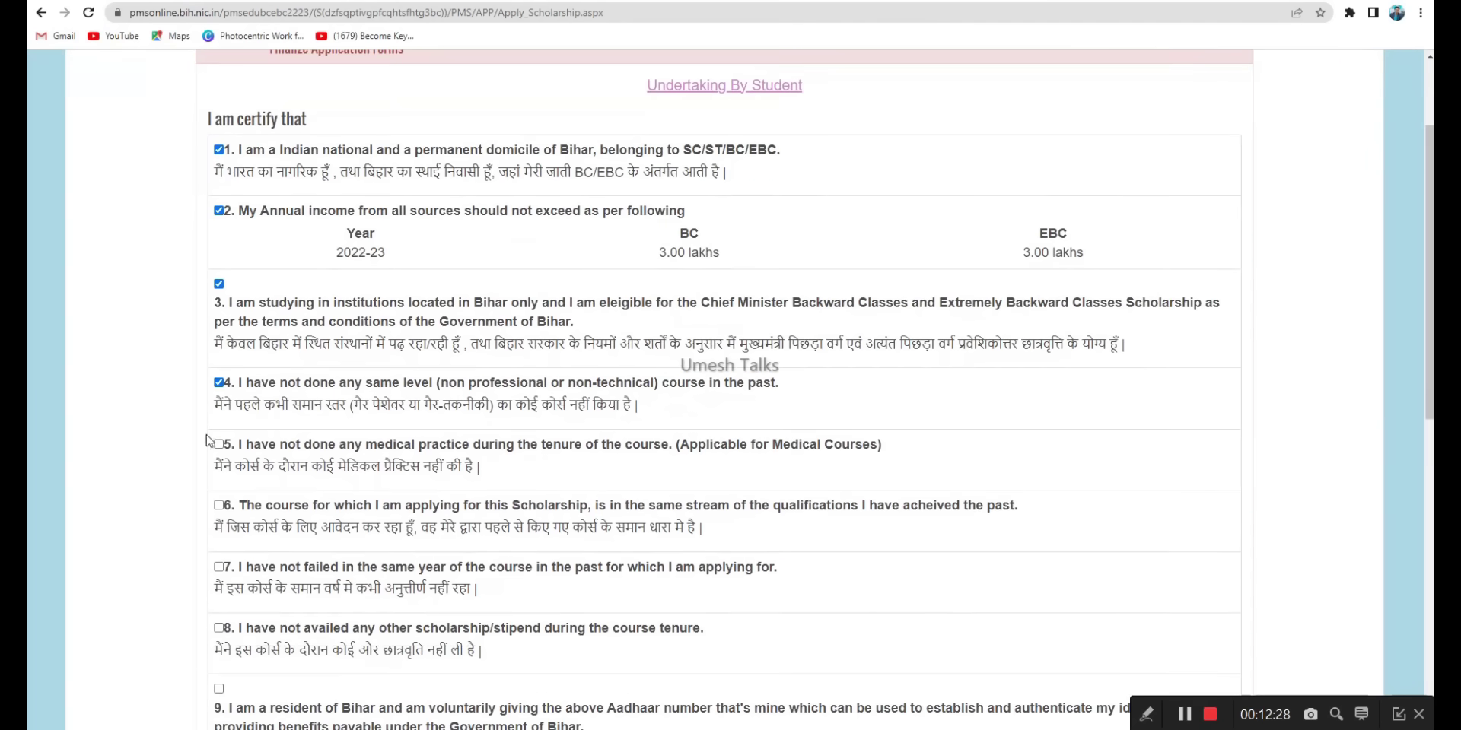
click(219, 445)
Step: Accept undertaking declarations 6 to 11, from the same course stream through the correctness of all application data
scroll(229, 395, down, 2)
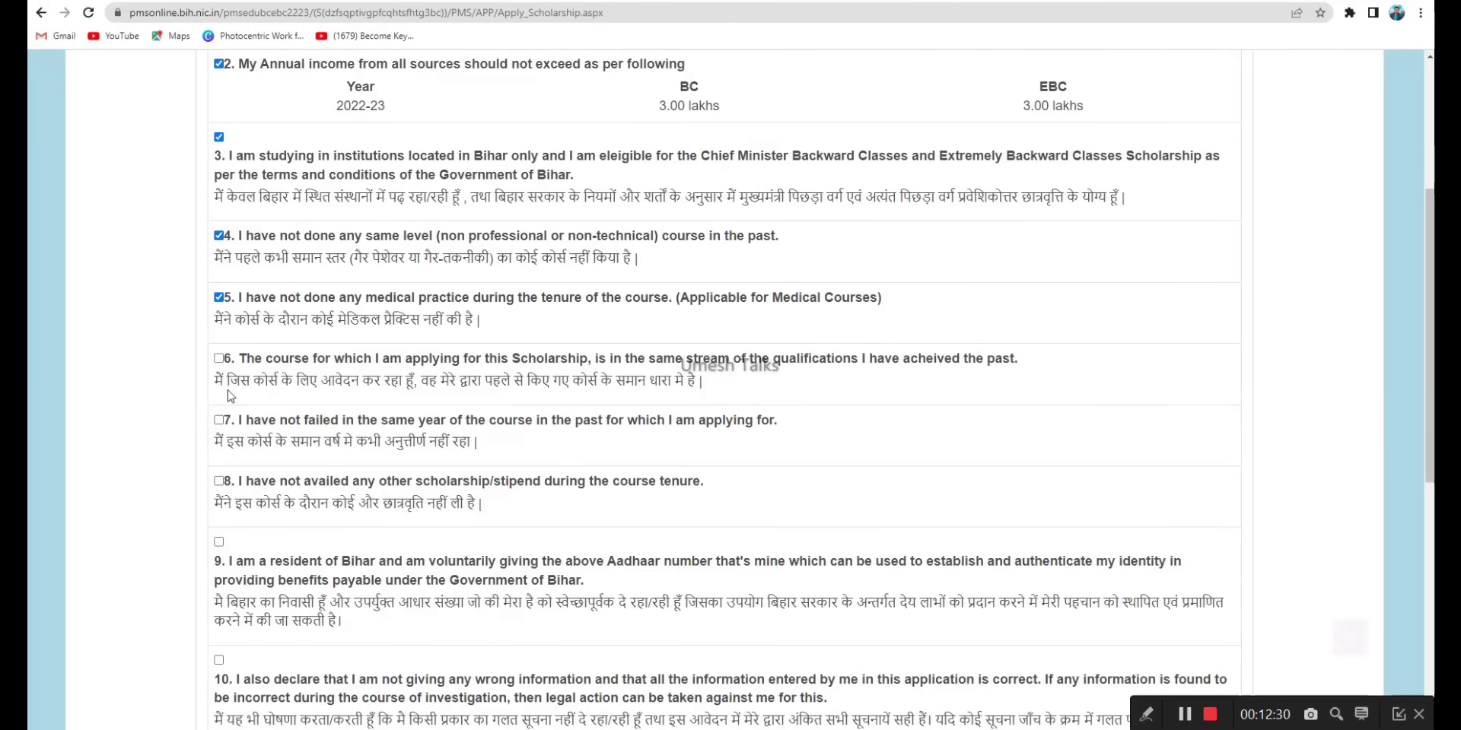
click(218, 357)
click(219, 419)
click(219, 481)
scroll(312, 503, down, 1)
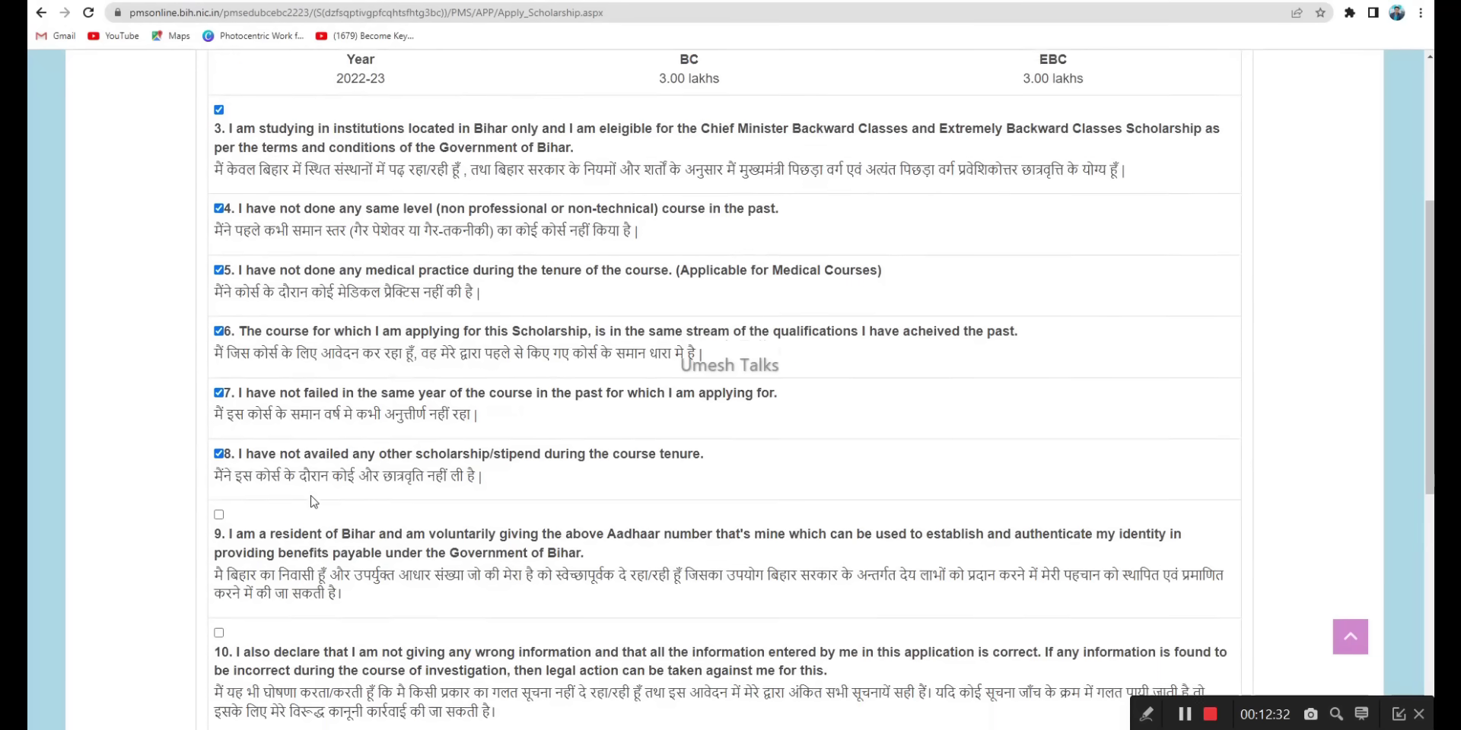
scroll(312, 502, down, 2)
click(219, 398)
click(218, 516)
scroll(229, 517, down, 2)
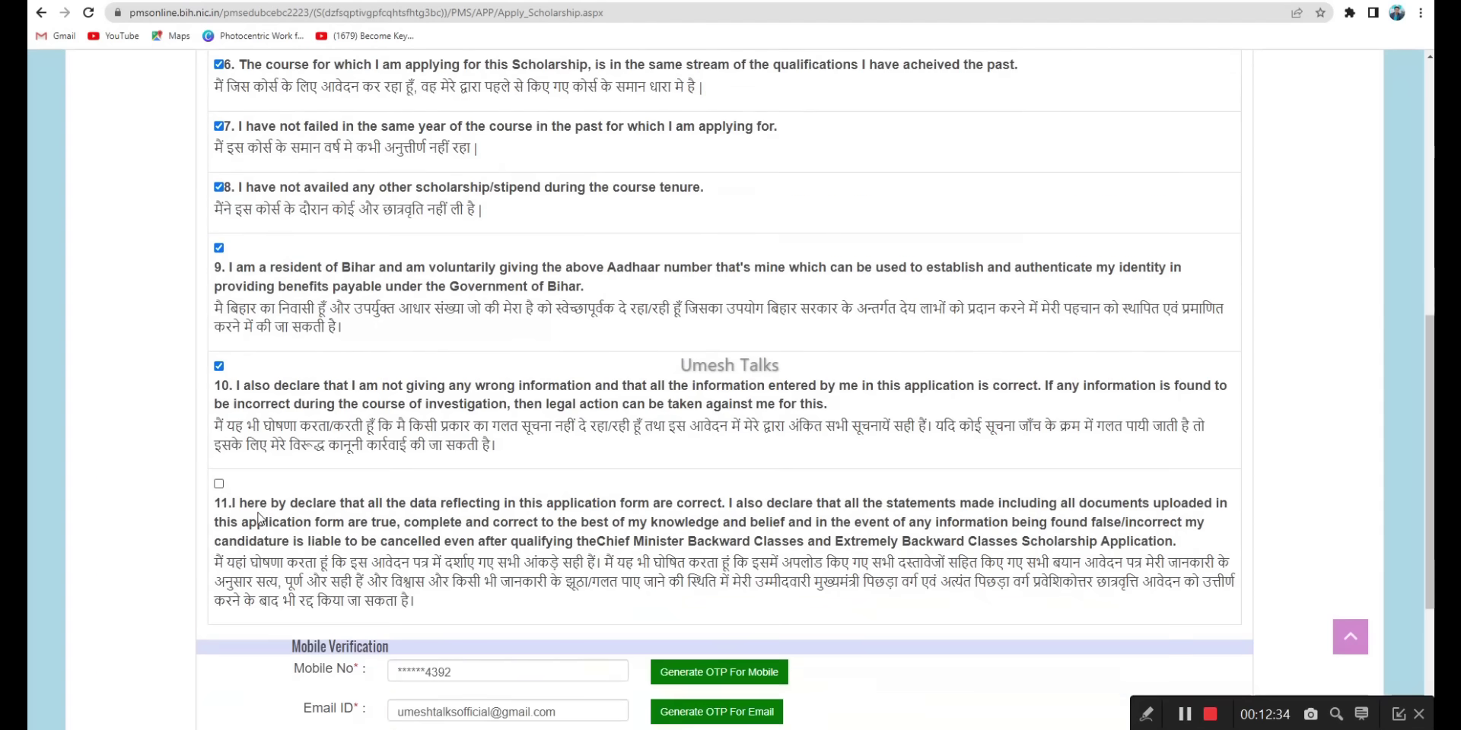
click(219, 484)
Step: Continue past the mobile and email verification to the educational documents upload page, and review the 10th document entry
scroll(346, 514, down, 2)
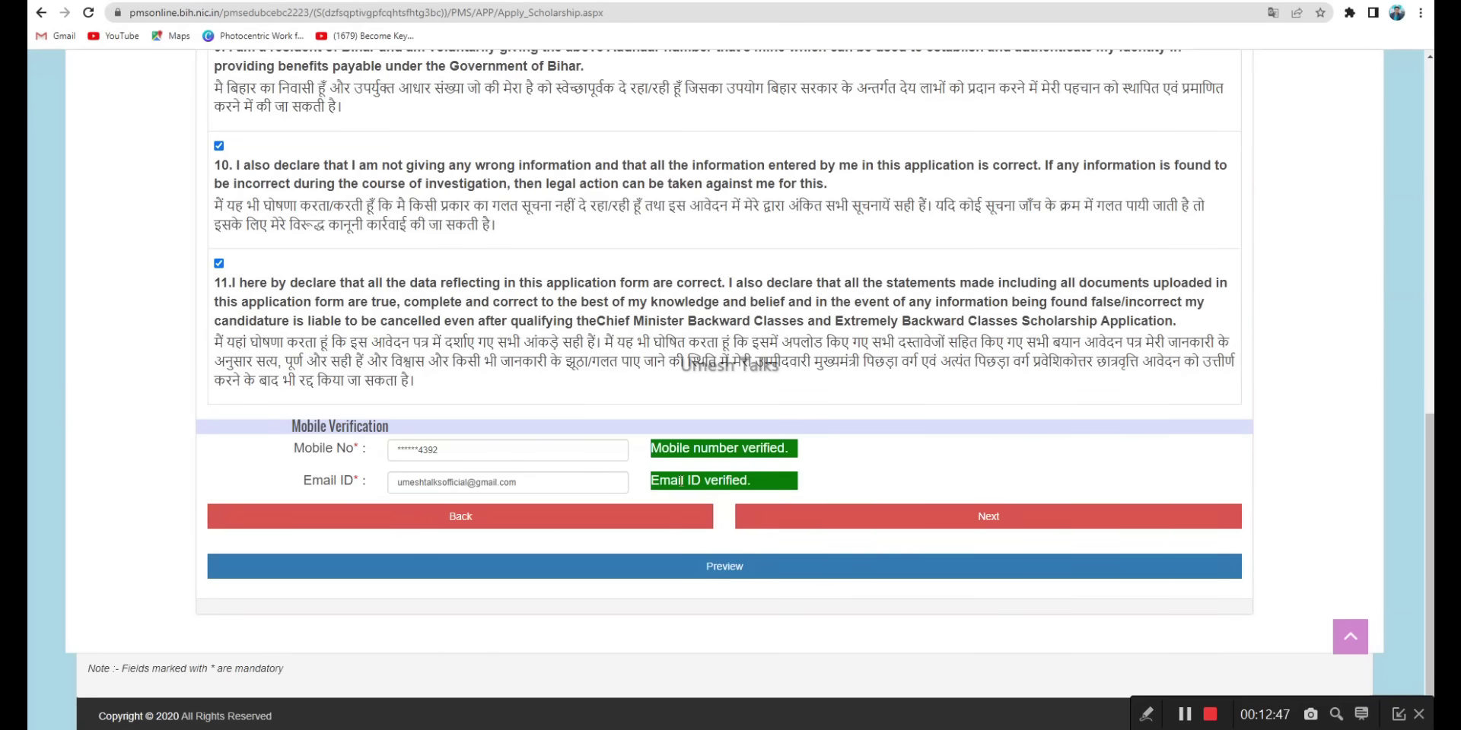
click(983, 518)
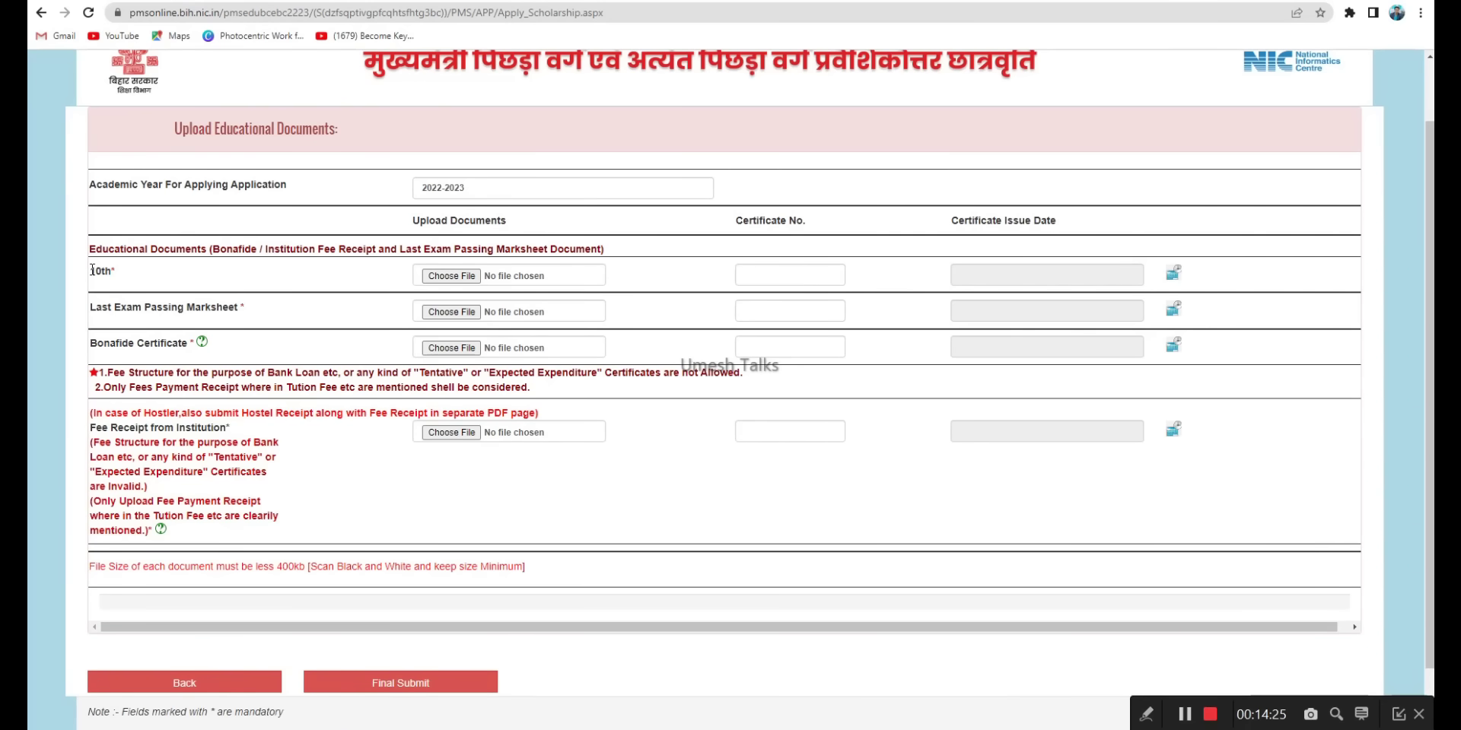
drag(92, 269, 112, 271)
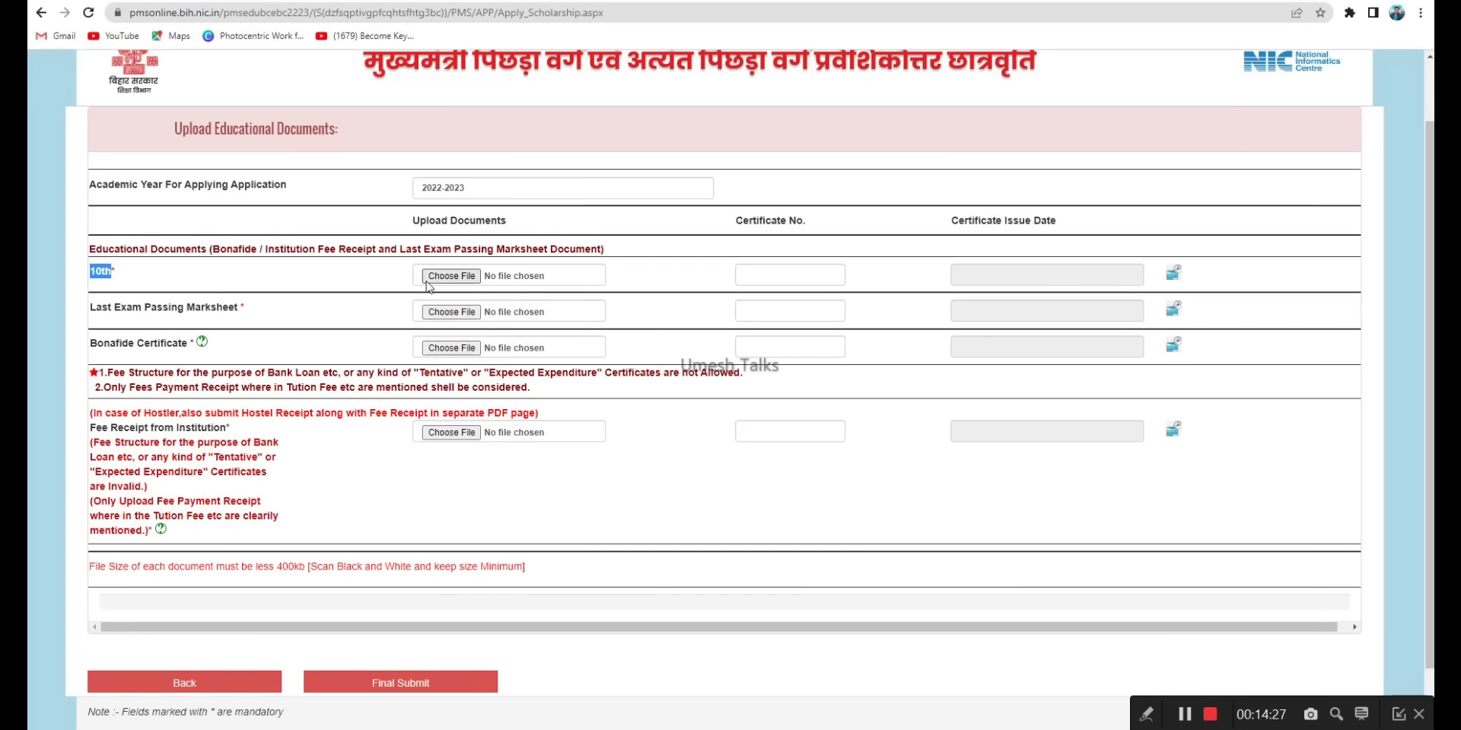